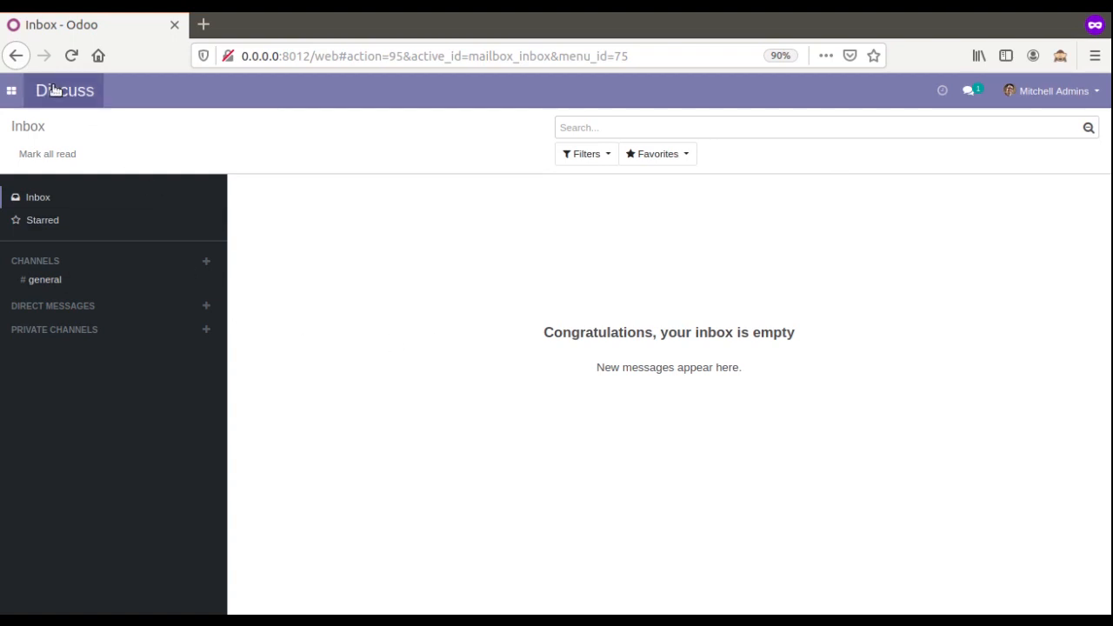
Open the Sales quotations list and replace the My Quotations filter with the Quotations filter
{"action": "left_click", "coordinate": [13, 91]}
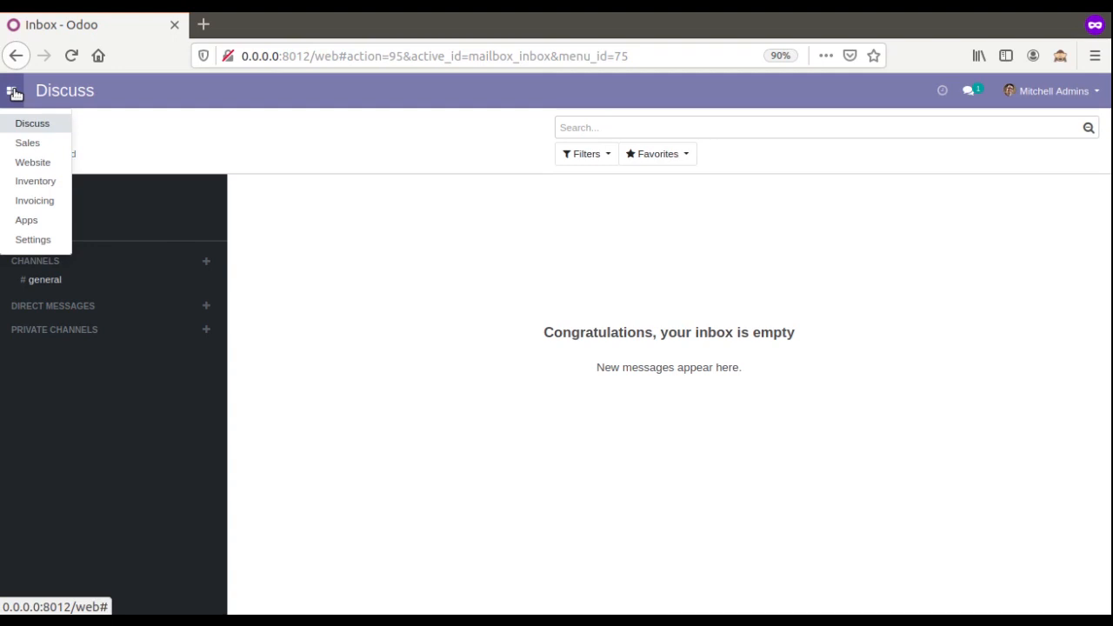
{"action": "left_click", "coordinate": [44, 143]}
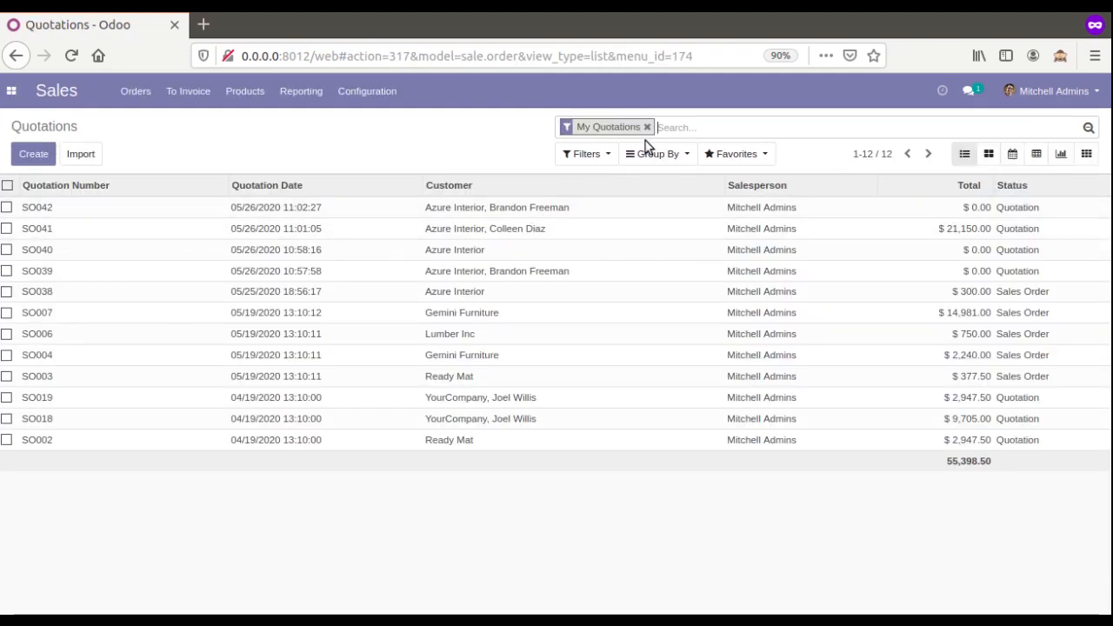
{"action": "left_click", "coordinate": [648, 127]}
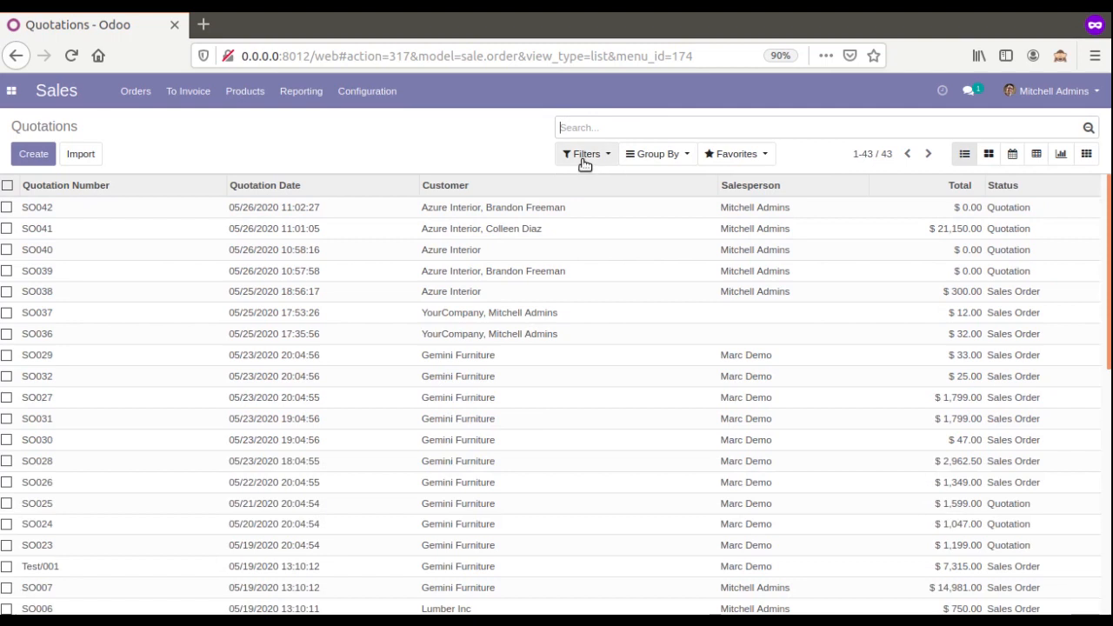
{"action": "left_click", "coordinate": [583, 161]}
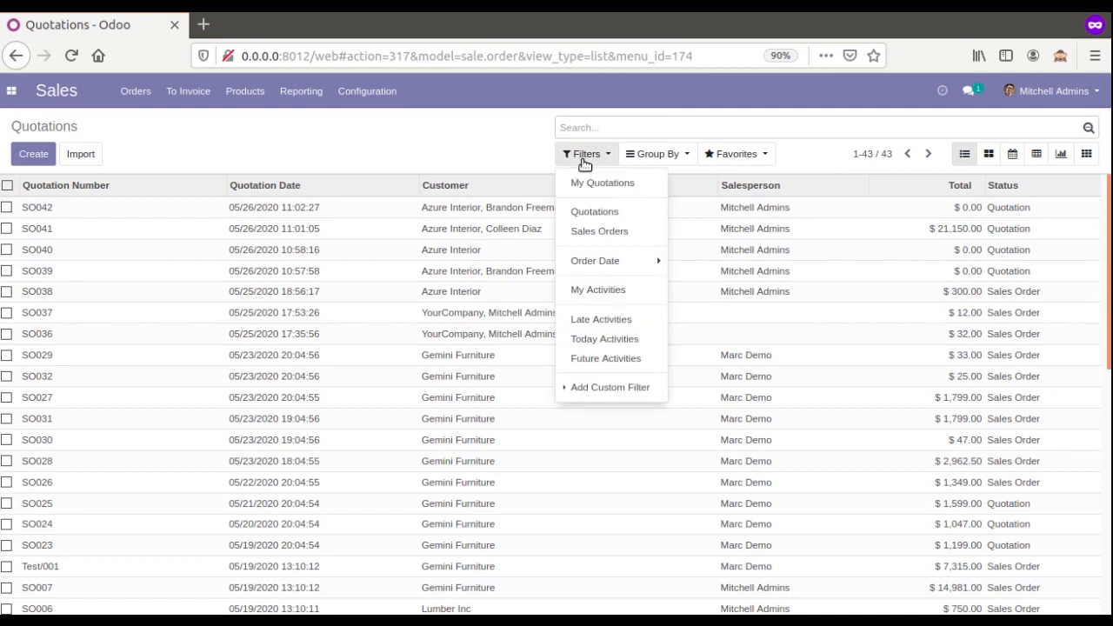
{"action": "left_click", "coordinate": [585, 212]}
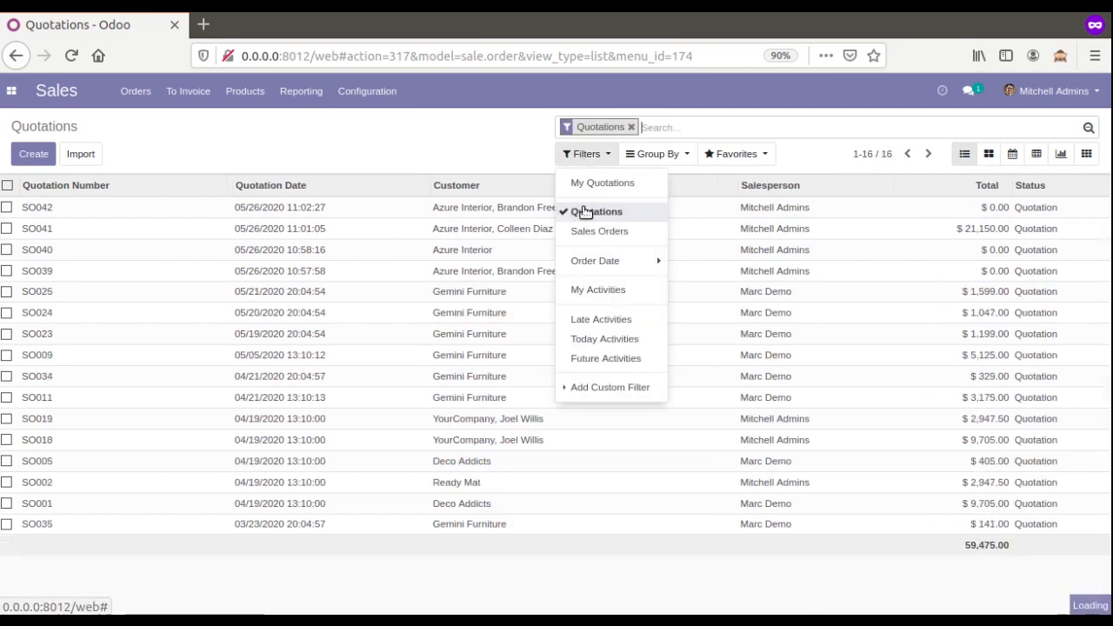
{"action": "left_click", "coordinate": [529, 170]}
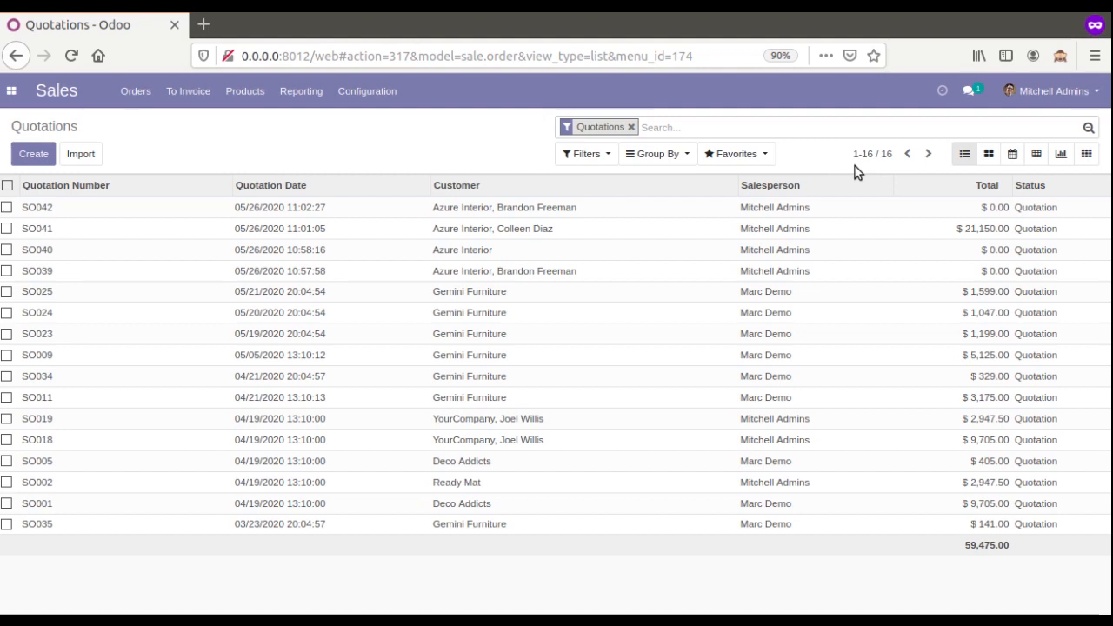
Examine the forms of the first two quotations for a confirmation option, and return to the quotations list
{"action": "left_click", "coordinate": [763, 215]}
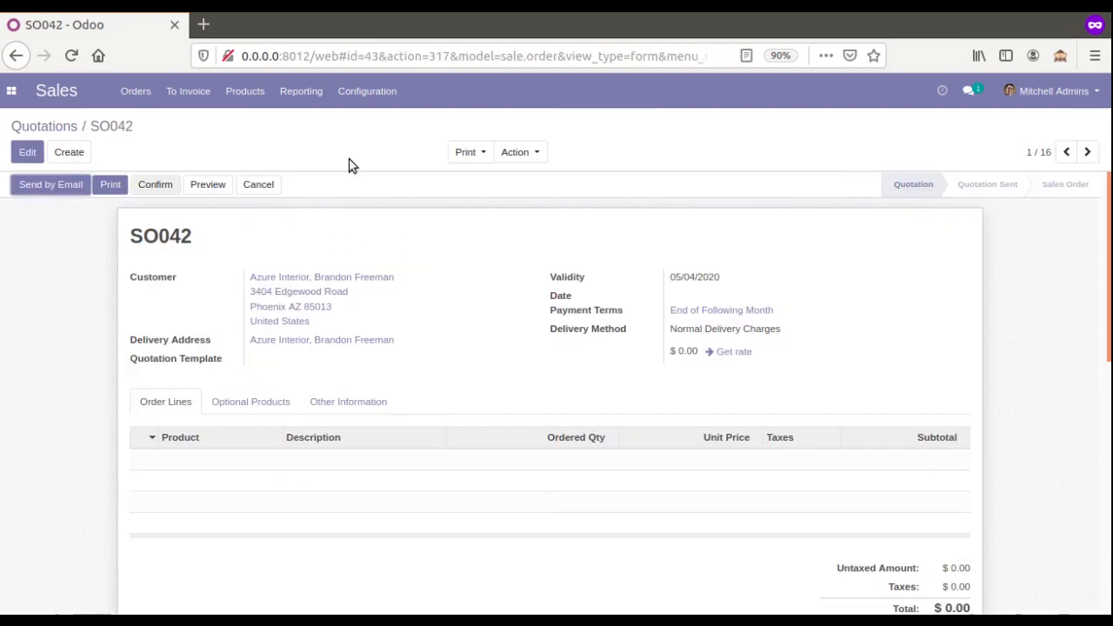
{"action": "left_click", "coordinate": [1087, 152]}
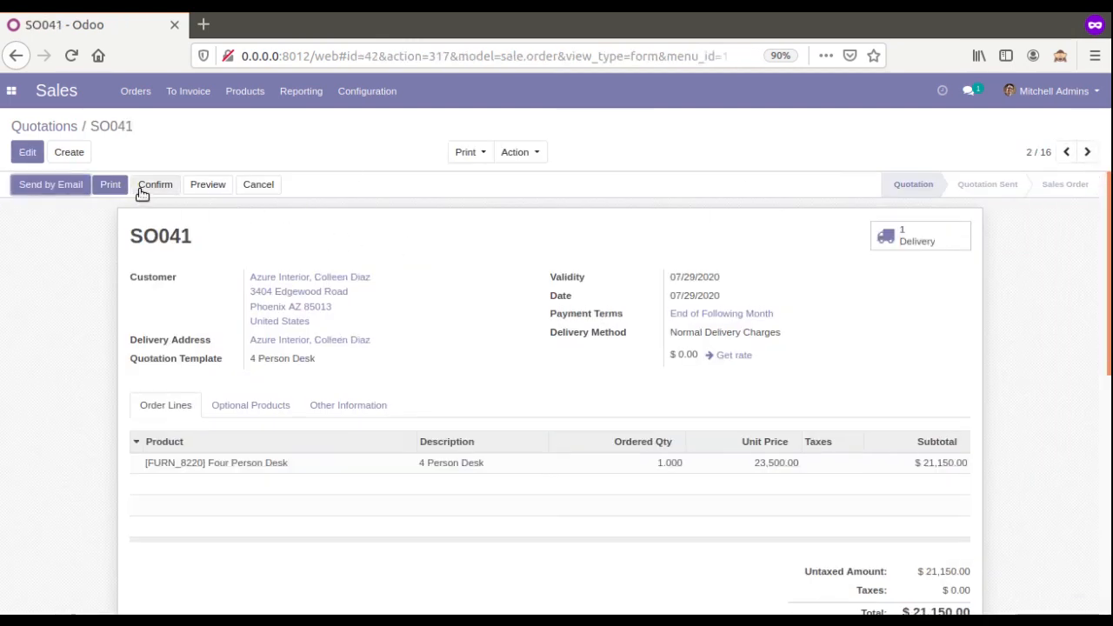
{"action": "left_click", "coordinate": [75, 127]}
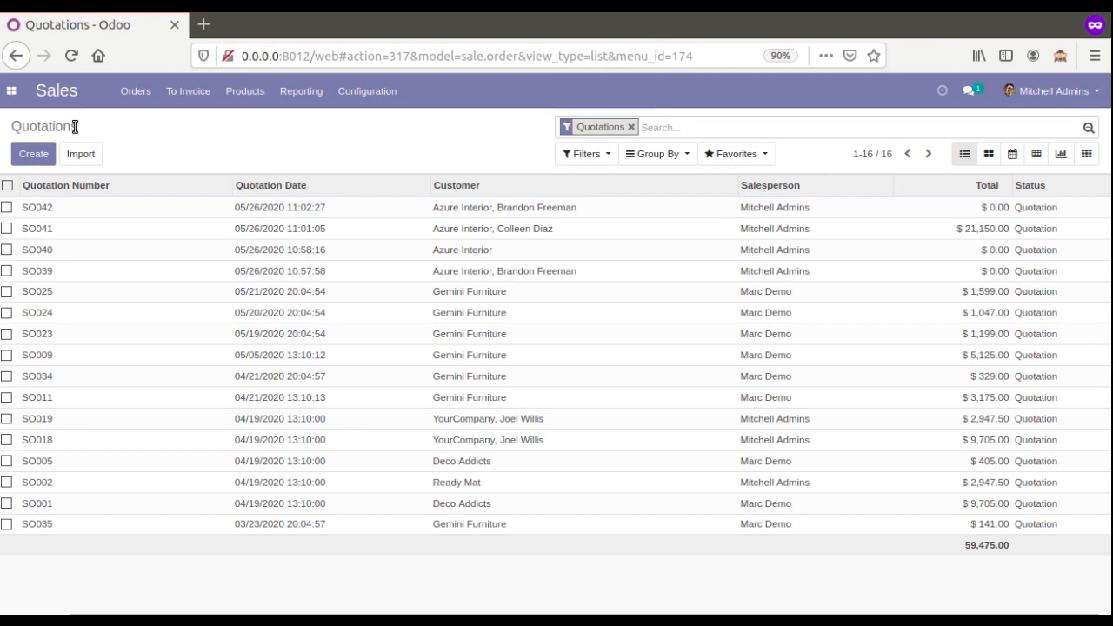
Select all listed quotations and check which bulk actions are available for them
{"action": "left_click", "coordinate": [7, 186]}
{"action": "left_click", "coordinate": [522, 156]}
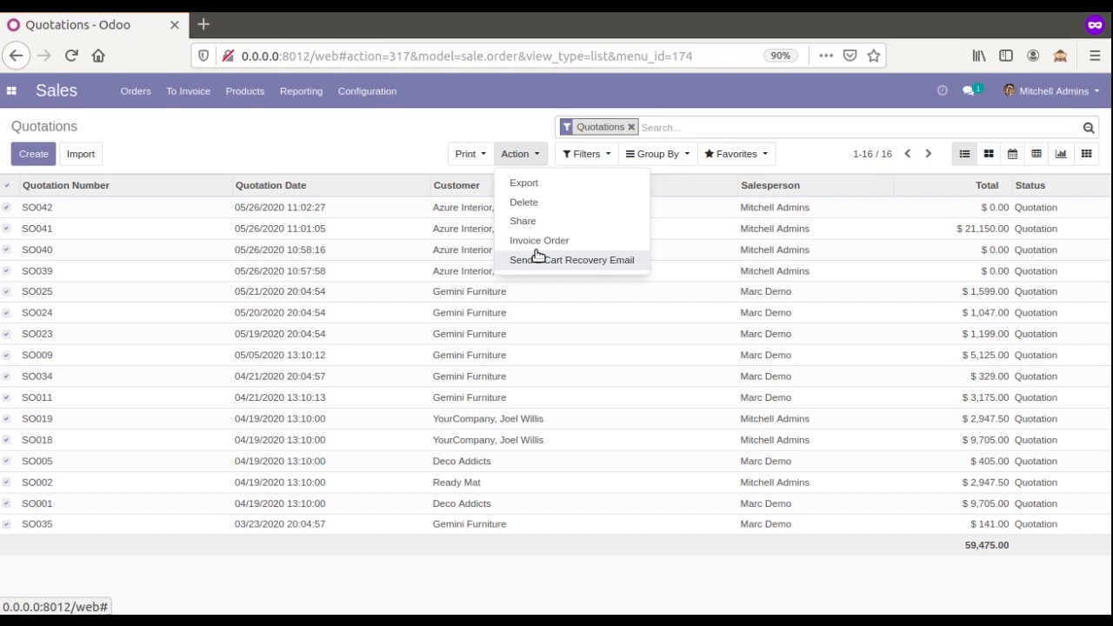
{"action": "left_click", "coordinate": [289, 162]}
Activate the developer mode from the general Settings dashboard
{"action": "left_click", "coordinate": [12, 91]}
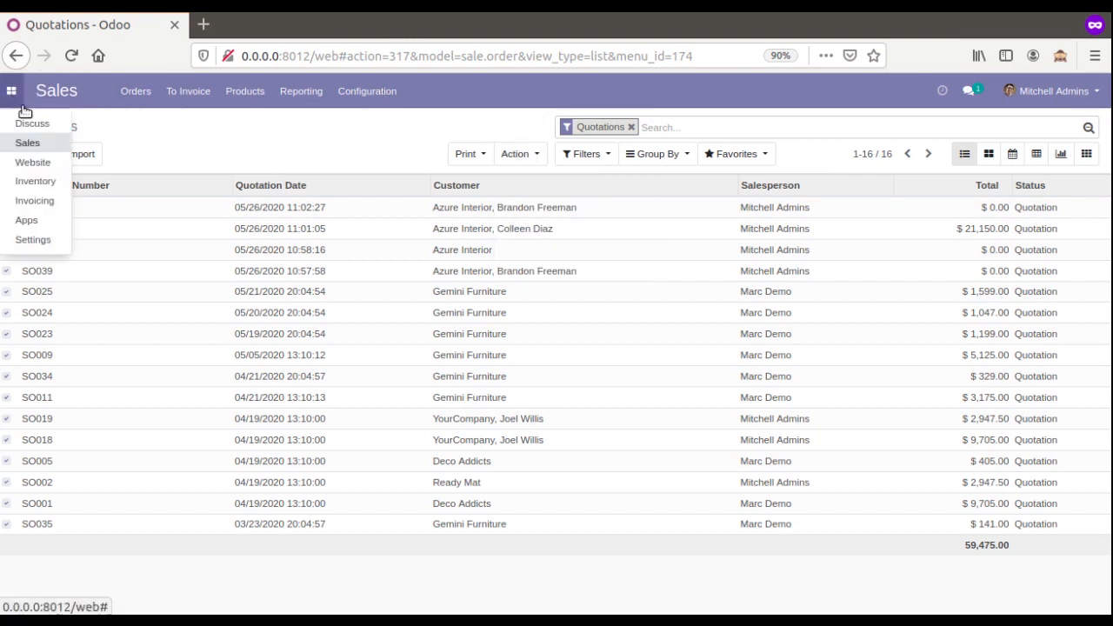
{"action": "left_click", "coordinate": [44, 244]}
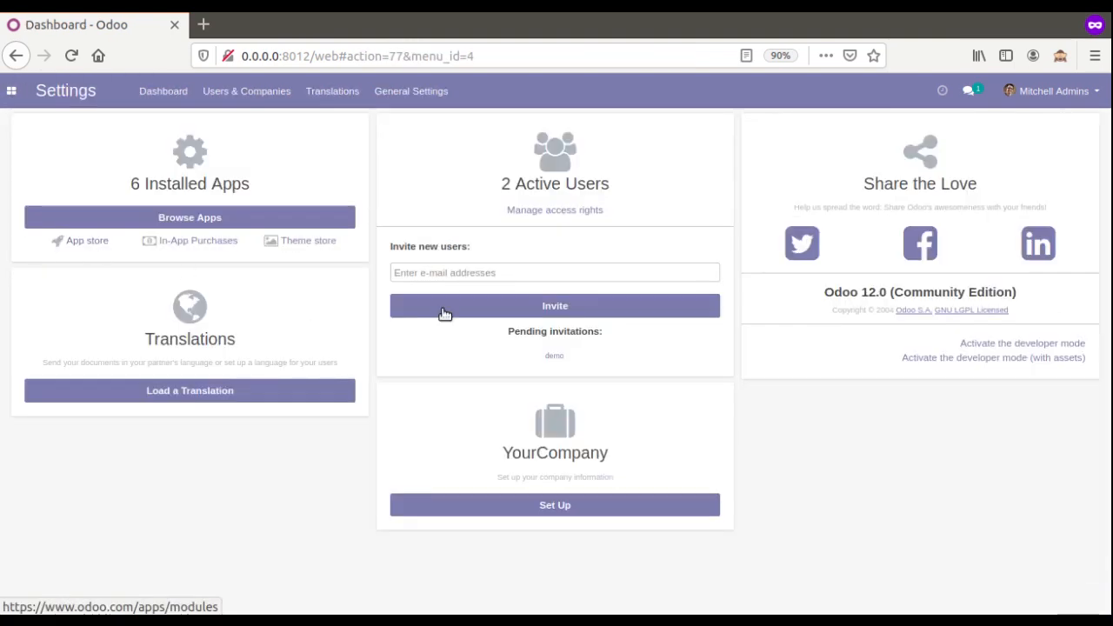
{"action": "left_click", "coordinate": [1003, 345]}
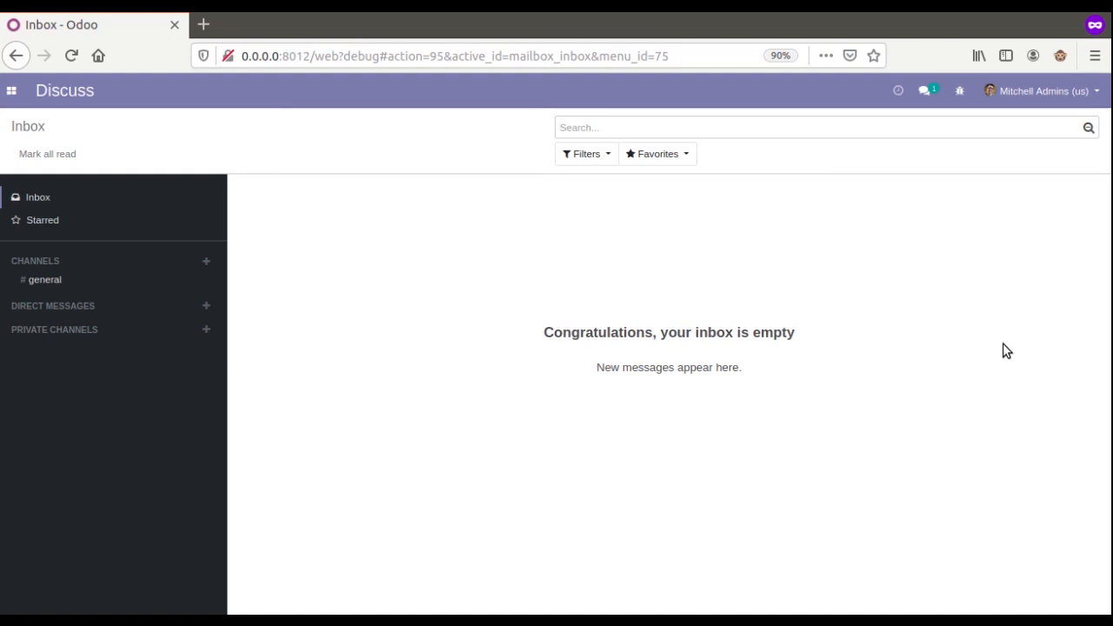
Open the technical Server Actions list in Settings and start a new server action
{"action": "left_click", "coordinate": [13, 97]}
{"action": "left_click", "coordinate": [35, 239]}
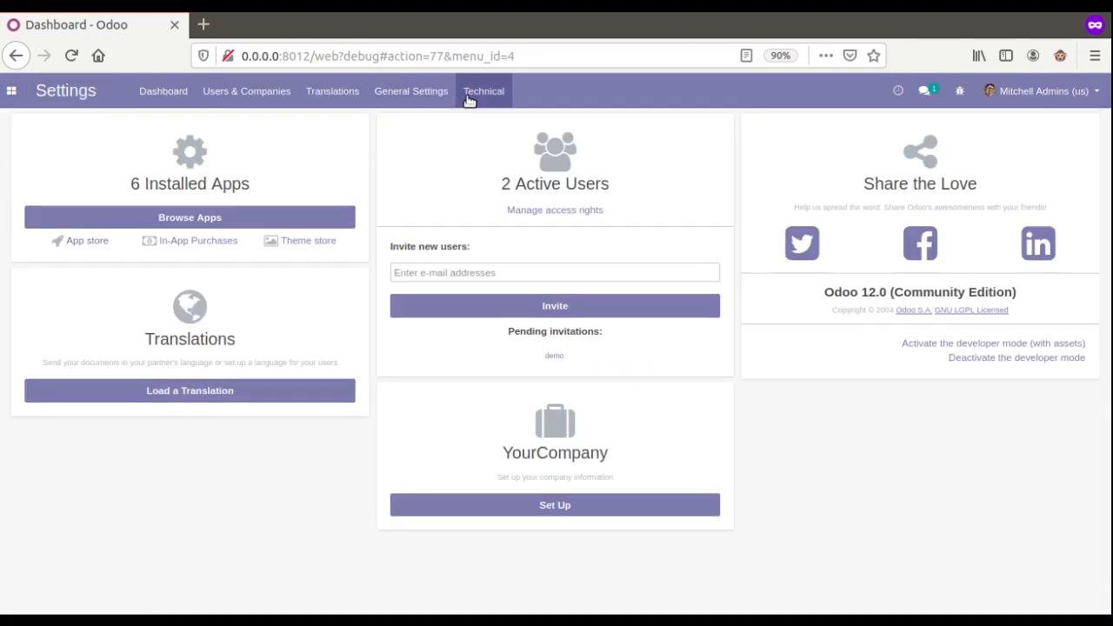
{"action": "left_click", "coordinate": [468, 101]}
{"action": "scroll", "coordinate": [492, 187], "scroll_direction": "down", "scroll_amount": 4}
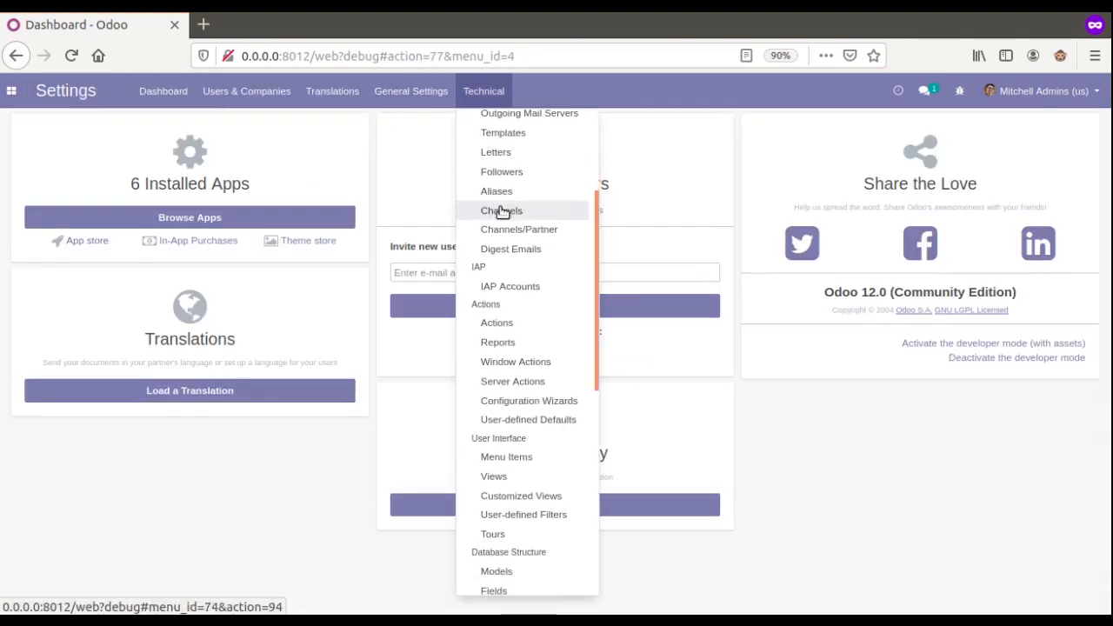
{"action": "scroll", "coordinate": [504, 218], "scroll_direction": "down", "scroll_amount": 2}
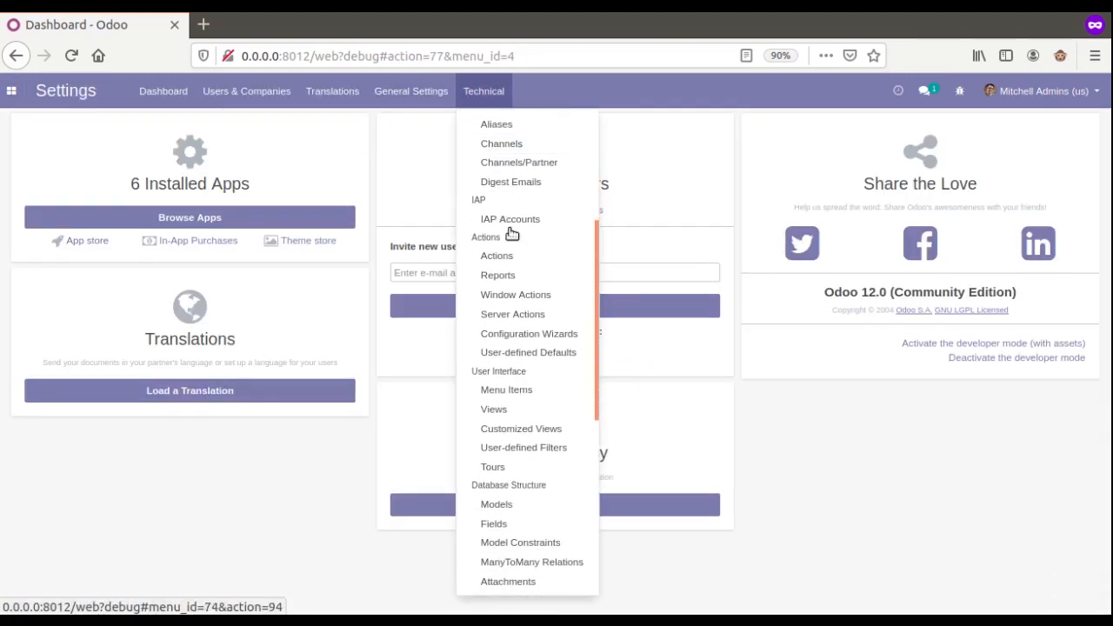
{"action": "left_click", "coordinate": [504, 320]}
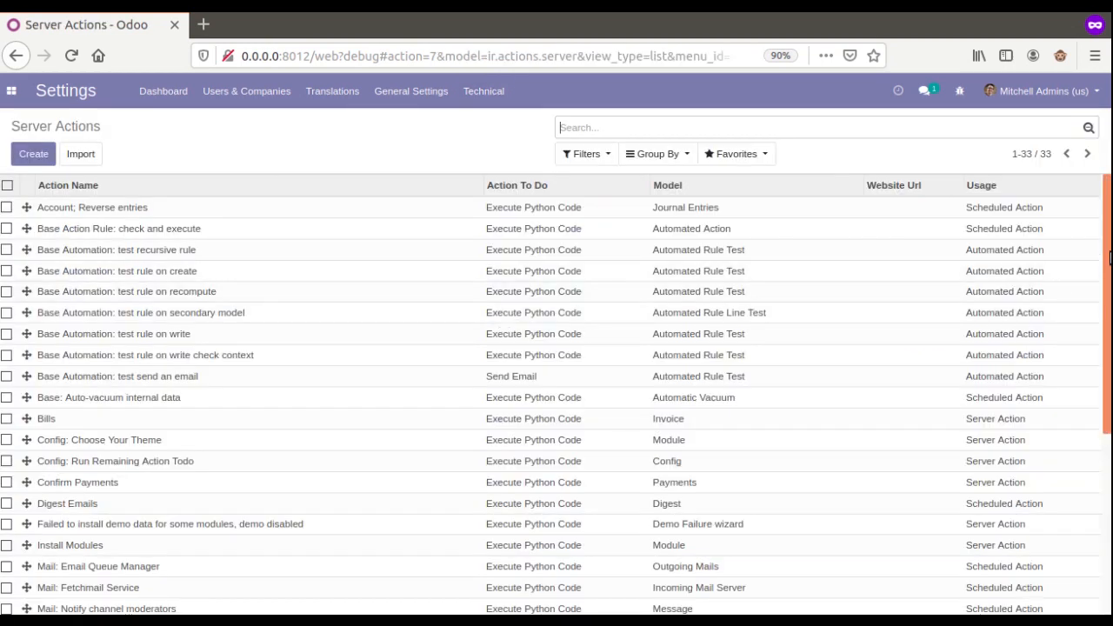
{"action": "mouse_move", "coordinate": [1111, 253]}
{"action": "left_mouse_down"}
{"action": "mouse_move", "coordinate": [1111, 429]}
{"action": "mouse_move", "coordinate": [1109, 247]}
{"action": "left_mouse_up"}
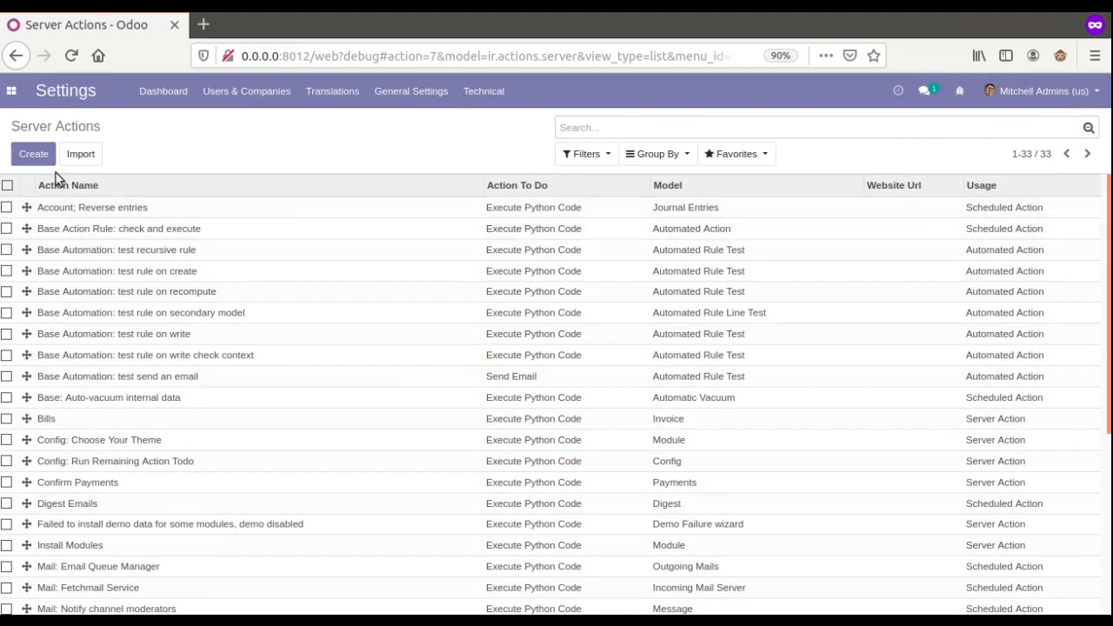
{"action": "left_click", "coordinate": [33, 155]}
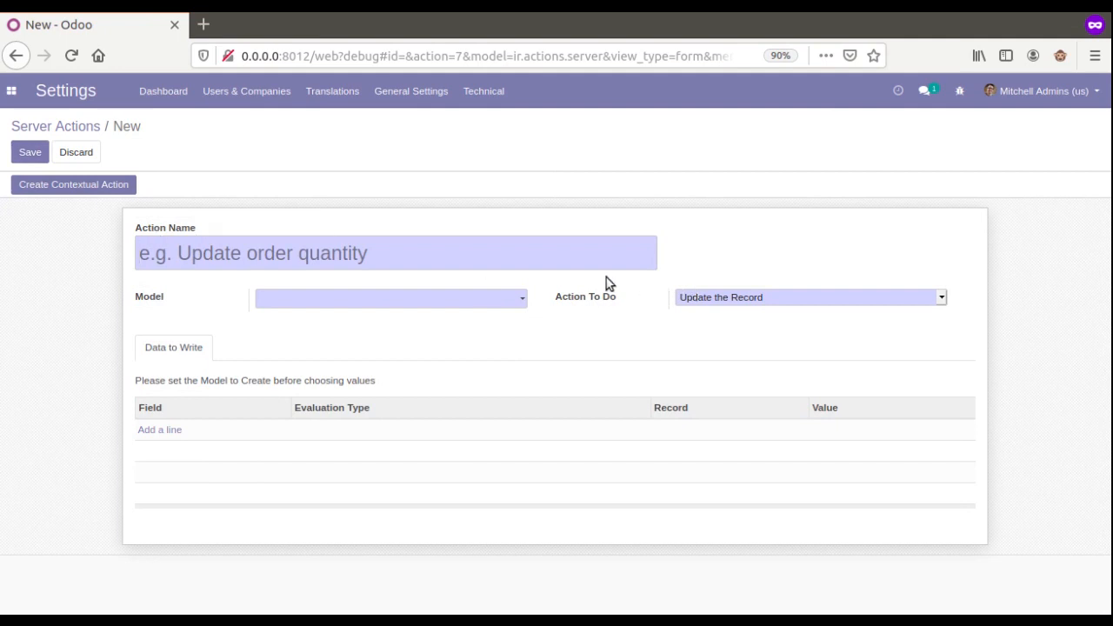
Duplicate the browser tab and open the Sales quotations list in the copy
{"action": "right_click", "coordinate": [132, 33]}
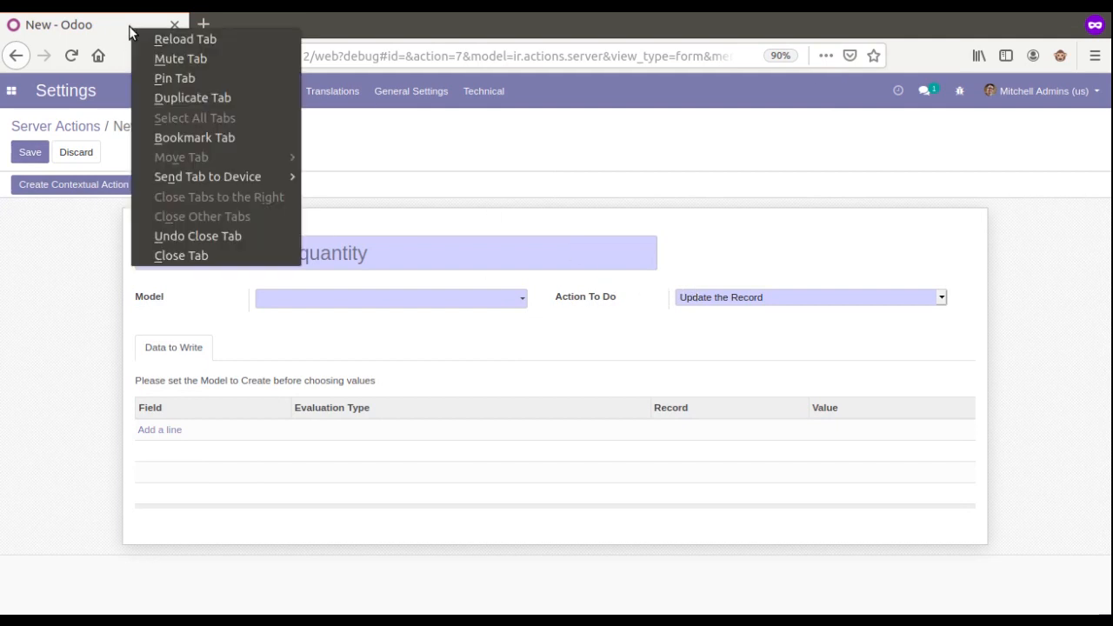
{"action": "left_click", "coordinate": [181, 91]}
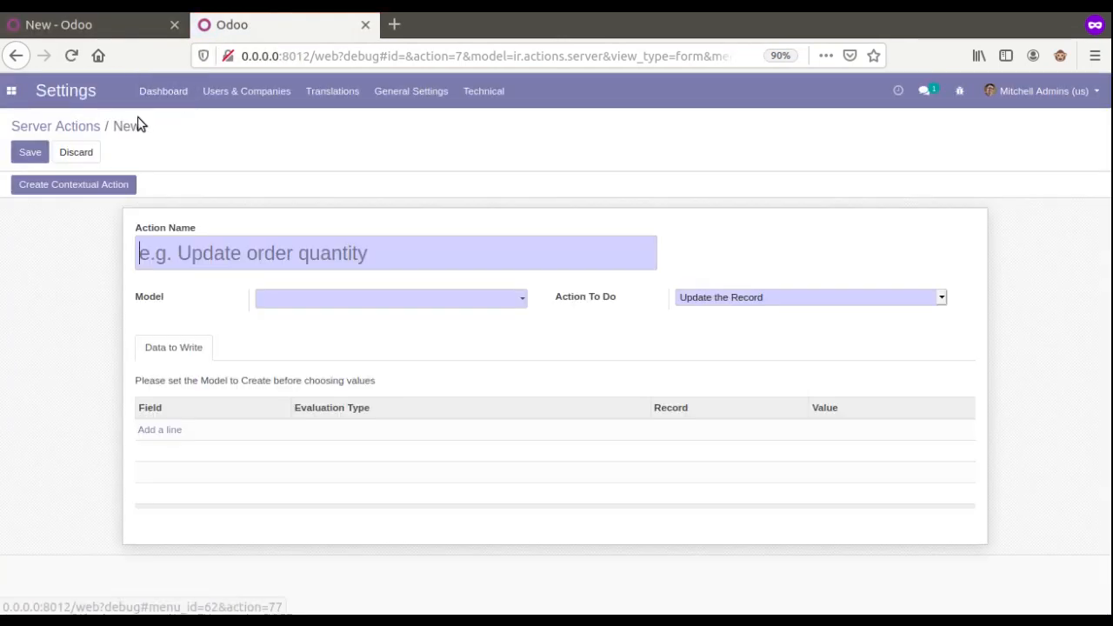
{"action": "left_click", "coordinate": [44, 131]}
{"action": "left_click", "coordinate": [11, 93]}
{"action": "left_click", "coordinate": [33, 139]}
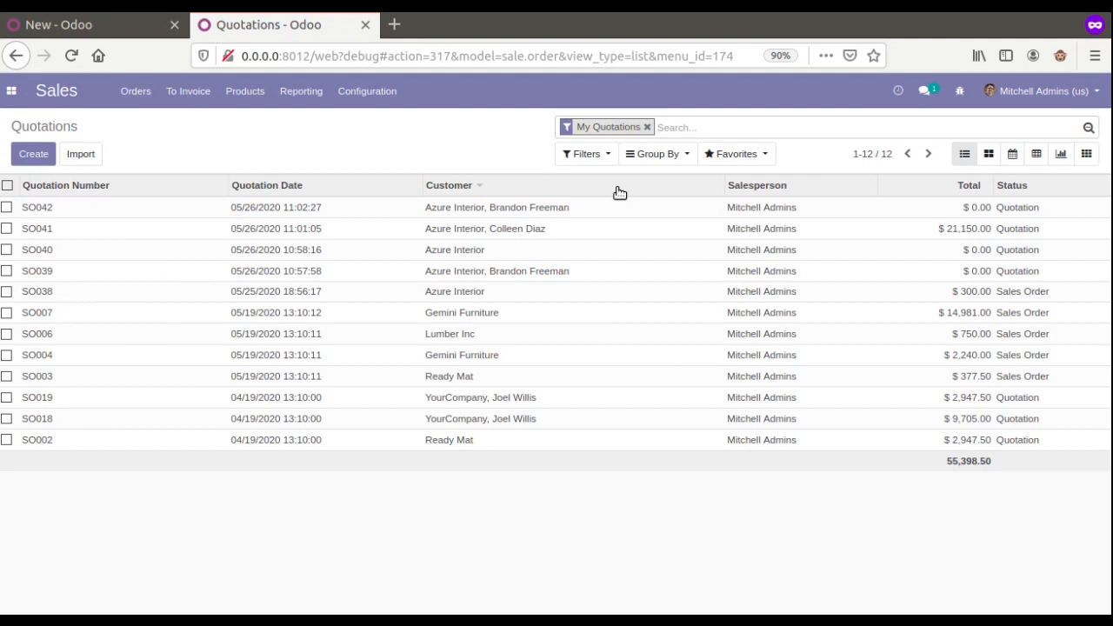
{"action": "mouse_move", "coordinate": [620, 192]}
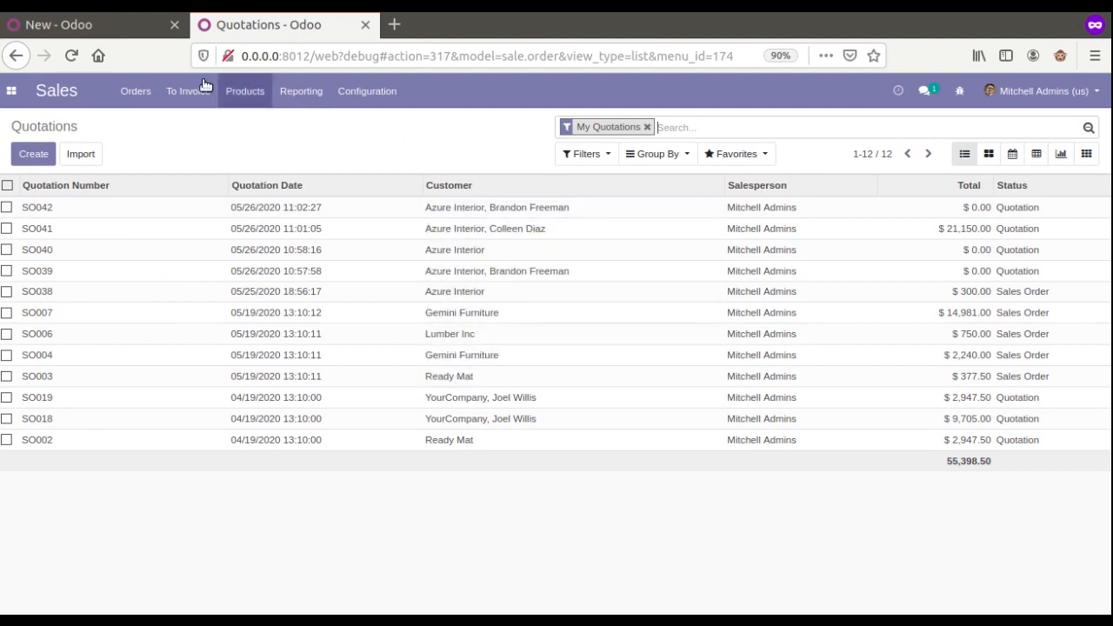
Return to the new server action's browser tab and name the action "Confirm Quotations"
{"action": "left_click", "coordinate": [135, 26]}
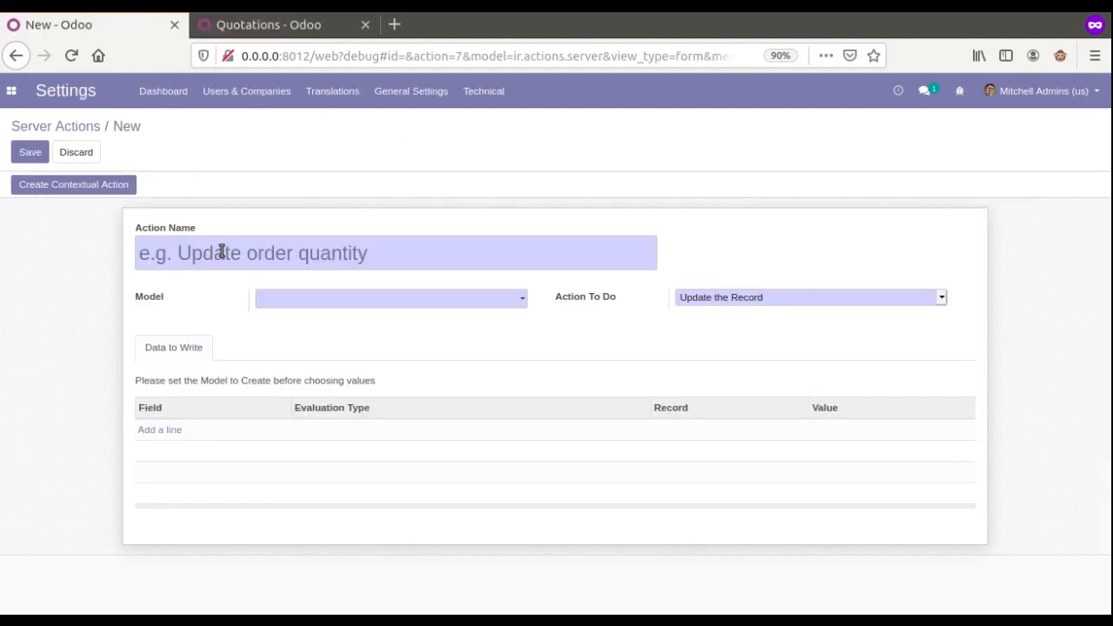
{"action": "type", "text": "Confirm "}
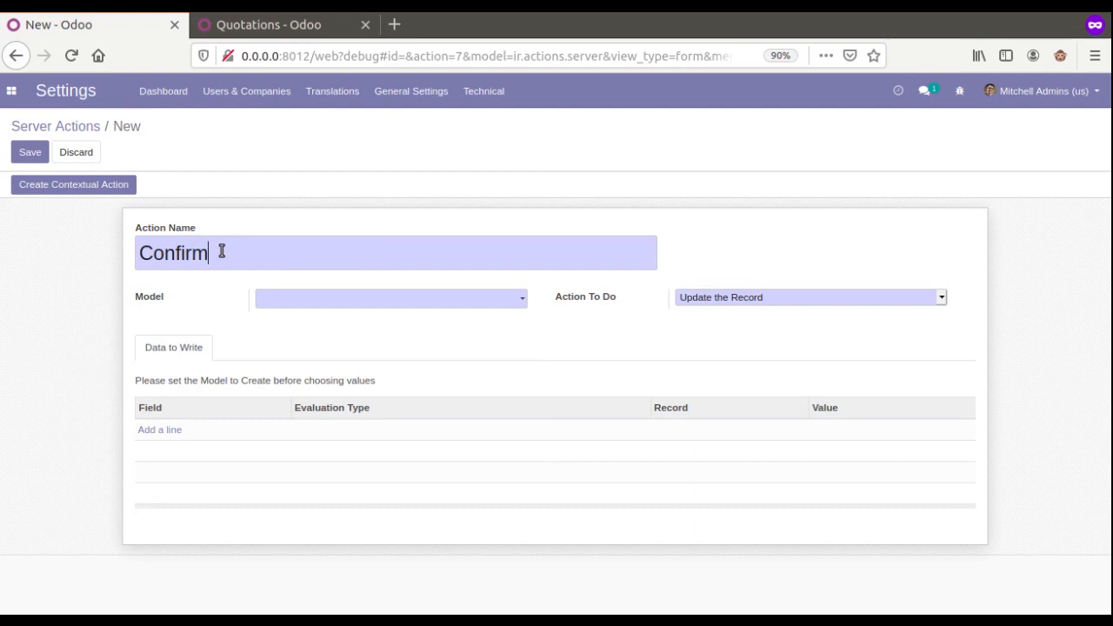
{"action": "type", "text": "Quotations"}
Open the quotations list view's definition in the other browser tab and copy its model name, sale.order
{"action": "left_click", "coordinate": [233, 25]}
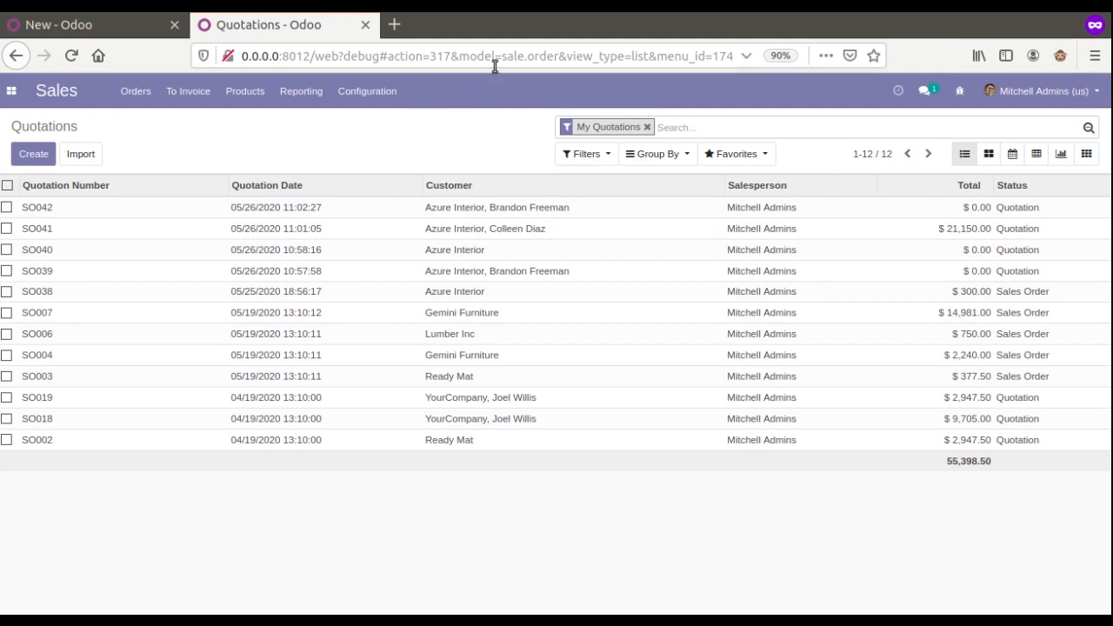
{"action": "left_click_drag", "start_coordinate": [502, 57], "coordinate": [559, 67]}
{"action": "left_click", "coordinate": [496, 125]}
{"action": "left_click", "coordinate": [959, 90]}
{"action": "left_click", "coordinate": [899, 346]}
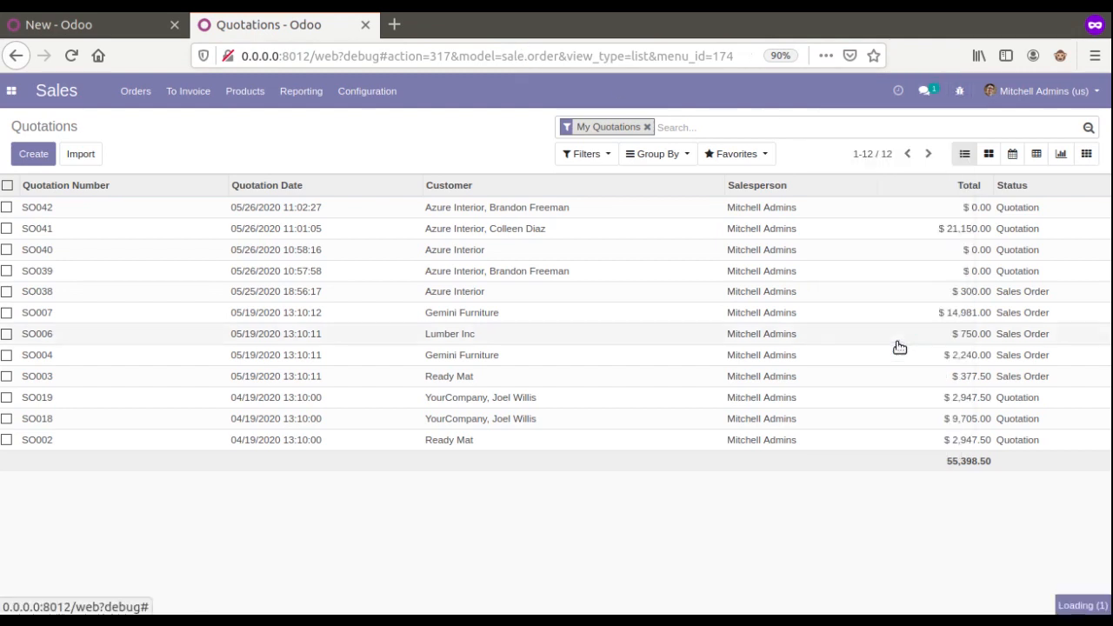
{"action": "double_click", "coordinate": [393, 260]}
{"action": "key", "text": "ctrl+c"}
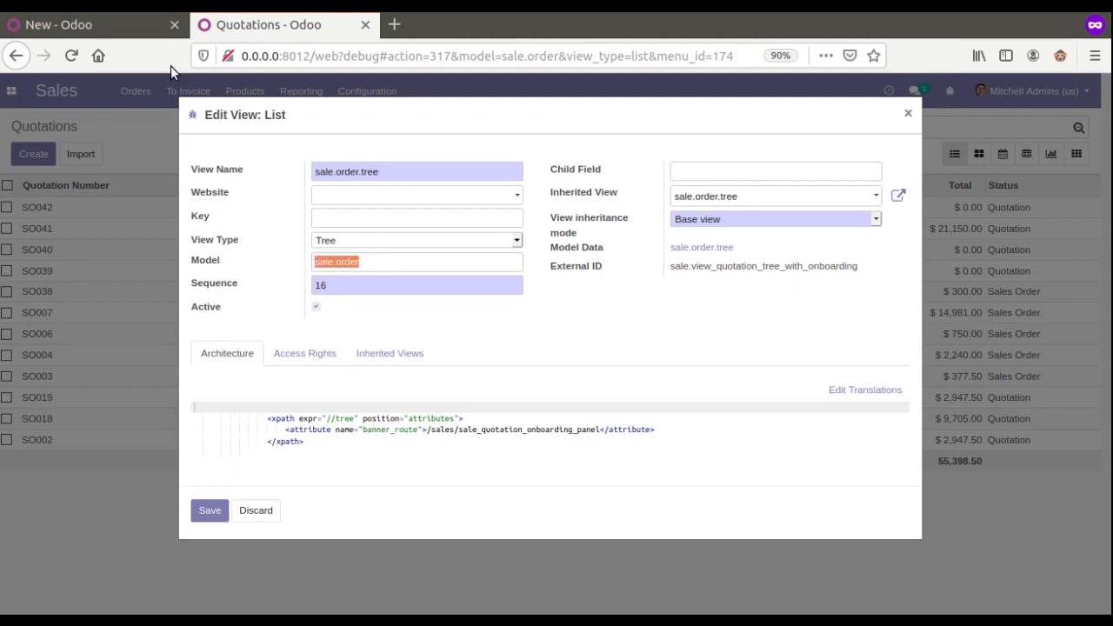
Set the new server action's model to Sale Order using the copied name sale.order
{"action": "left_click", "coordinate": [139, 28]}
{"action": "left_click", "coordinate": [303, 306]}
{"action": "key", "text": "ctrl+v"}
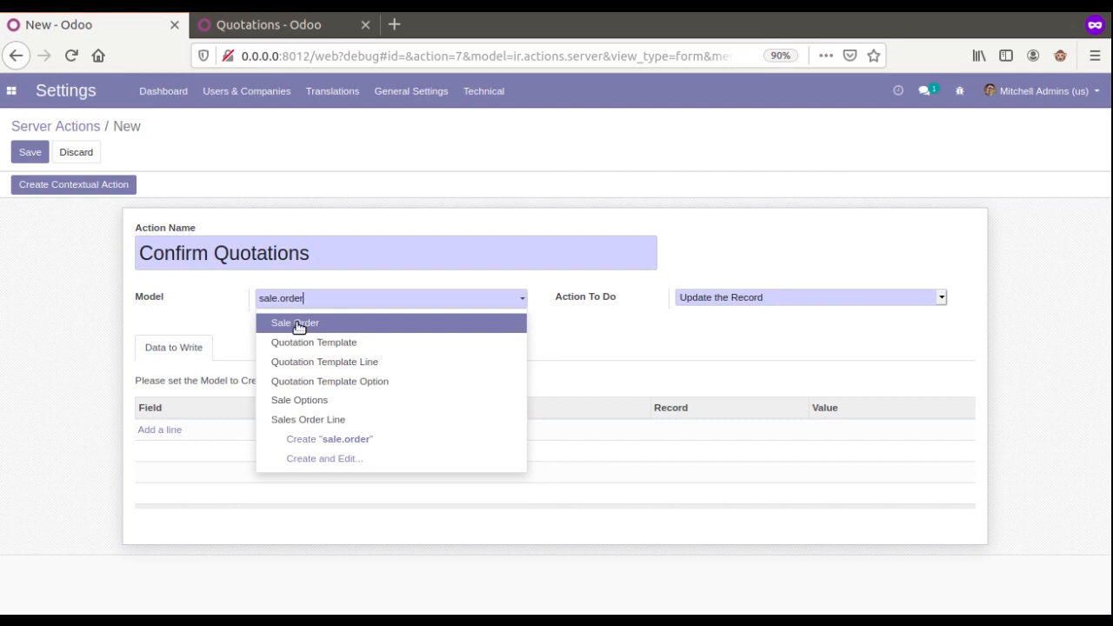
{"action": "left_click", "coordinate": [299, 324]}
Check the technical name in the selected model's details, and close them without changes
{"action": "left_click", "coordinate": [542, 300]}
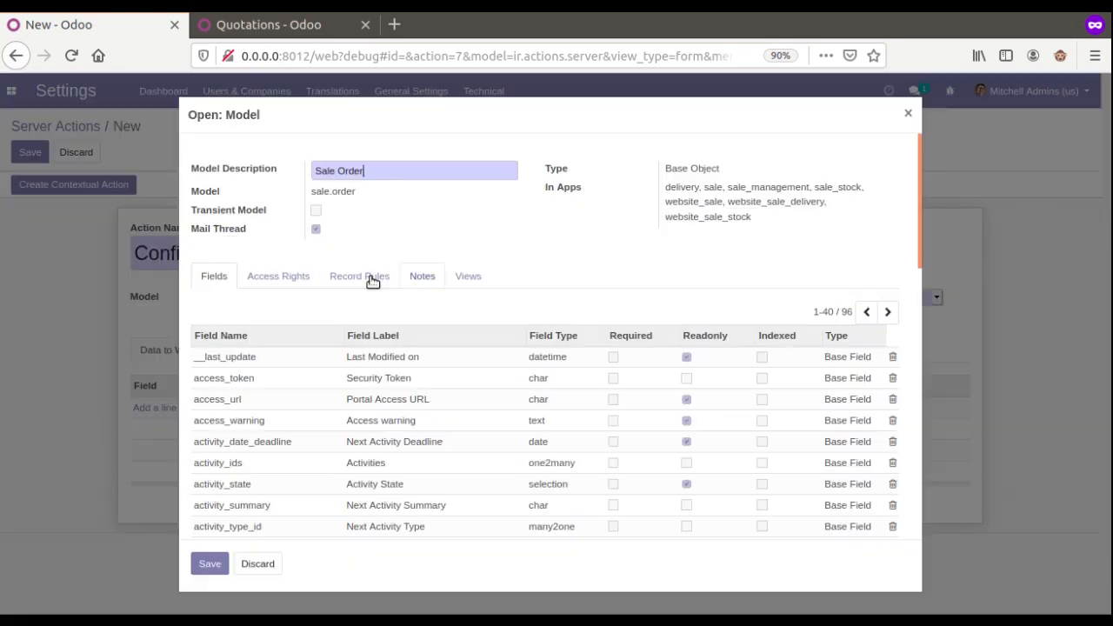
{"action": "double_click", "coordinate": [331, 193]}
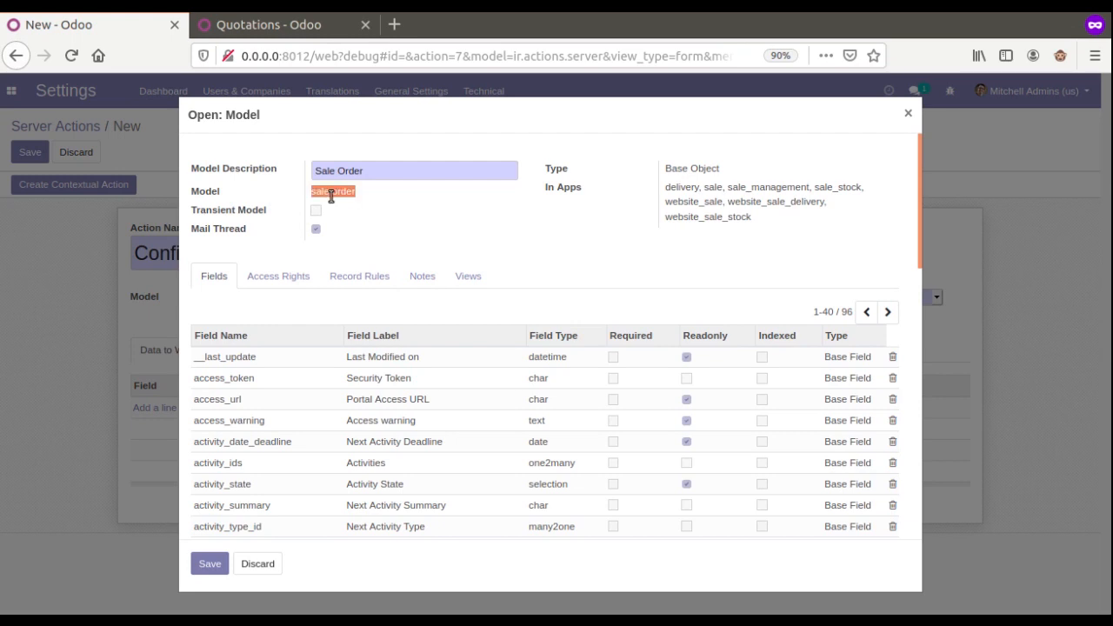
{"action": "left_click", "coordinate": [908, 113]}
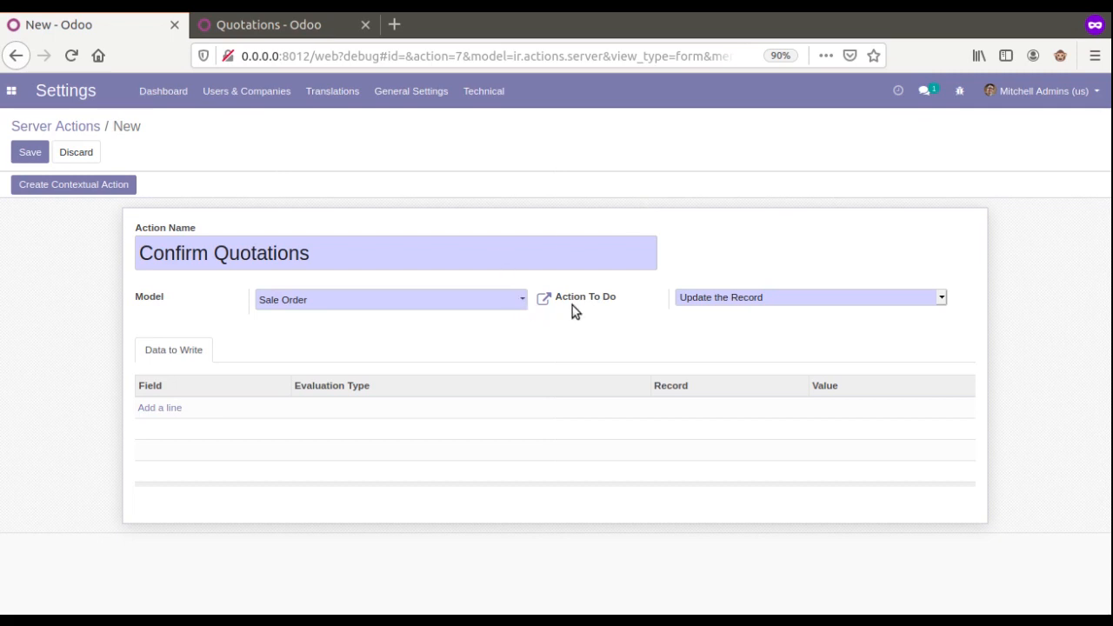
Set the server action's Action To Do to Execute Python Code
{"action": "left_click", "coordinate": [701, 297]}
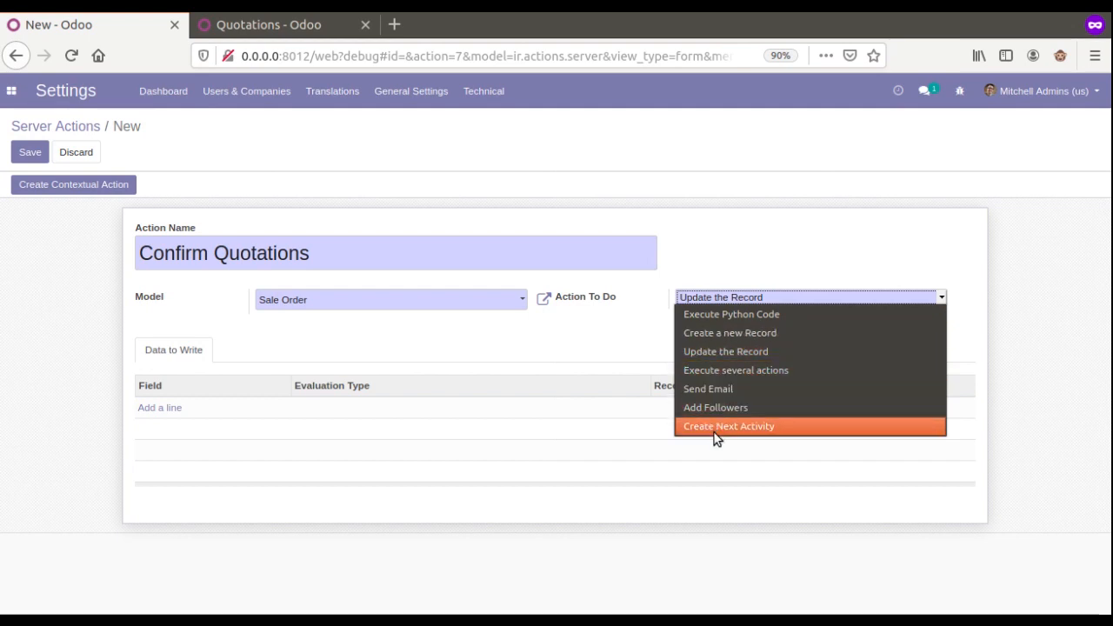
{"action": "left_click", "coordinate": [719, 318]}
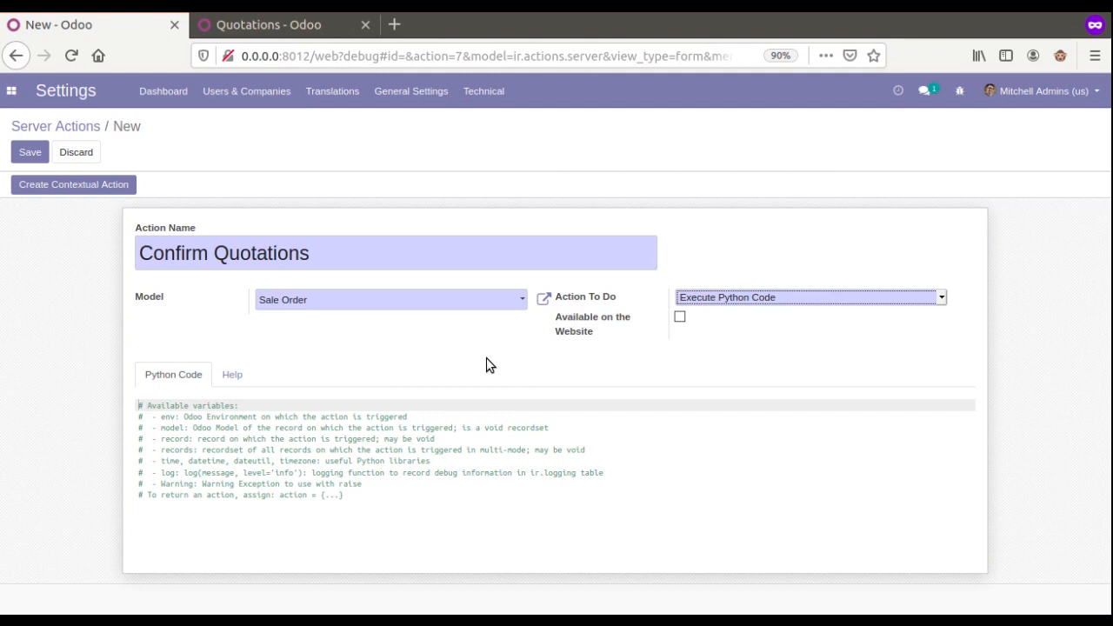
Close the list view's definition without changes, open the third quotation in the list and check its Confirm button's method name
{"action": "left_click", "coordinate": [246, 27]}
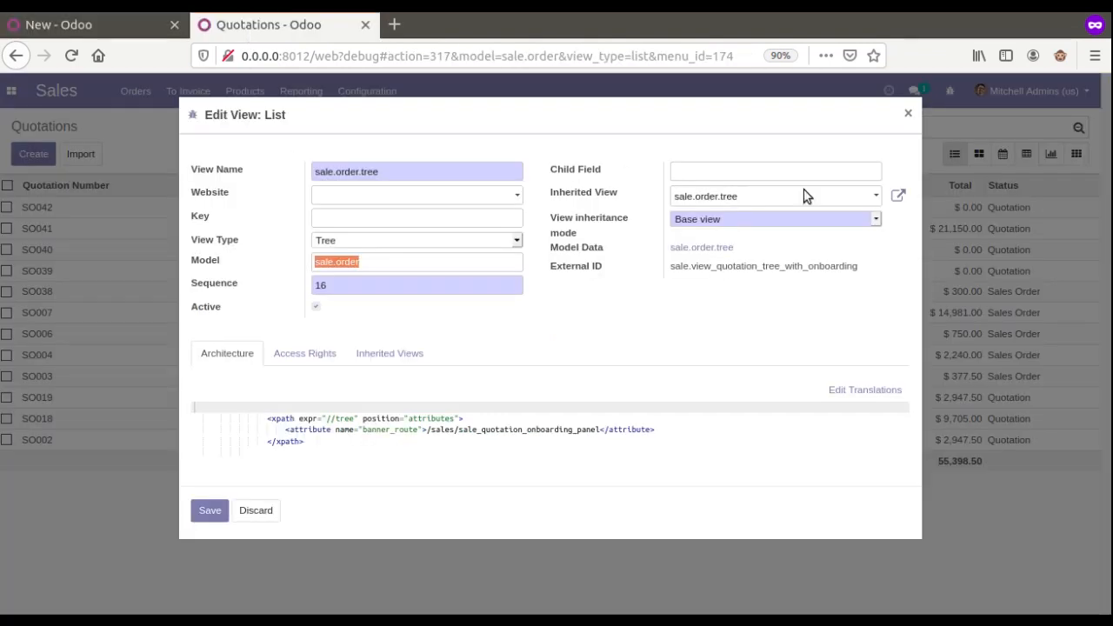
{"action": "left_click", "coordinate": [908, 113]}
{"action": "left_click", "coordinate": [335, 248]}
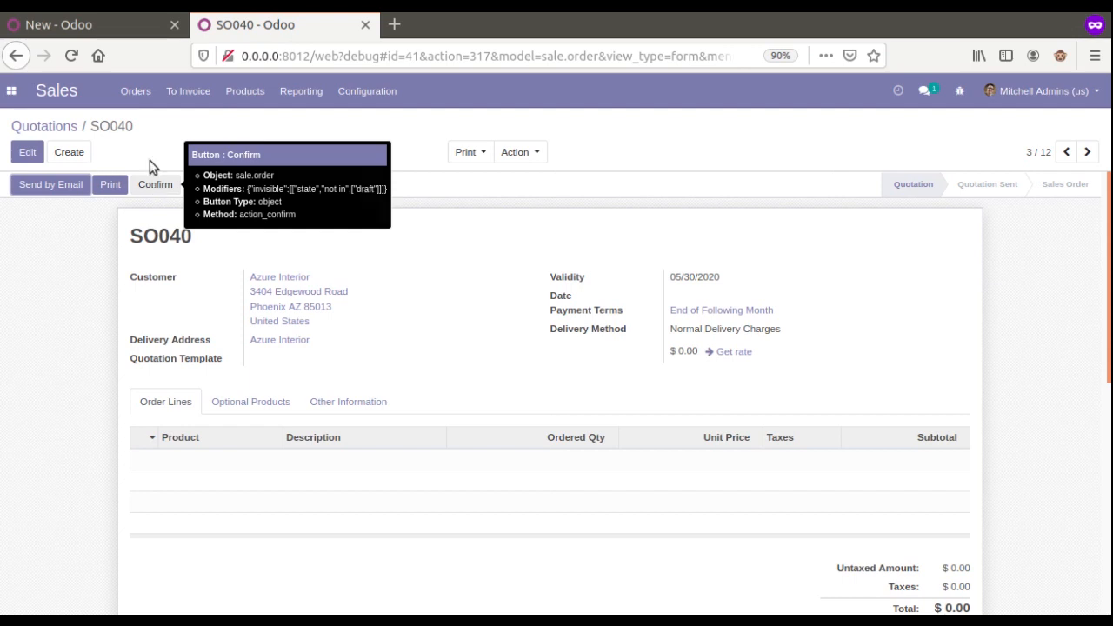
Examine the available variables described in the comments of the server action's Python code
{"action": "left_click", "coordinate": [130, 26]}
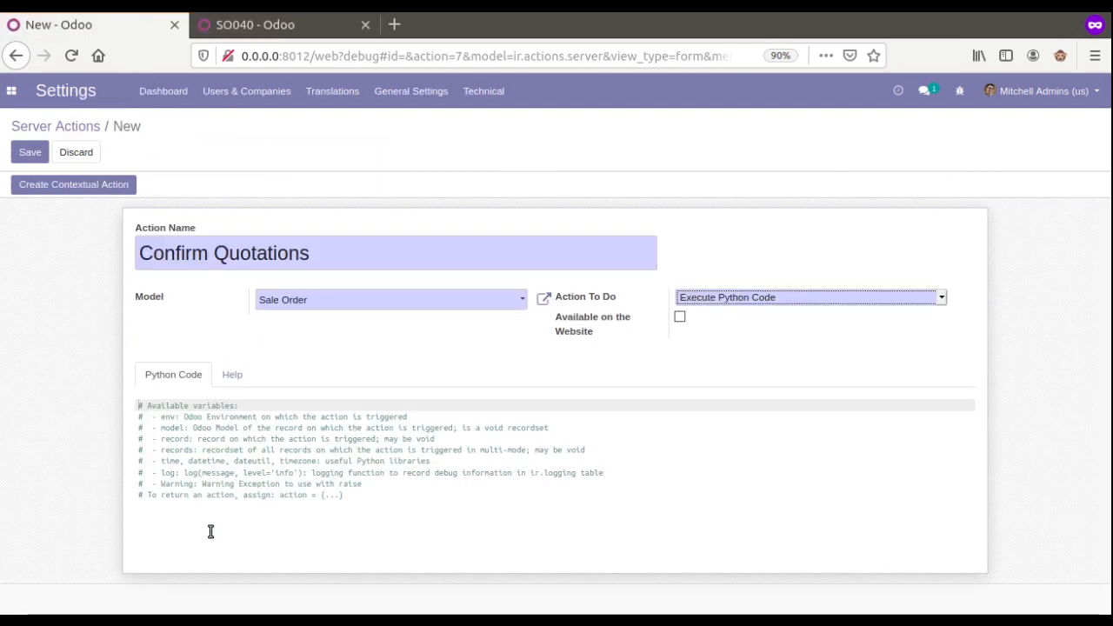
{"action": "left_click", "coordinate": [160, 512]}
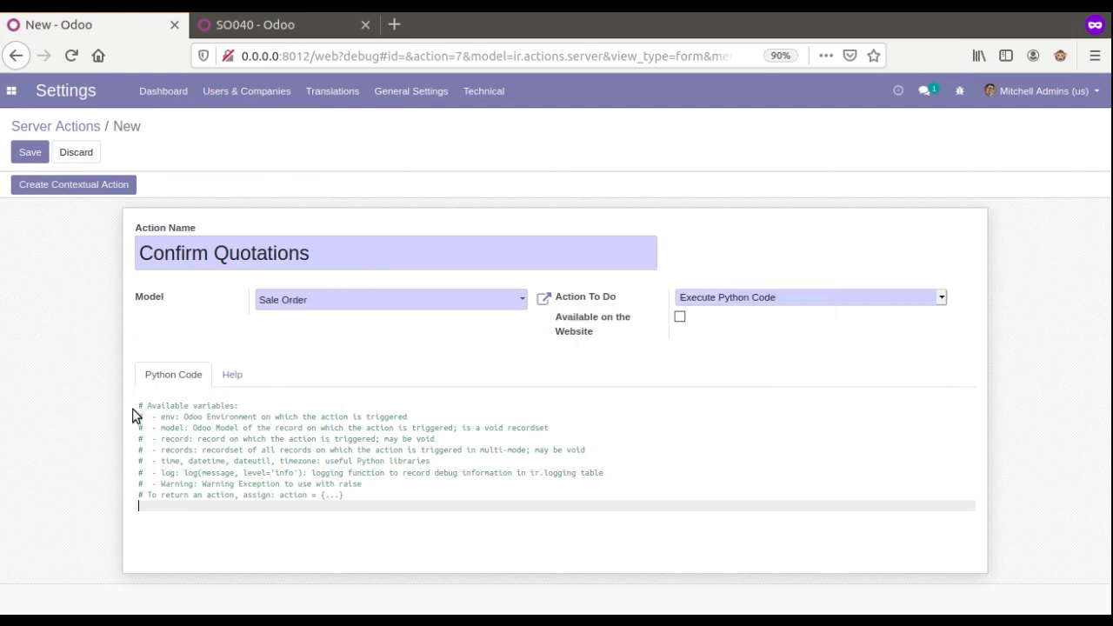
{"action": "left_click_drag", "start_coordinate": [137, 406], "coordinate": [368, 497]}
{"action": "left_click", "coordinate": [370, 496]}
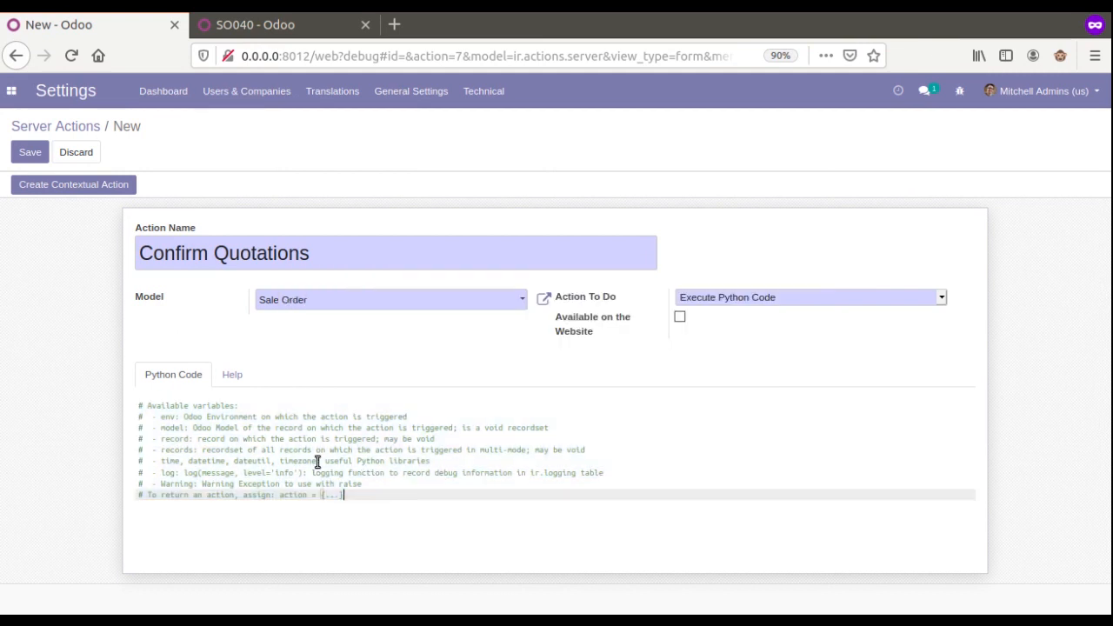
{"action": "left_click", "coordinate": [164, 417]}
{"action": "double_click", "coordinate": [169, 428]}
{"action": "double_click", "coordinate": [171, 439]}
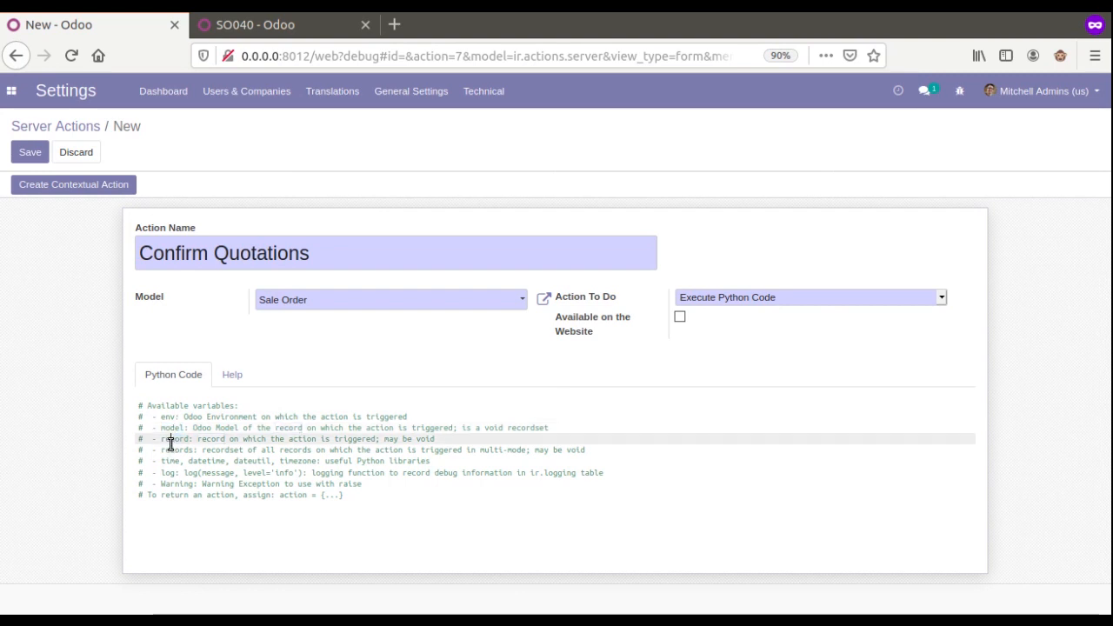
{"action": "double_click", "coordinate": [168, 461]}
{"action": "left_click", "coordinate": [166, 472]}
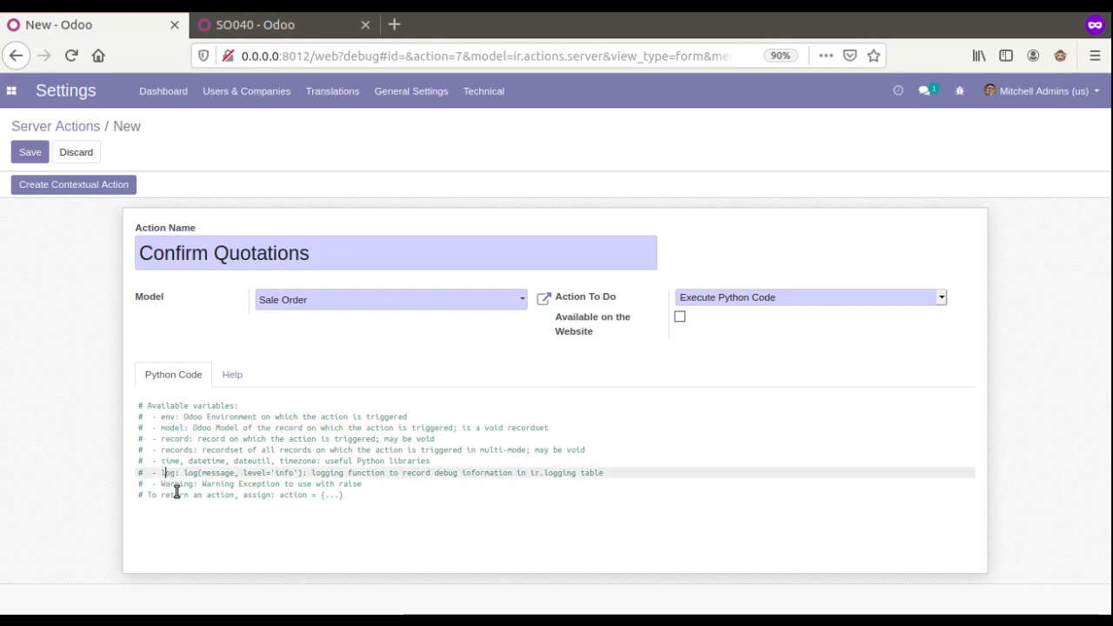
Select the four newest quotations in the quotations list and check which actions are offered for them
{"action": "left_click", "coordinate": [239, 31]}
{"action": "left_click", "coordinate": [70, 129]}
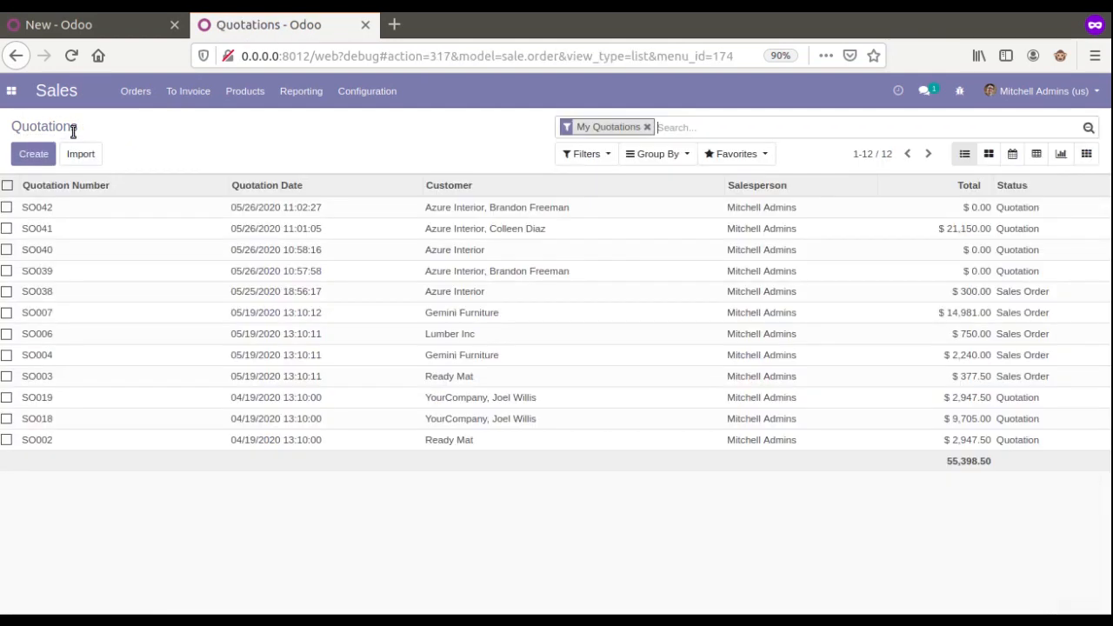
{"action": "left_click", "coordinate": [6, 209]}
{"action": "left_click", "coordinate": [6, 228]}
{"action": "left_click", "coordinate": [7, 250]}
{"action": "left_click", "coordinate": [6, 270]}
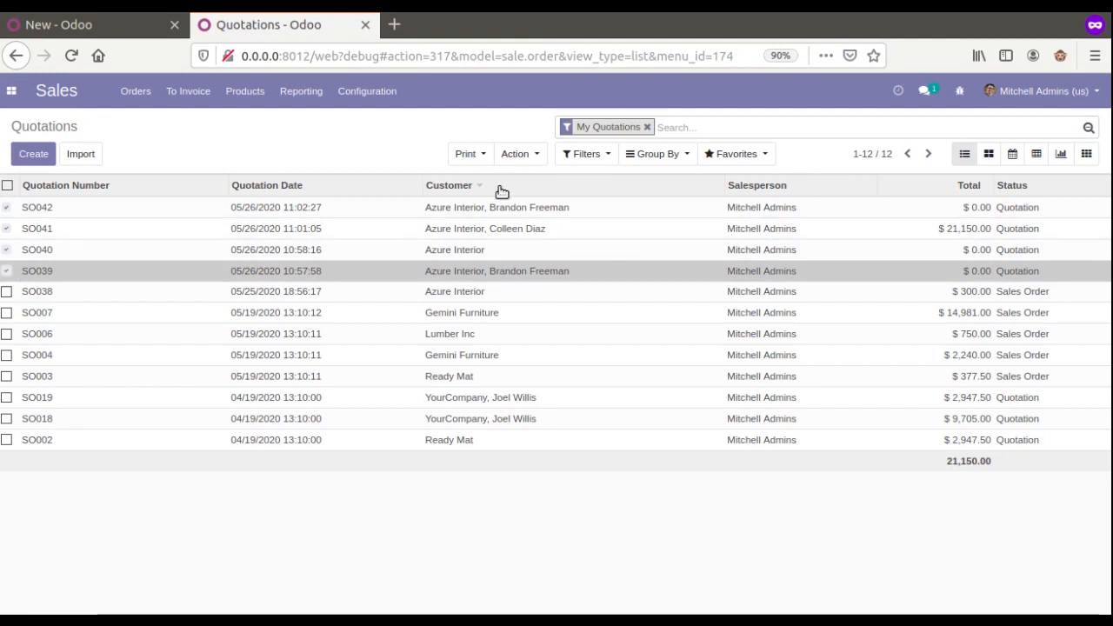
{"action": "left_click", "coordinate": [504, 162]}
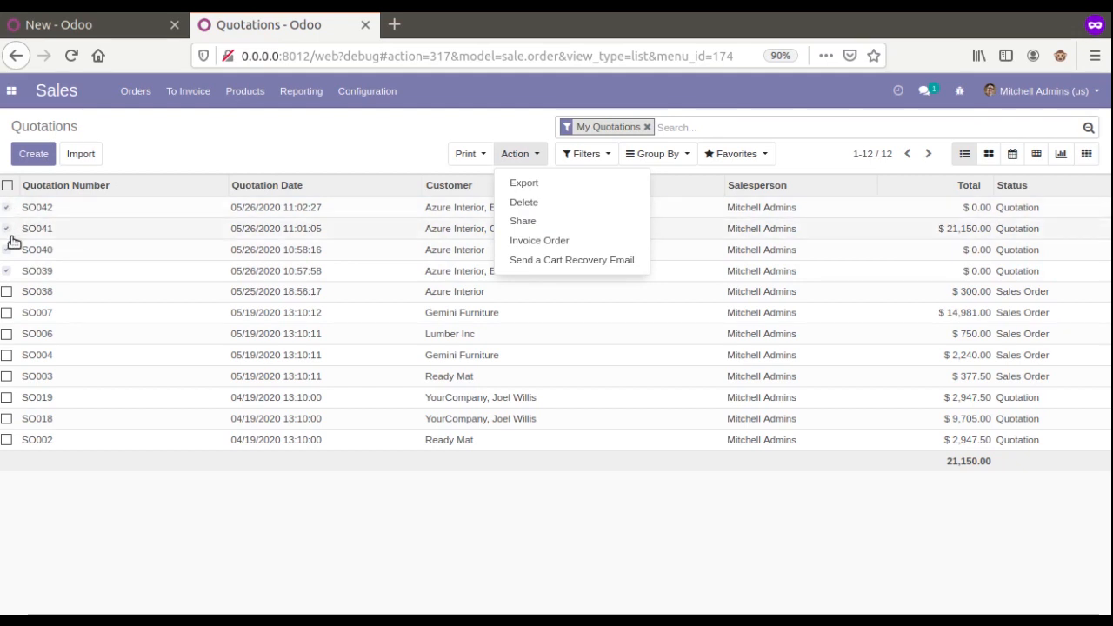
Below the comments in the server action's Python code, add the loop "for sale in records:" with the indented line "sale.action_confirm()"
{"action": "left_click", "coordinate": [76, 27]}
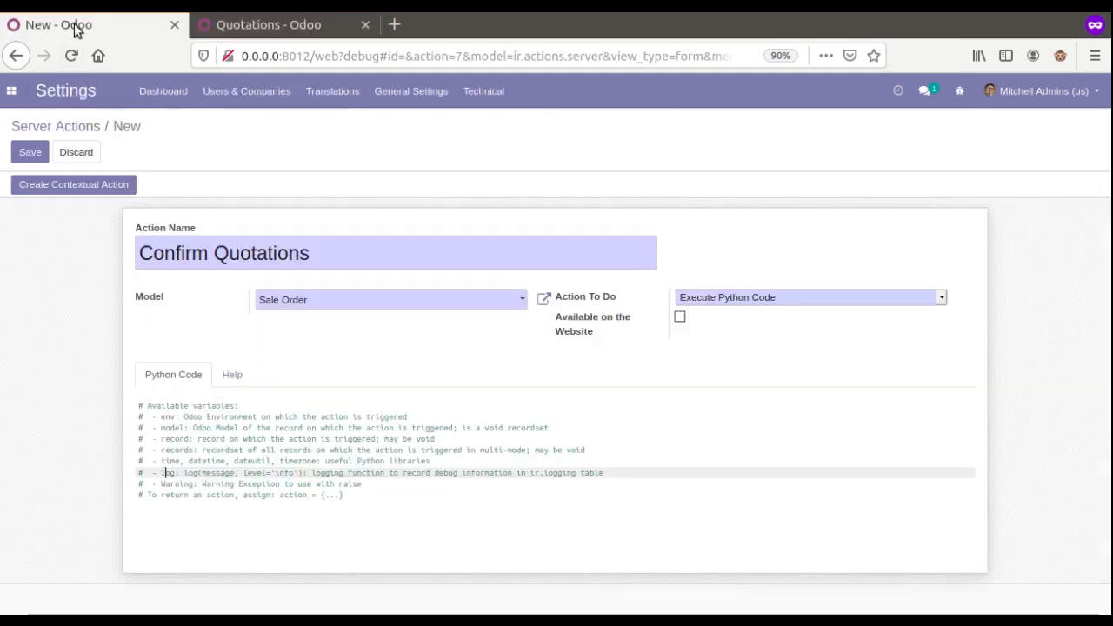
{"action": "double_click", "coordinate": [171, 450]}
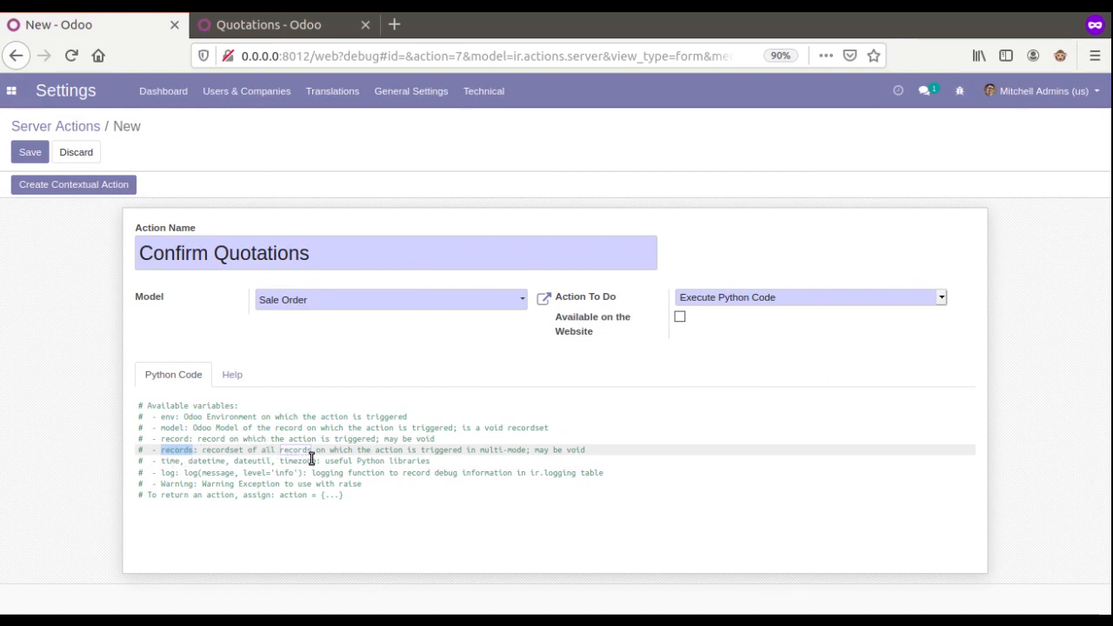
{"action": "triple_click", "coordinate": [179, 455]}
{"action": "double_click", "coordinate": [182, 453]}
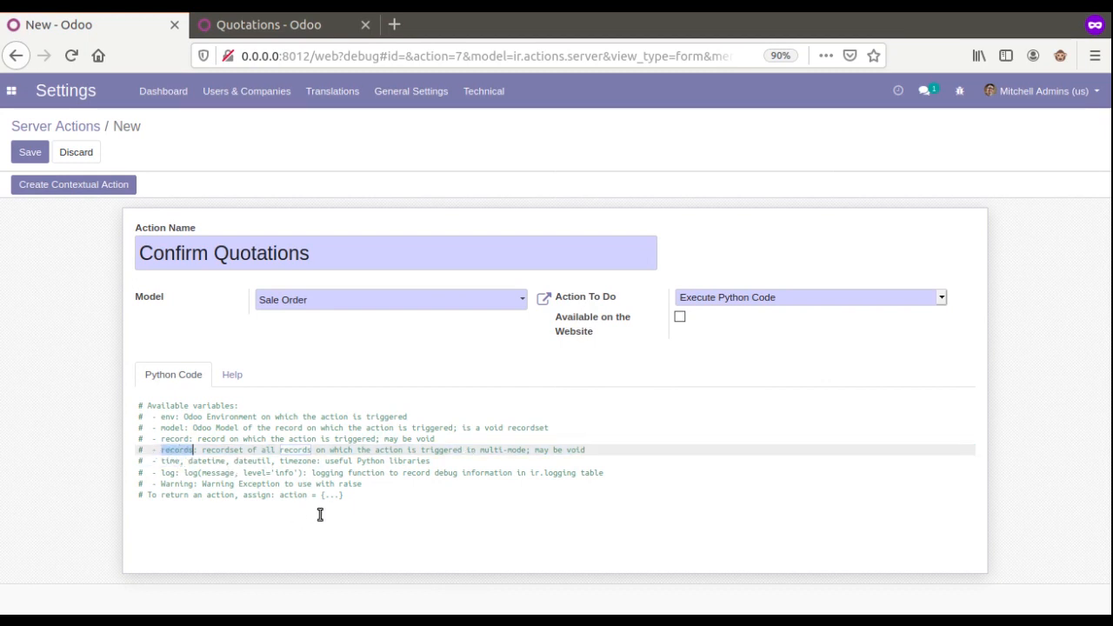
{"action": "left_click", "coordinate": [361, 497]}
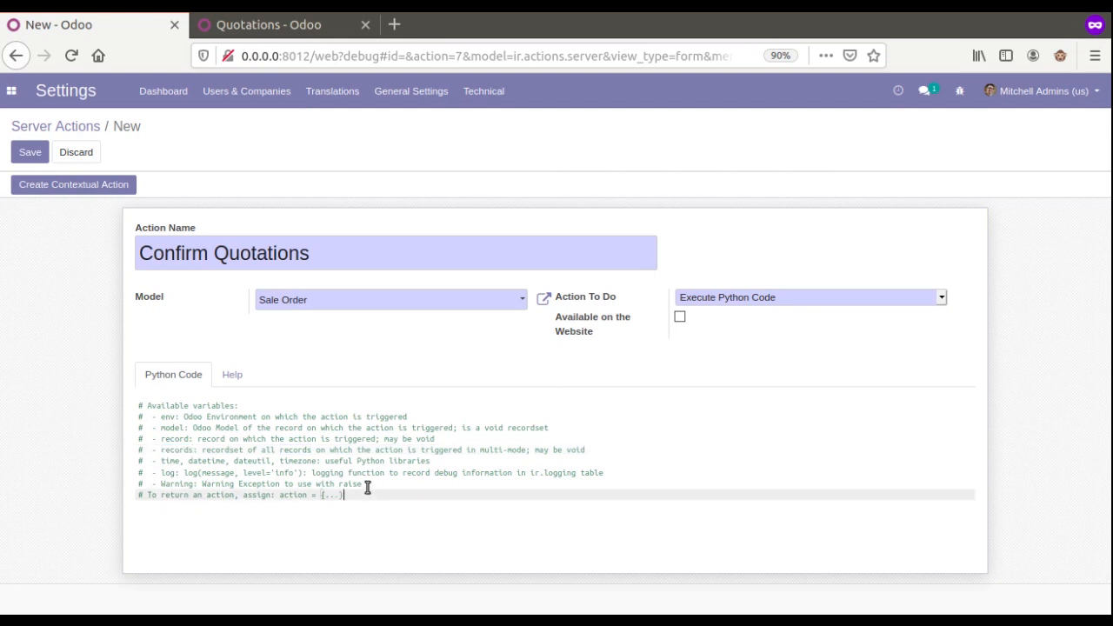
{"action": "key", "text": "Return"}
{"action": "type", "text": "for sale in records:"}
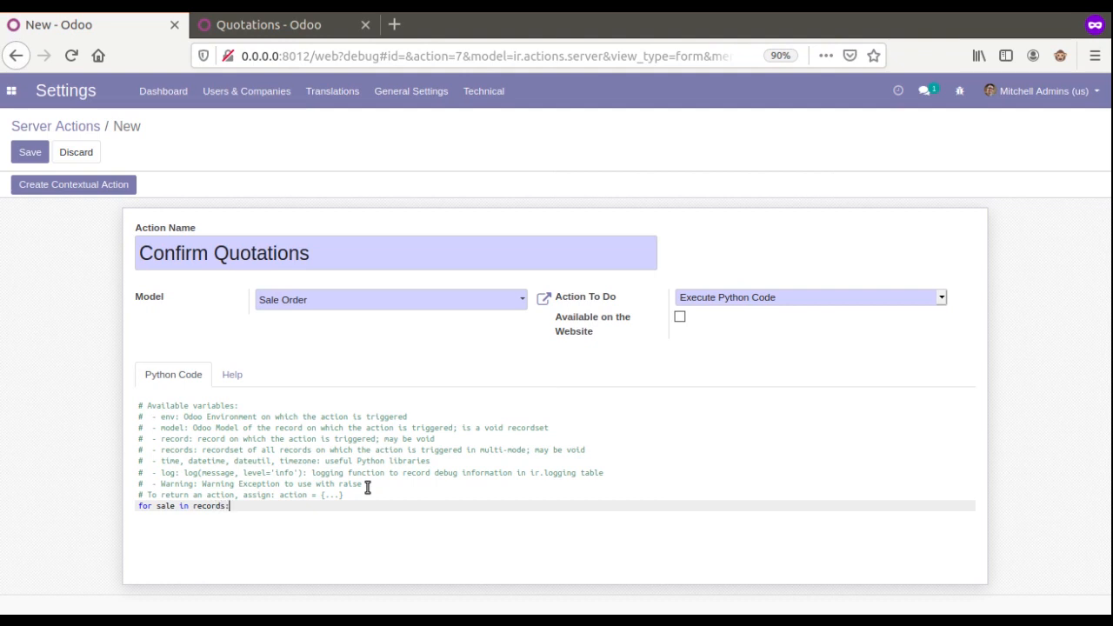
{"action": "key", "text": "Return"}
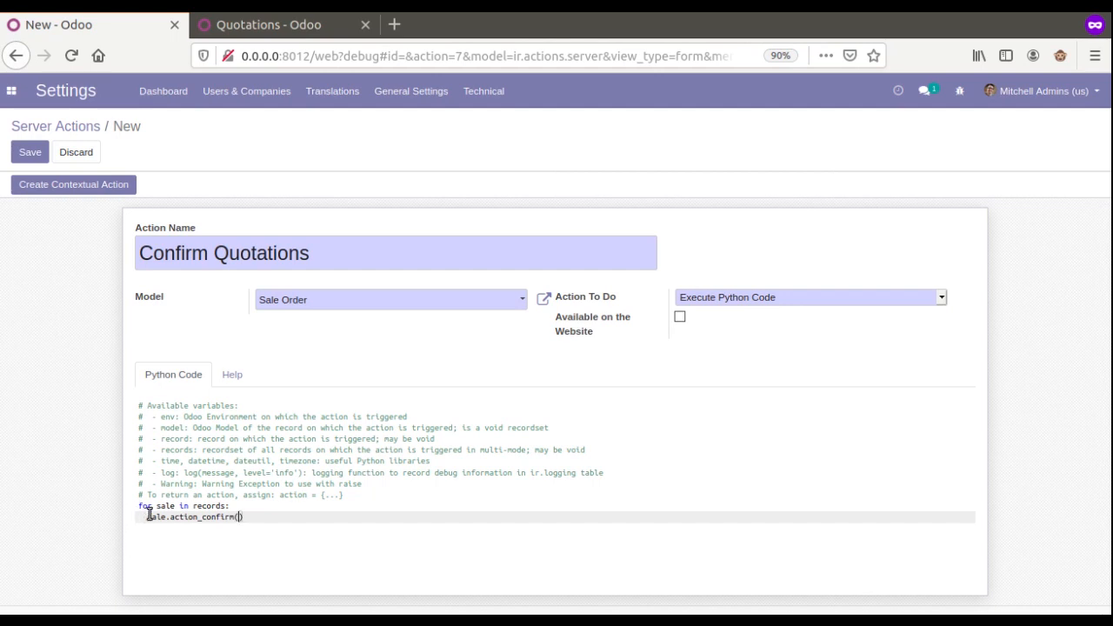
Compare the loop's records variable with the quotations selected in the list, and review the action_confirm call
{"action": "double_click", "coordinate": [197, 507]}
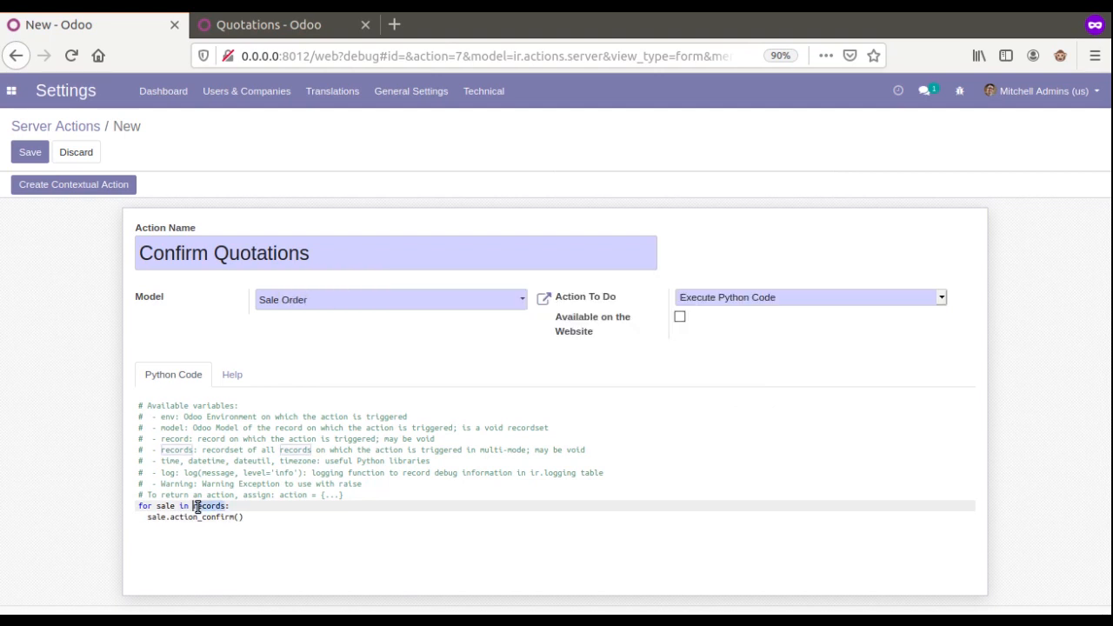
{"action": "left_click", "coordinate": [202, 33]}
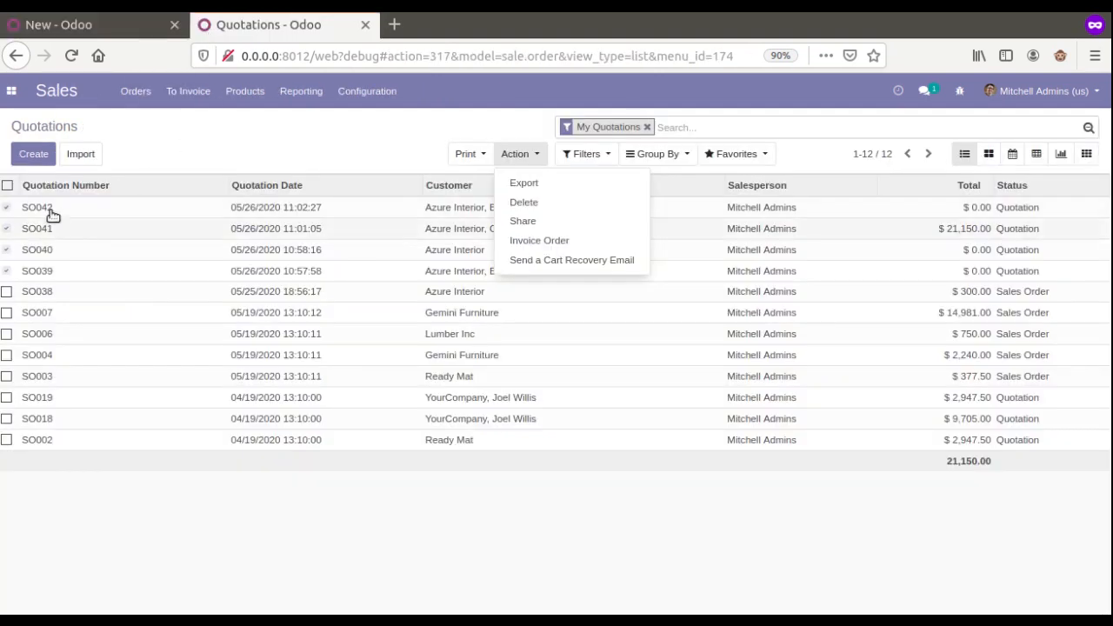
{"action": "left_click", "coordinate": [115, 26]}
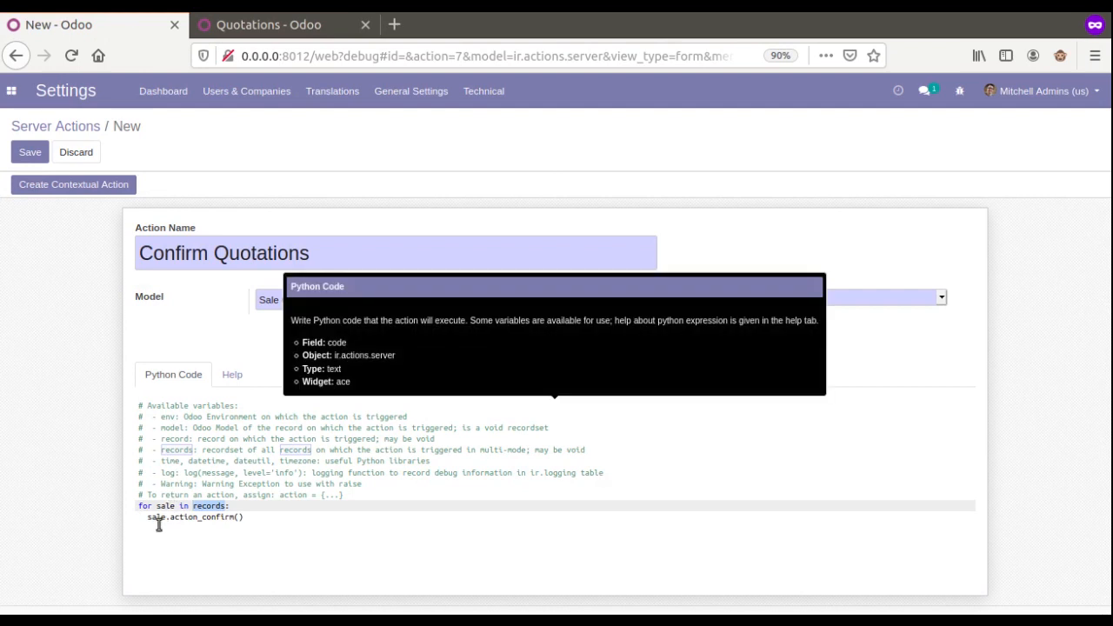
{"action": "left_click", "coordinate": [154, 520]}
{"action": "double_click", "coordinate": [205, 519]}
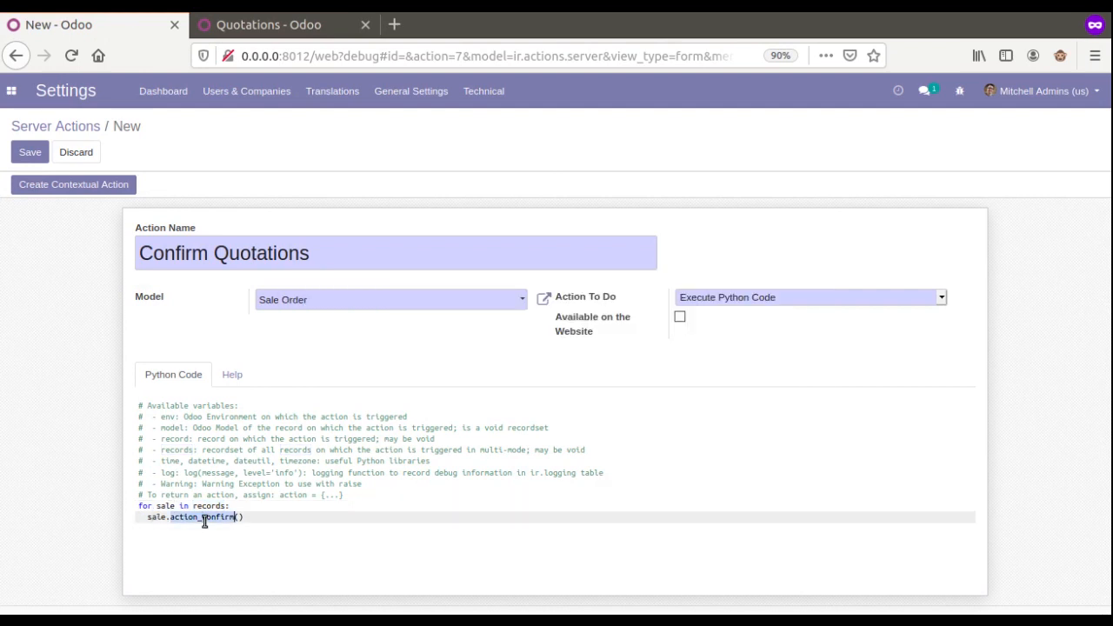
View a confirmed sales order, return to the list and open the first quotation to check its Confirm button's method
{"action": "left_click", "coordinate": [254, 38]}
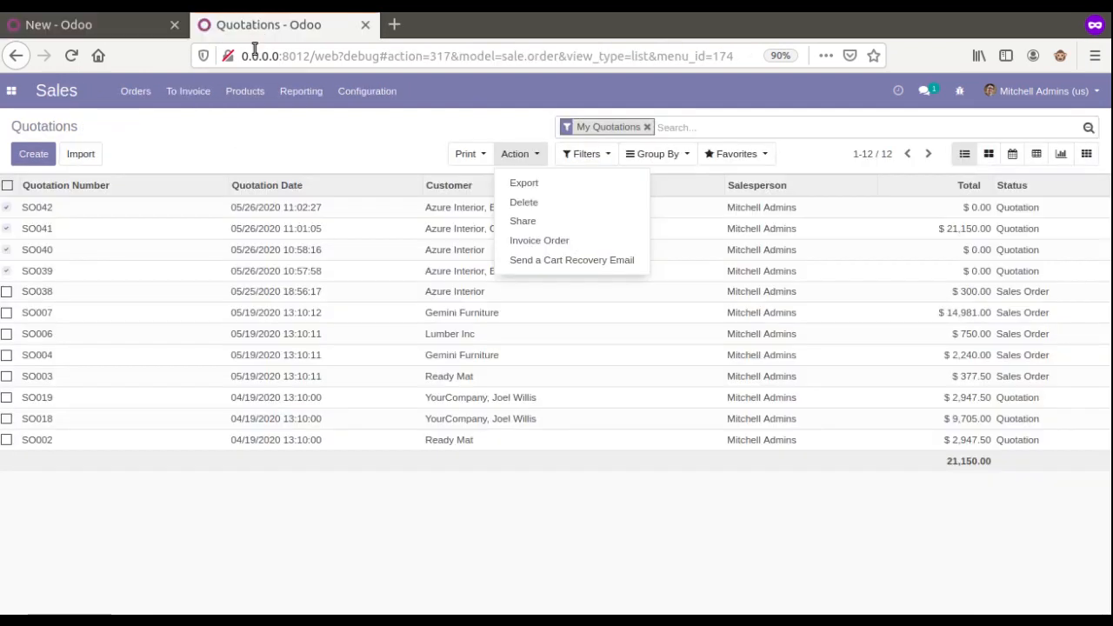
{"action": "left_click", "coordinate": [229, 292]}
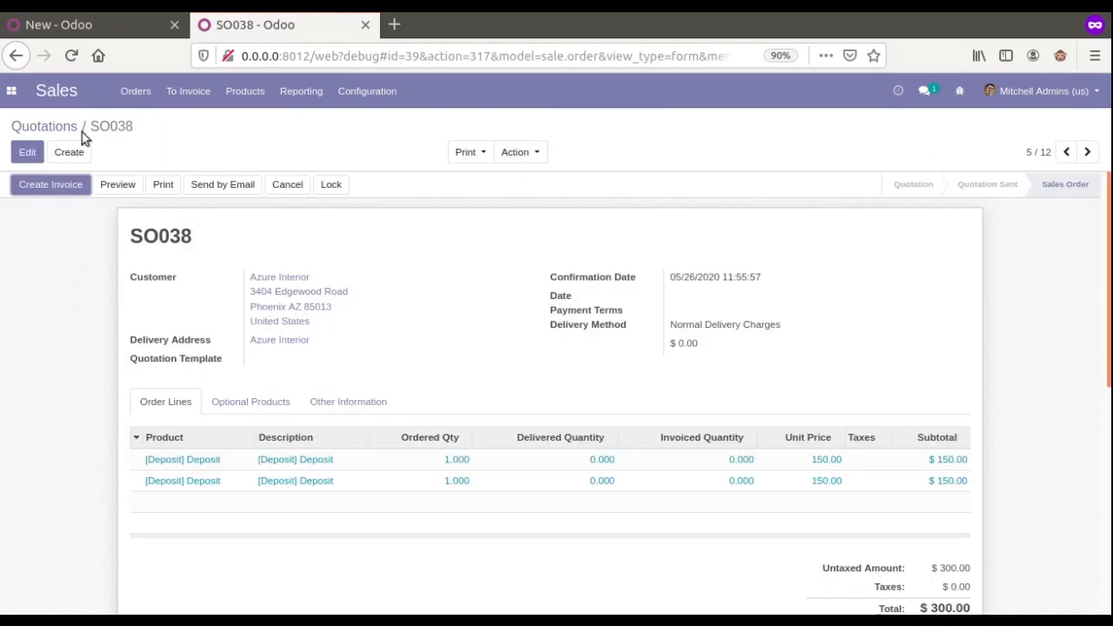
{"action": "left_click", "coordinate": [59, 128]}
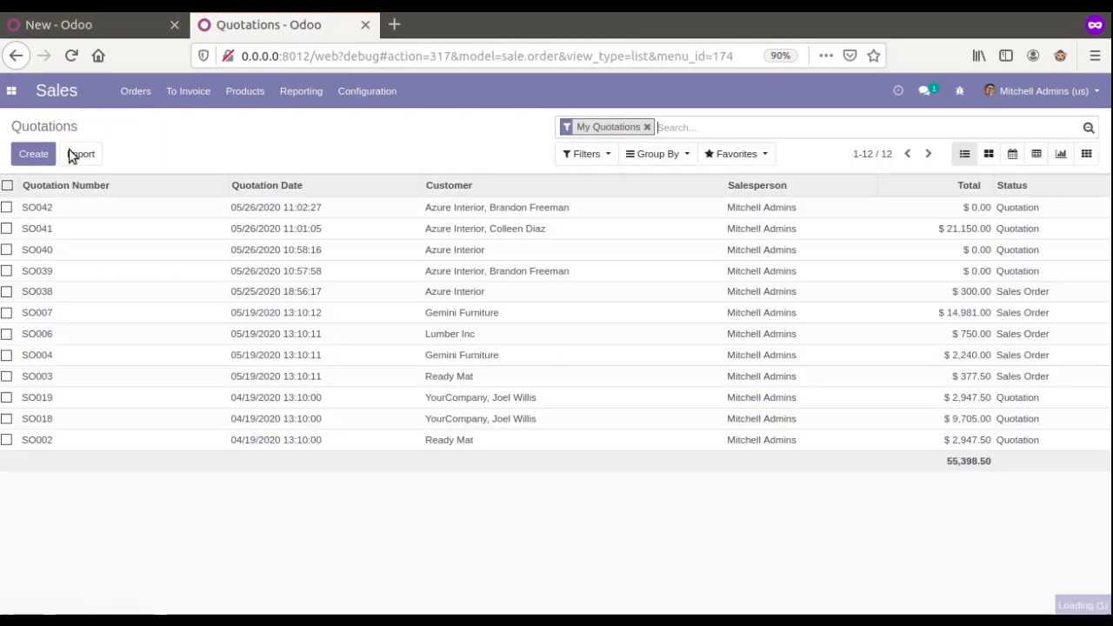
{"action": "left_click", "coordinate": [223, 210]}
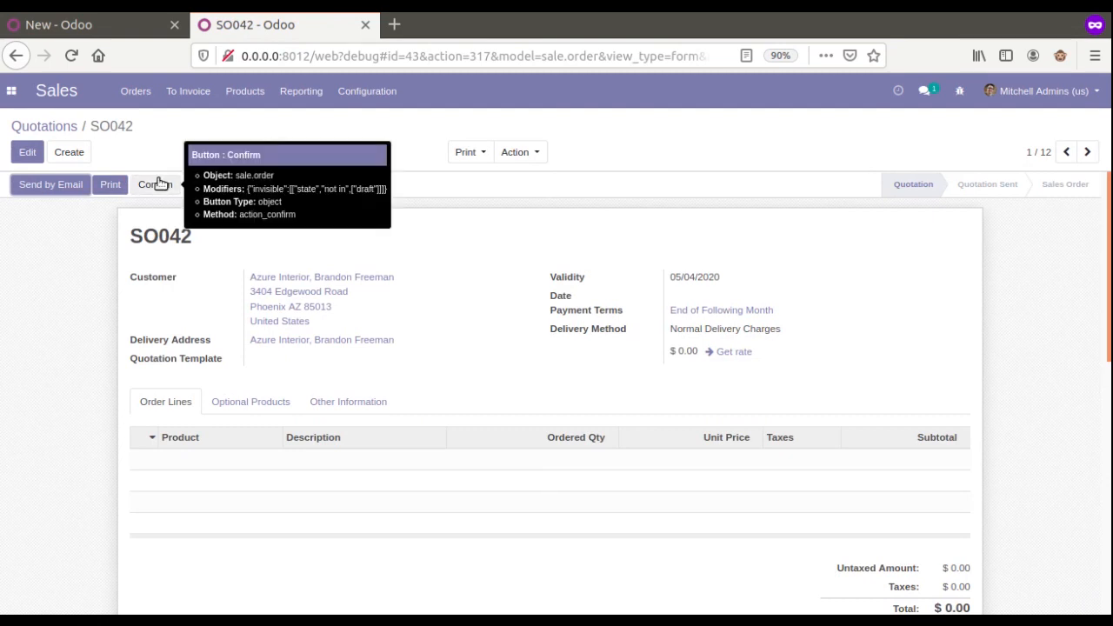
Save the Confirm Quotations server action
{"action": "left_click", "coordinate": [105, 25]}
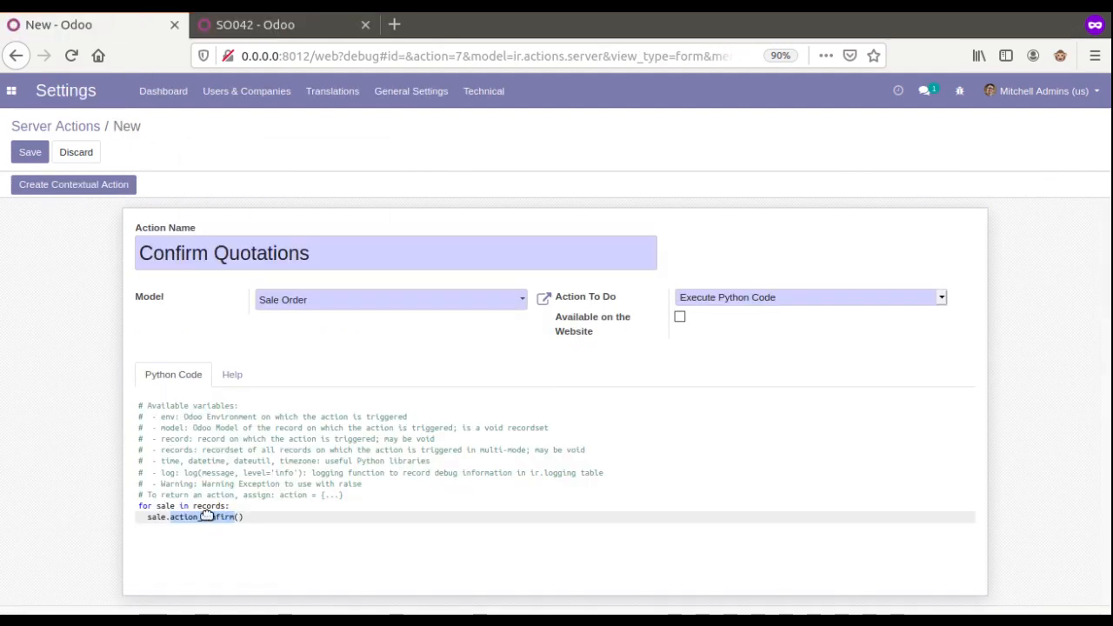
{"action": "left_click", "coordinate": [255, 517]}
{"action": "left_click", "coordinate": [31, 153]}
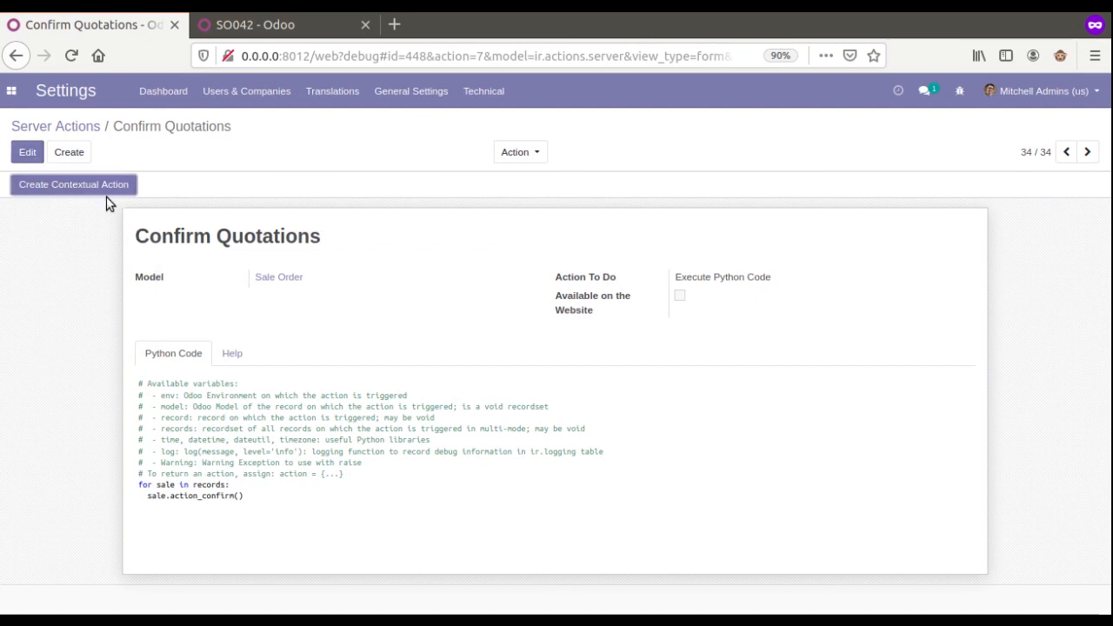
Reload the quotations list, select all quotations and check whether Confirm Quotations is among the available actions
{"action": "left_click", "coordinate": [264, 35]}
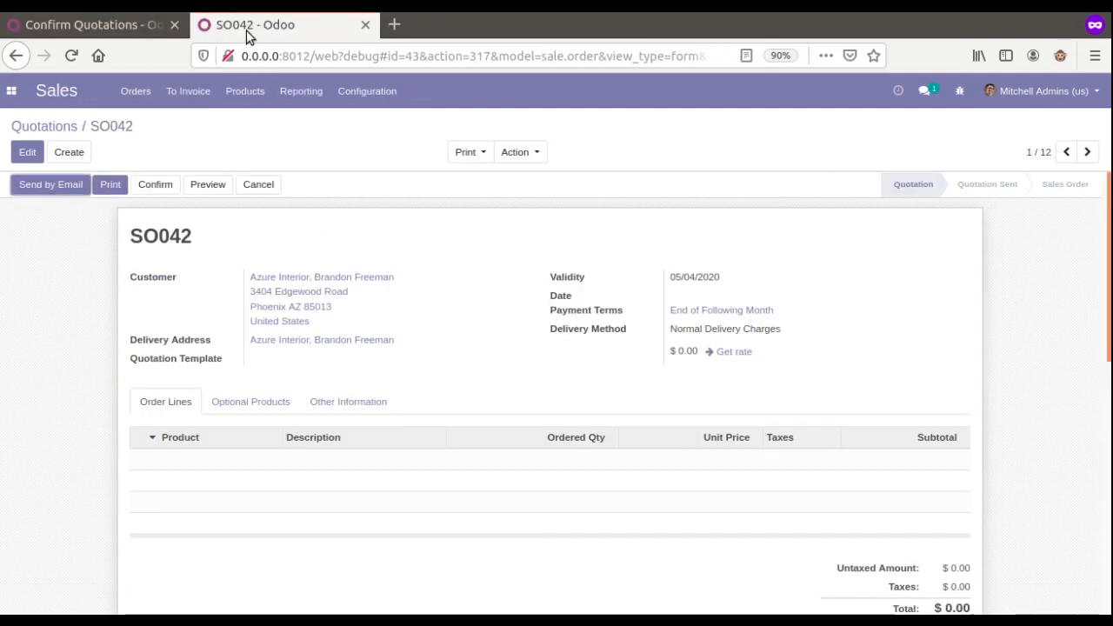
{"action": "left_click", "coordinate": [76, 129]}
{"action": "left_click", "coordinate": [71, 55]}
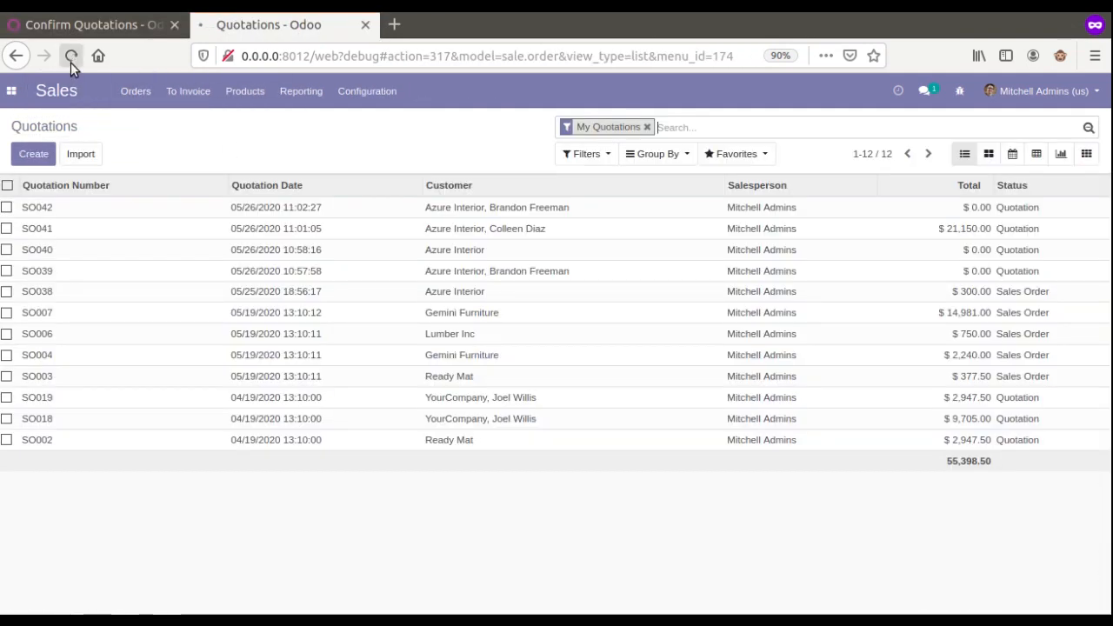
{"action": "left_click", "coordinate": [65, 35]}
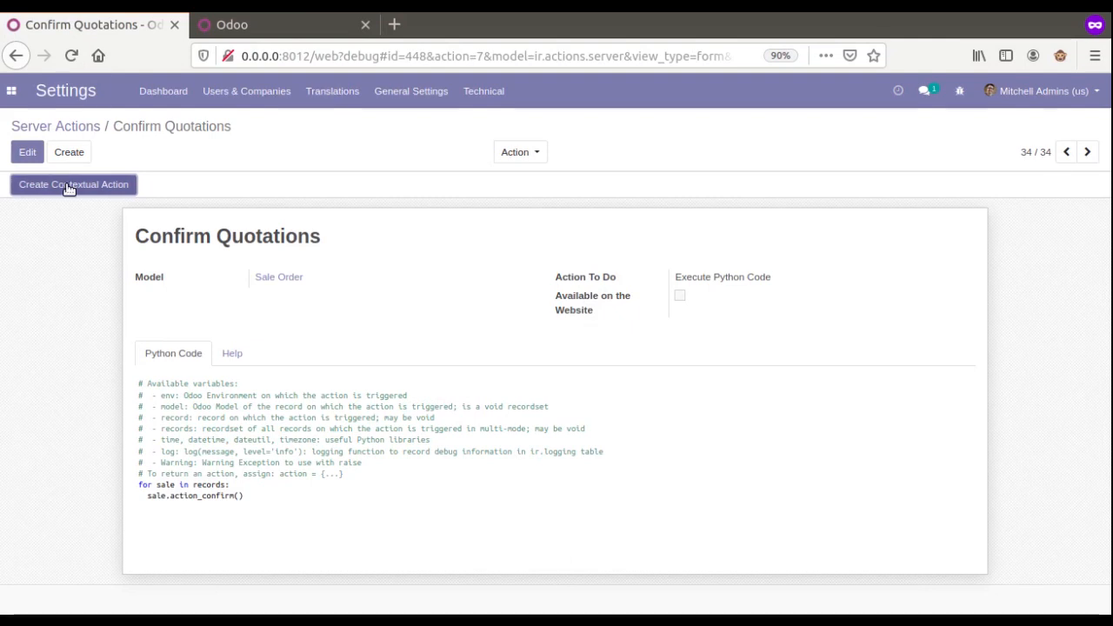
{"action": "left_click", "coordinate": [228, 28]}
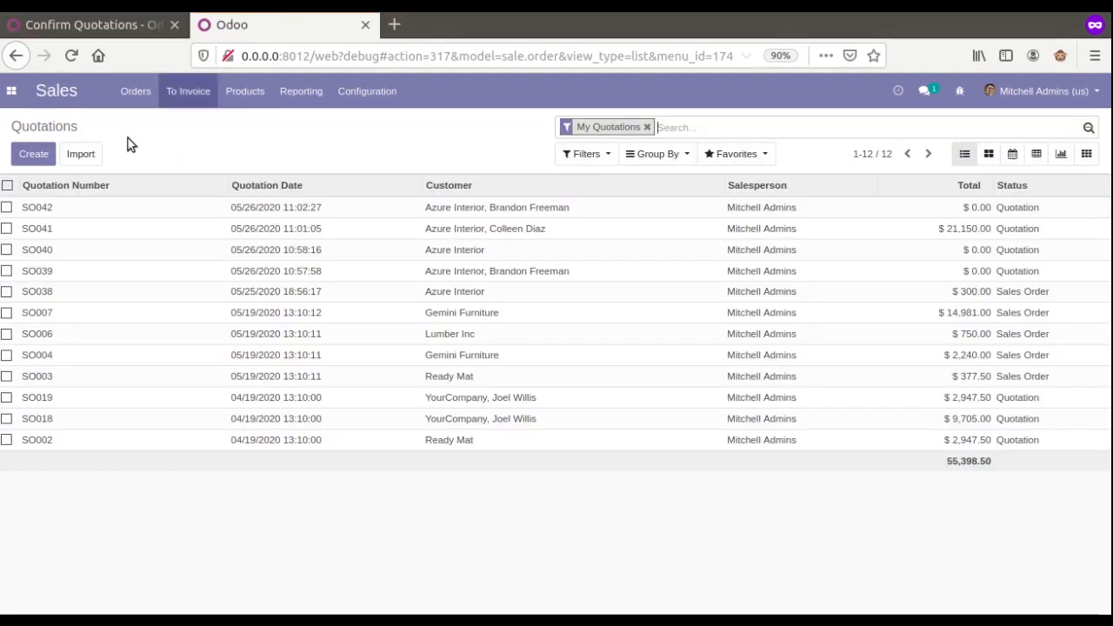
{"action": "left_click", "coordinate": [7, 185]}
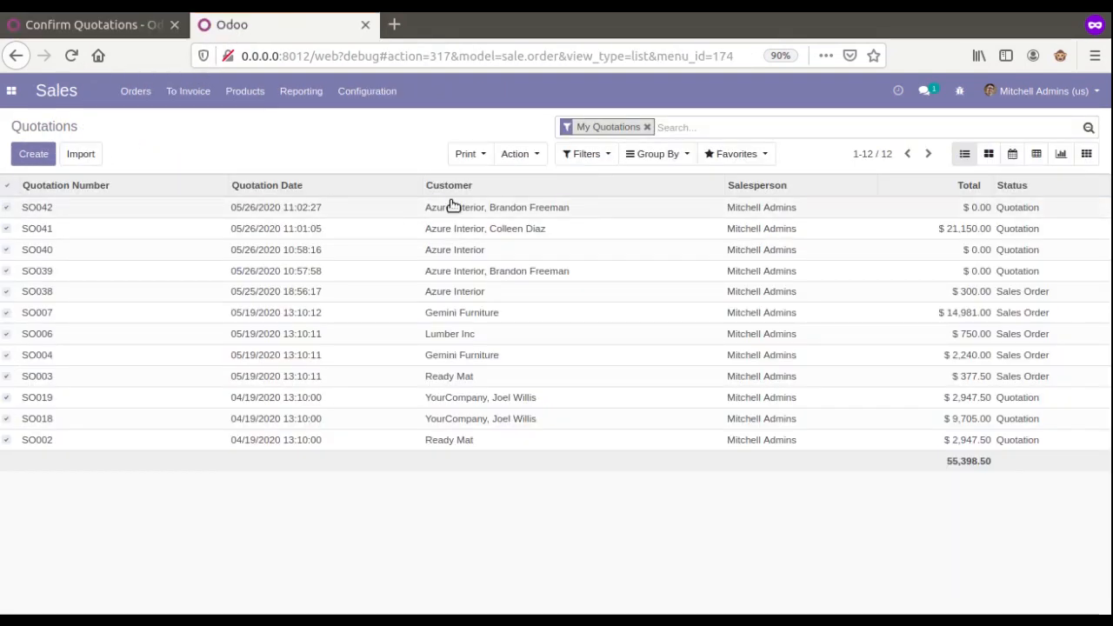
{"action": "left_click", "coordinate": [515, 154]}
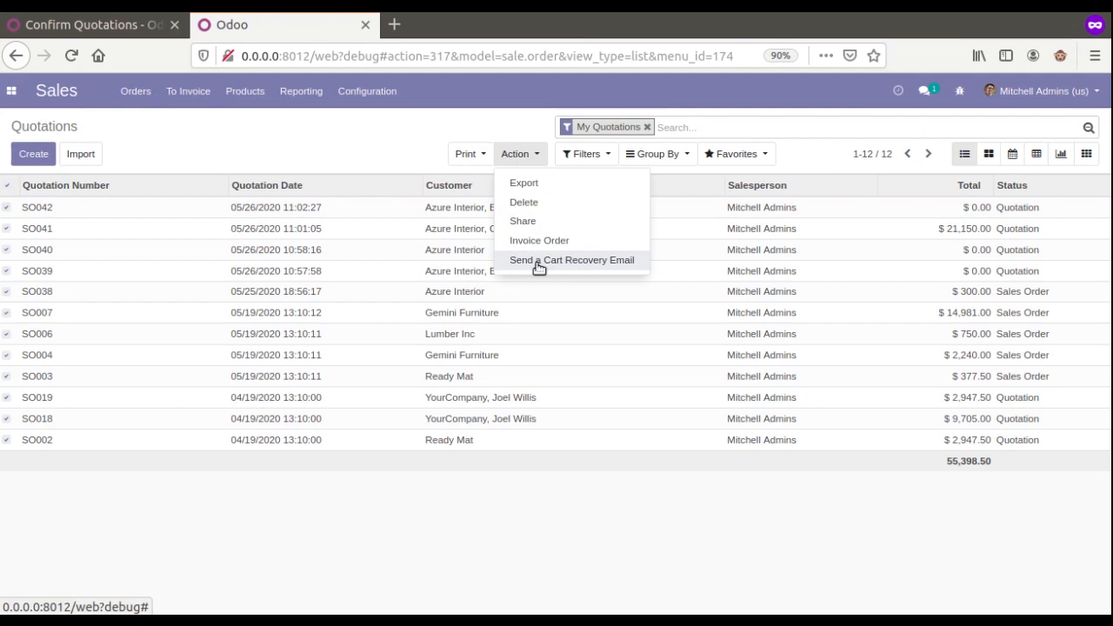
Create the contextual action for the Confirm Quotations server action and reload the quotations list
{"action": "left_click", "coordinate": [111, 24]}
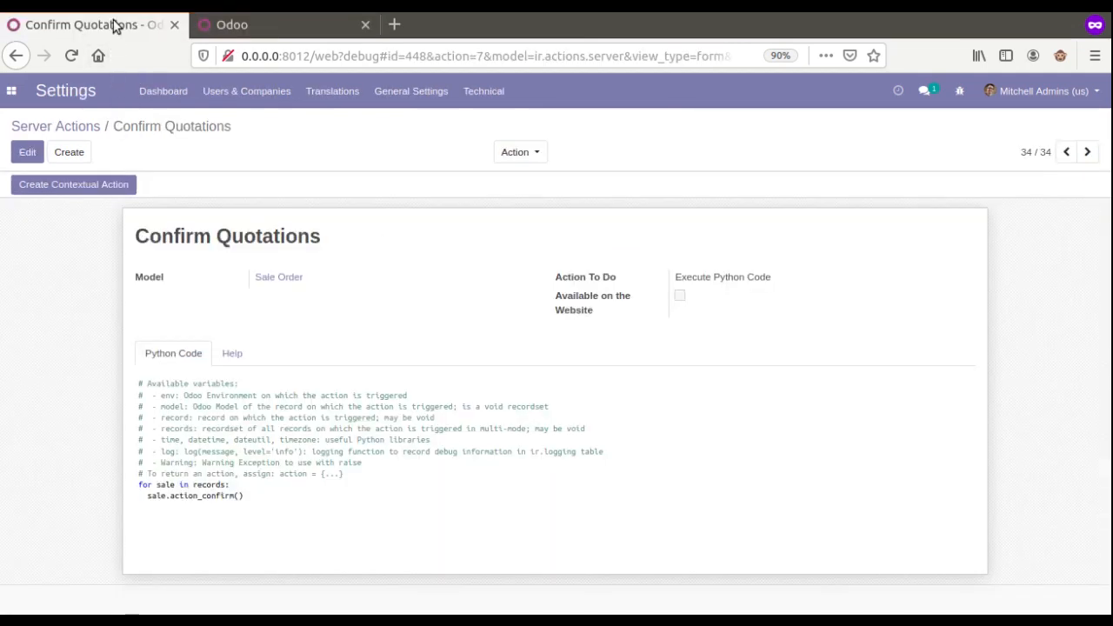
{"action": "left_click", "coordinate": [76, 184]}
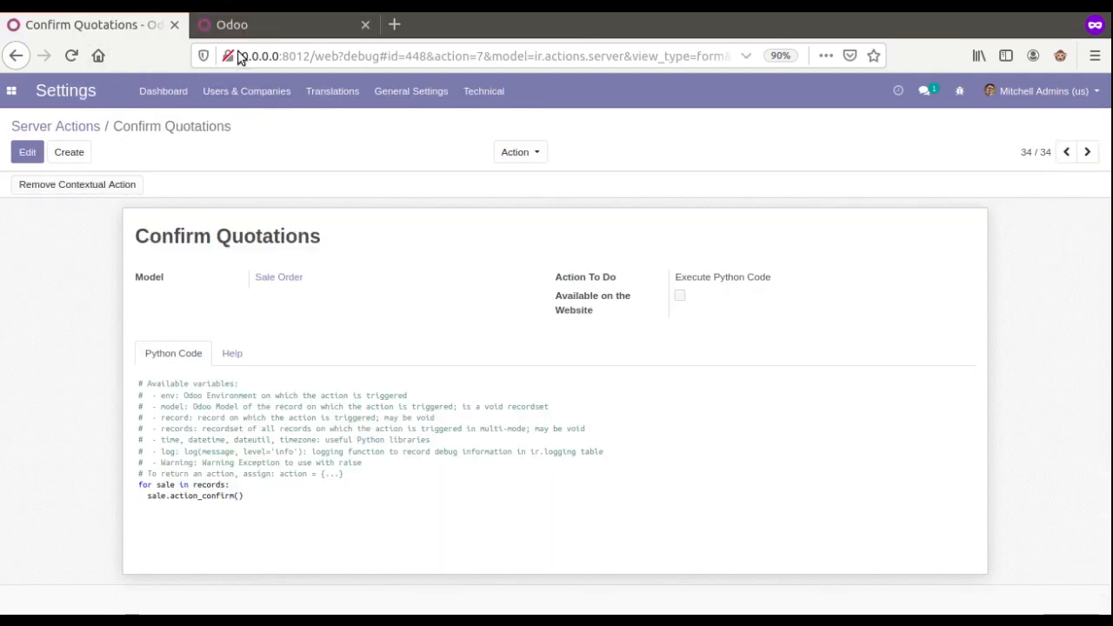
{"action": "left_click", "coordinate": [232, 25]}
{"action": "left_click", "coordinate": [71, 55]}
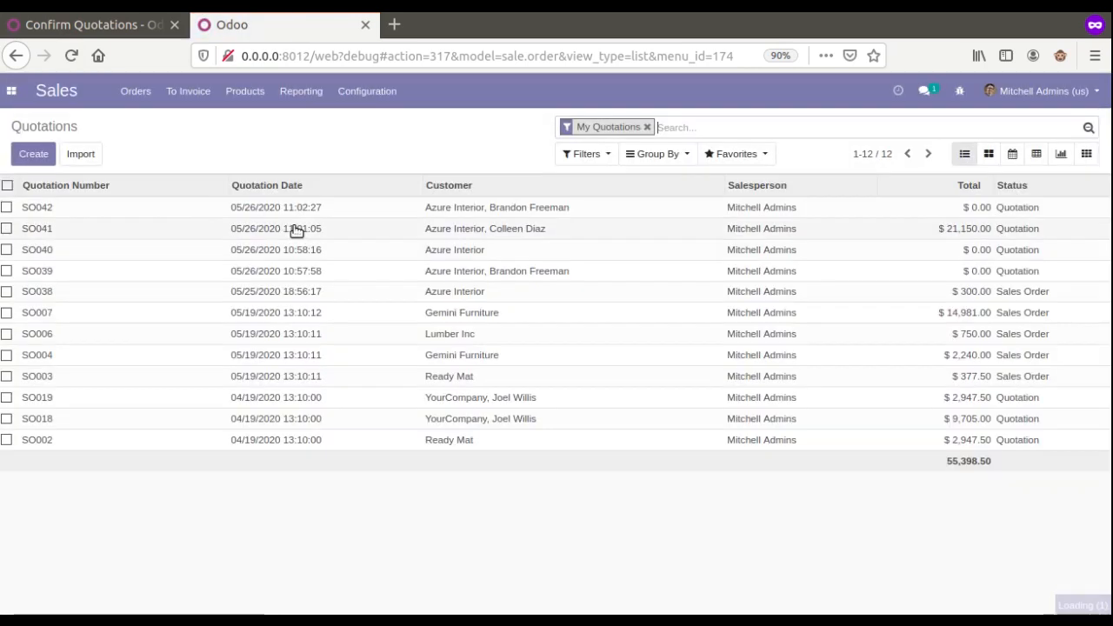
Select all quotations, check whether Confirm Quotations is among the available actions, and return to a fresh list view
{"action": "left_click", "coordinate": [7, 186]}
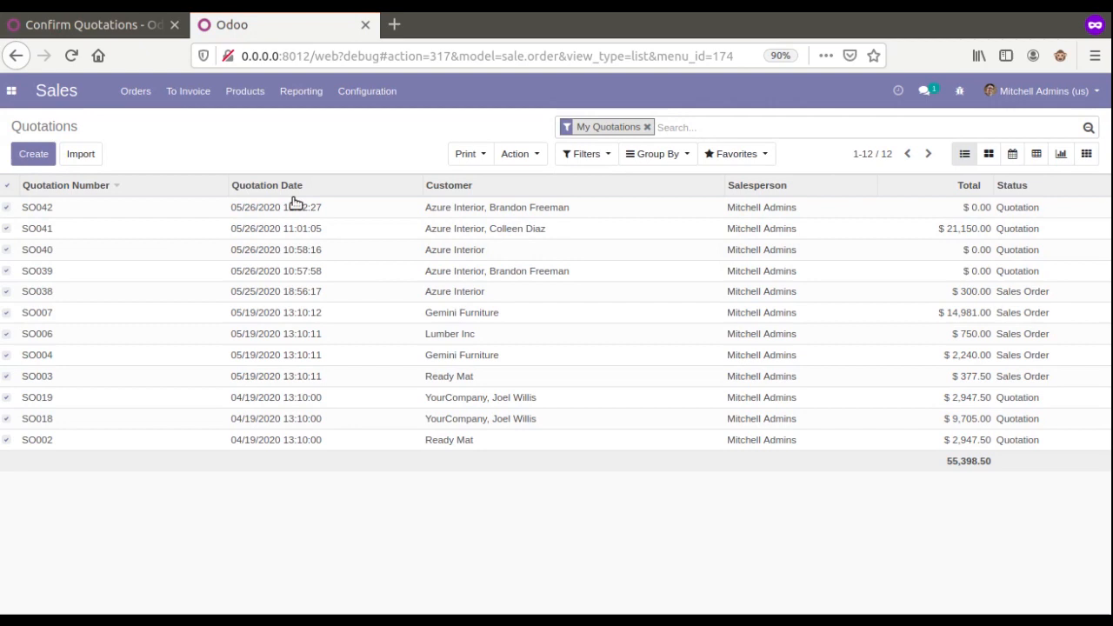
{"action": "left_click", "coordinate": [520, 154]}
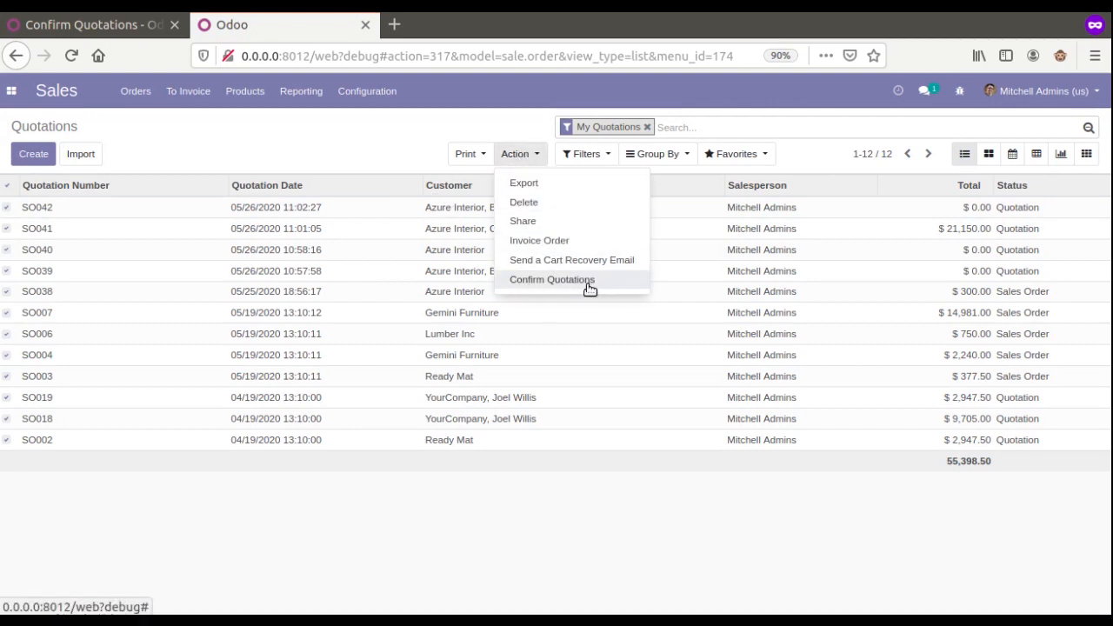
{"action": "left_click", "coordinate": [238, 150]}
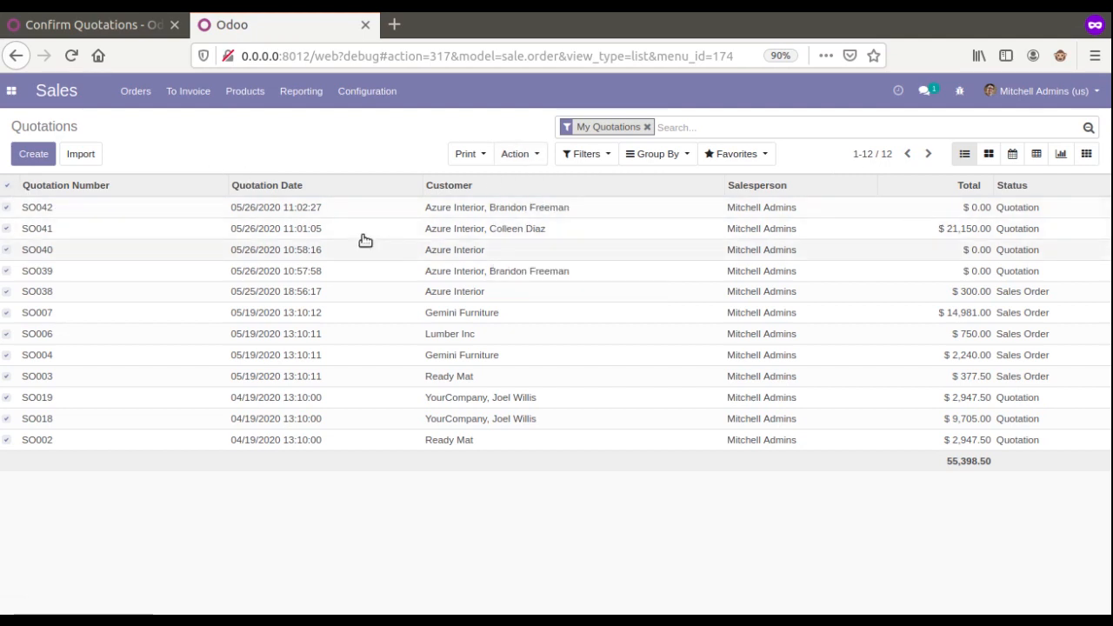
{"action": "left_click", "coordinate": [988, 156]}
{"action": "left_click", "coordinate": [964, 159]}
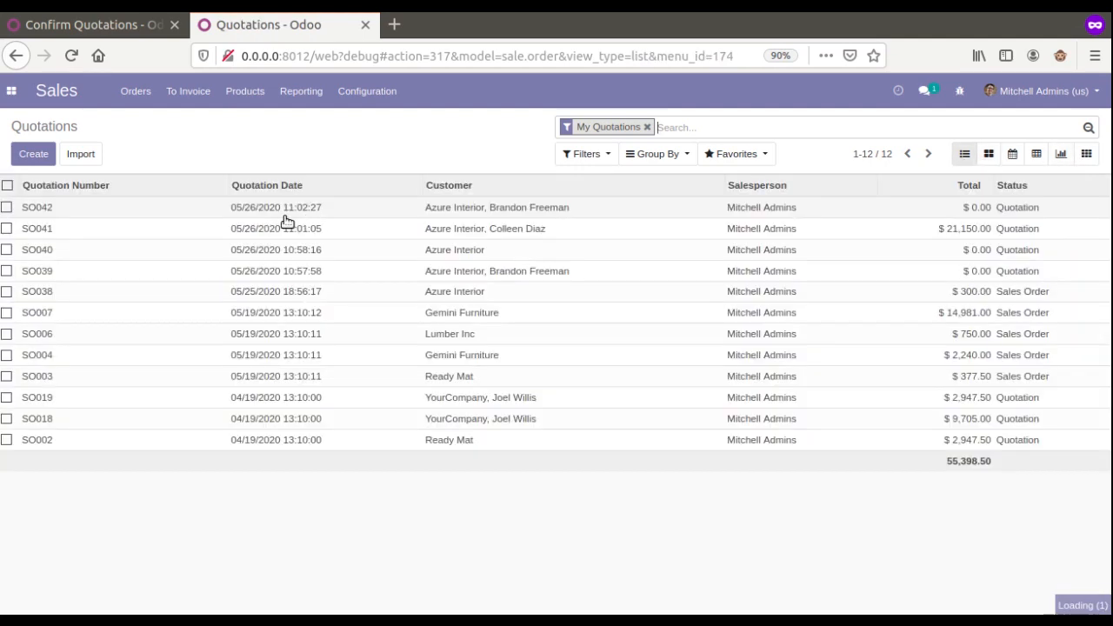
Replace the My Quotations filter with the Quotations filter on the quotations list
{"action": "left_click", "coordinate": [648, 127]}
{"action": "left_click", "coordinate": [598, 155]}
{"action": "left_click", "coordinate": [595, 213]}
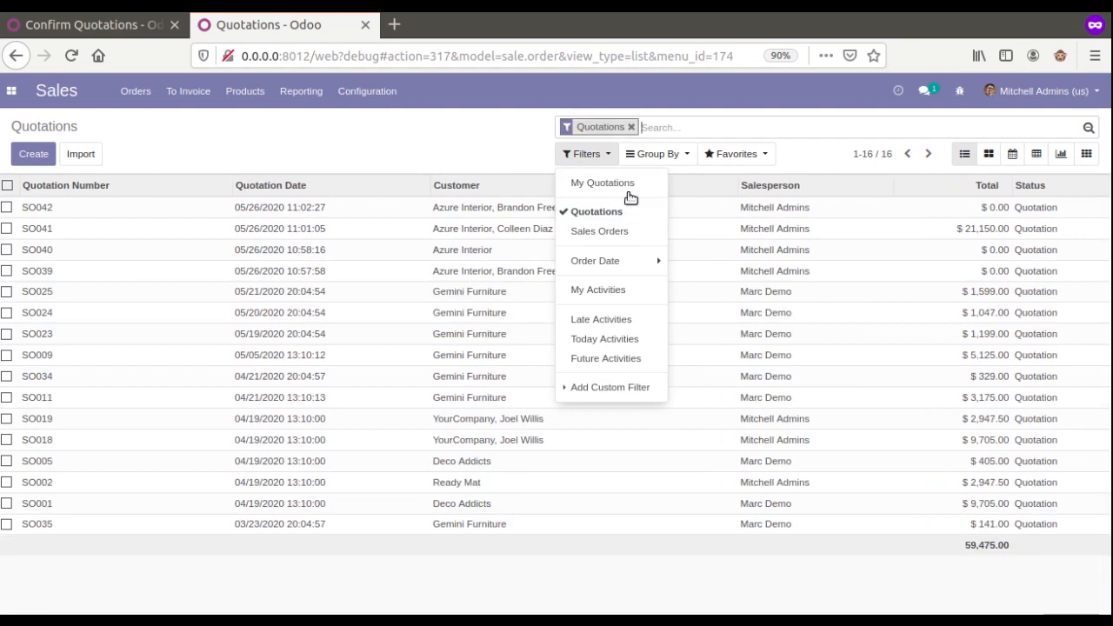
{"action": "left_click", "coordinate": [621, 391]}
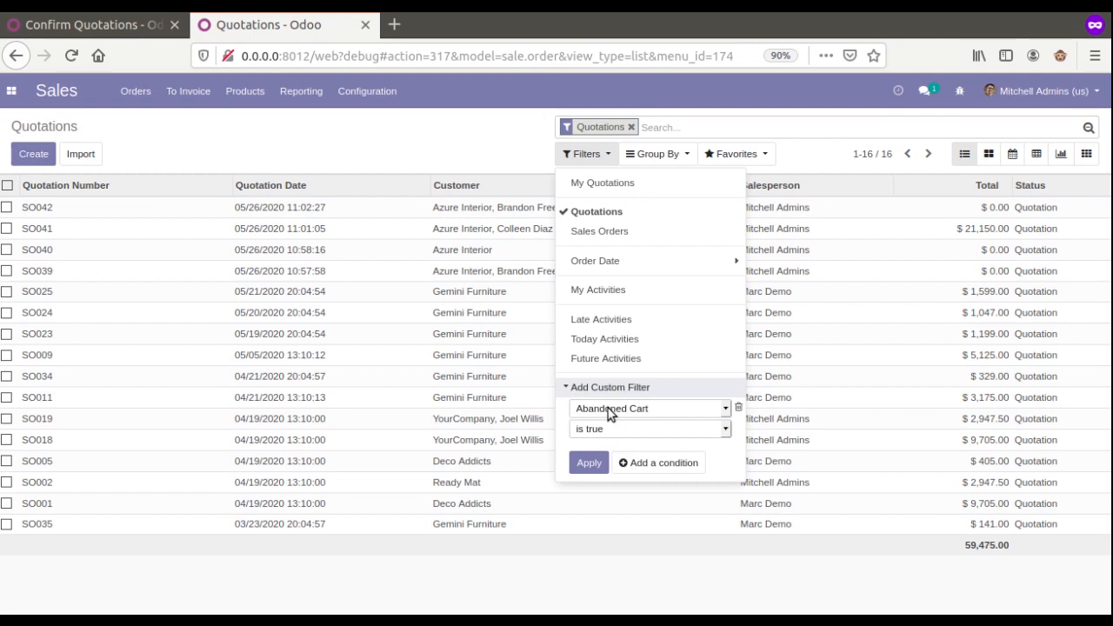
{"action": "left_click", "coordinate": [410, 159]}
Select all the filtered quotations and look for Confirm Quotations among the available actions without running it
{"action": "left_click", "coordinate": [7, 185]}
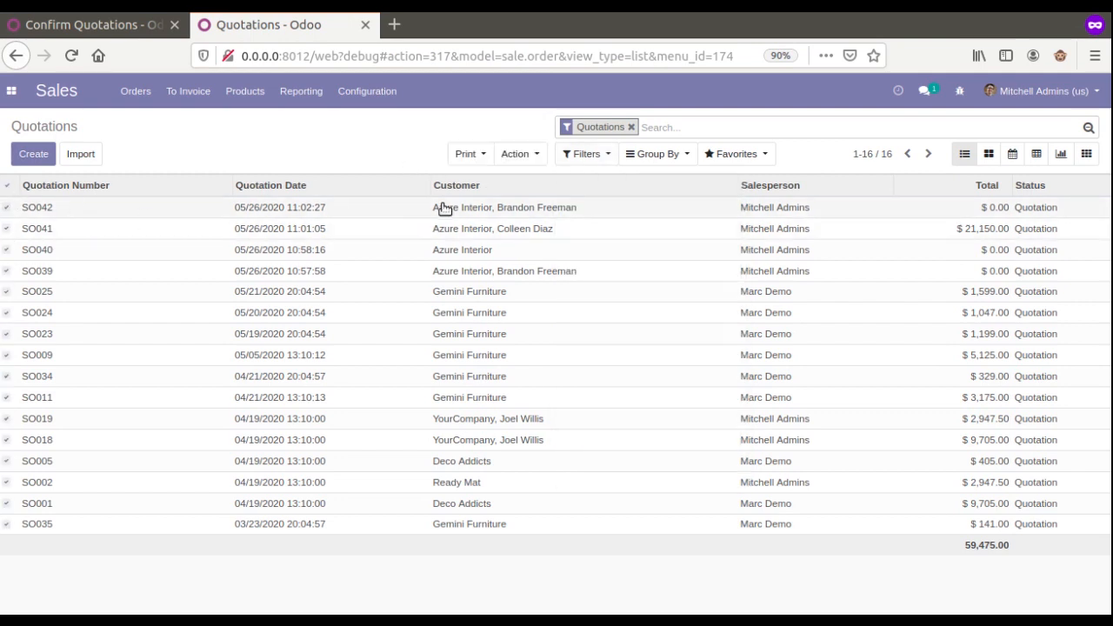
{"action": "left_click", "coordinate": [517, 154]}
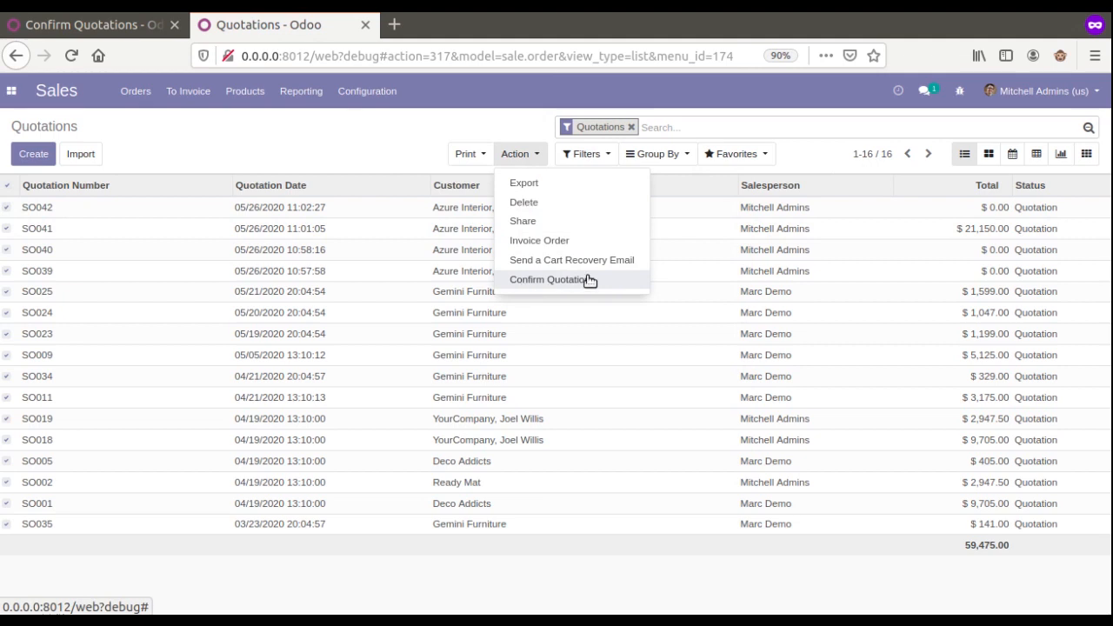
{"action": "left_click", "coordinate": [372, 150]}
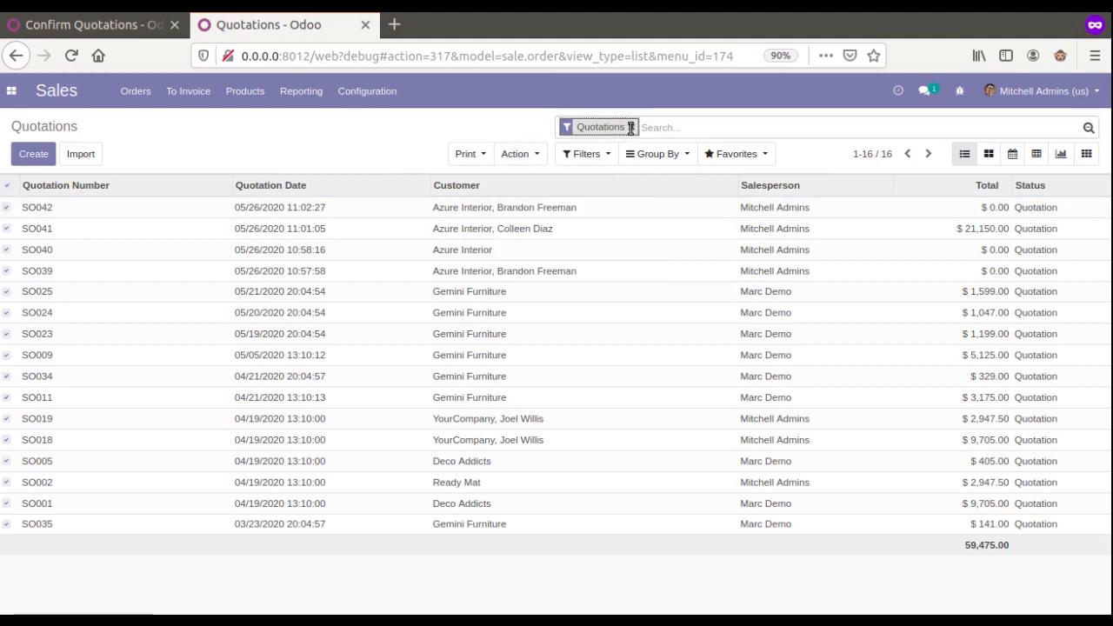
Reapply the Quotations filter, select every listed quotation and run the Confirm Quotations action on them
{"action": "left_click", "coordinate": [631, 127]}
{"action": "left_click", "coordinate": [586, 154]}
{"action": "left_click", "coordinate": [597, 211]}
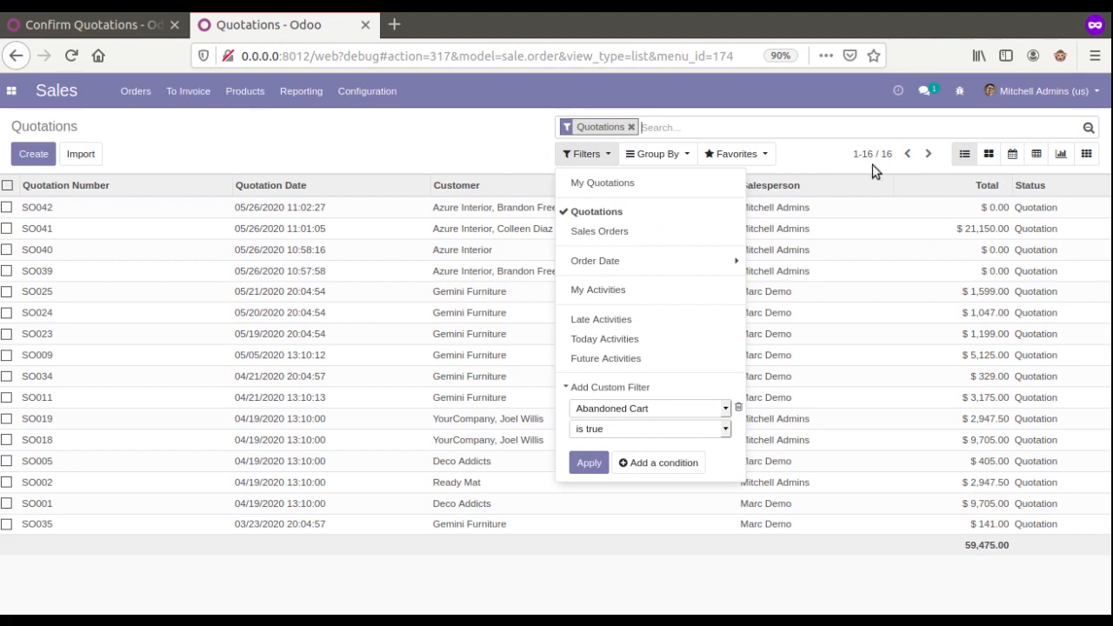
{"action": "left_click", "coordinate": [11, 193]}
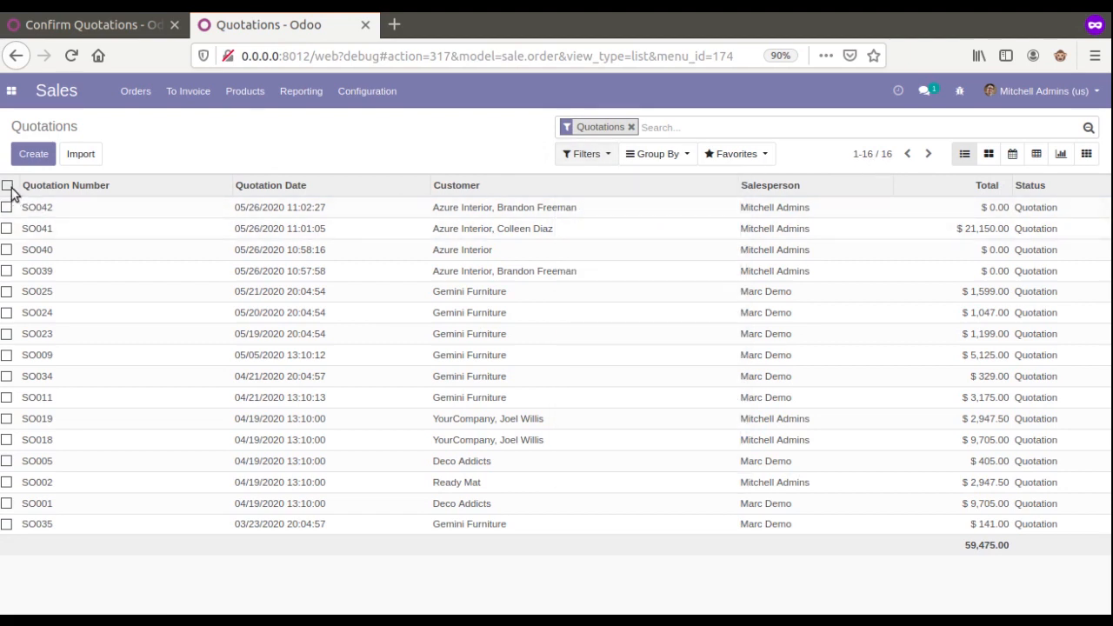
{"action": "left_click", "coordinate": [8, 187]}
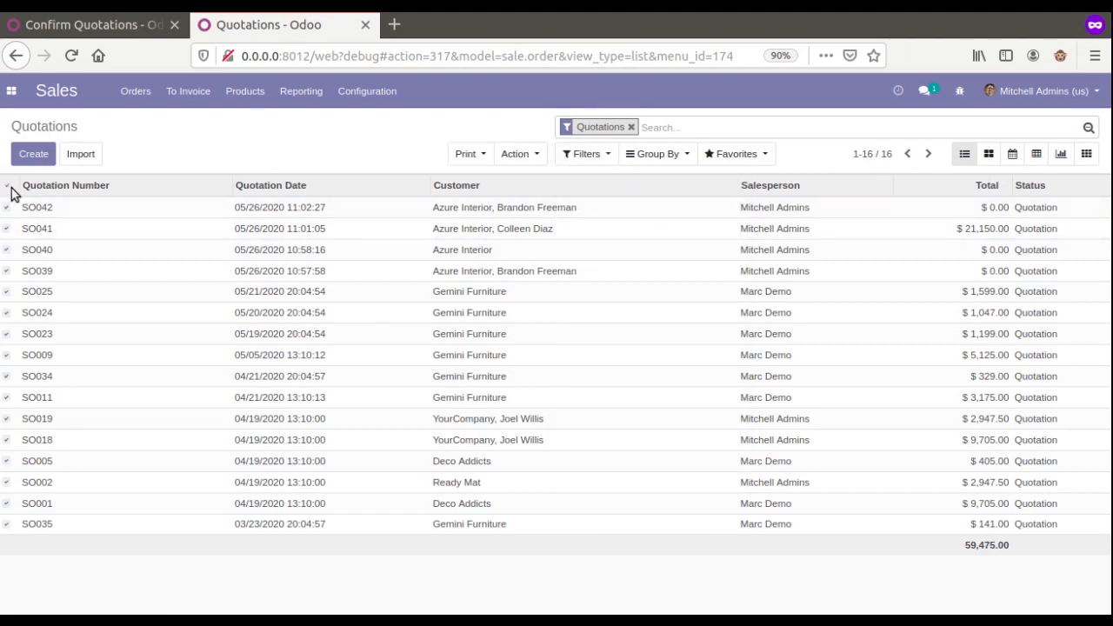
{"action": "left_click", "coordinate": [519, 154]}
{"action": "left_click", "coordinate": [535, 286]}
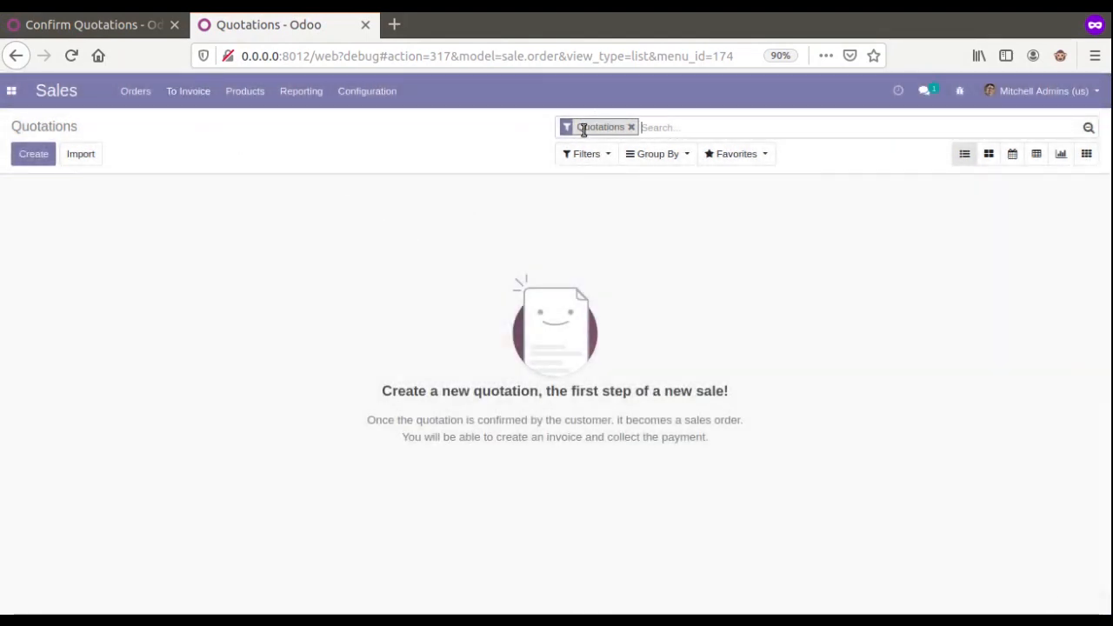
Remove the Quotations filter and check the status of all orders in the list
{"action": "left_click", "coordinate": [632, 127]}
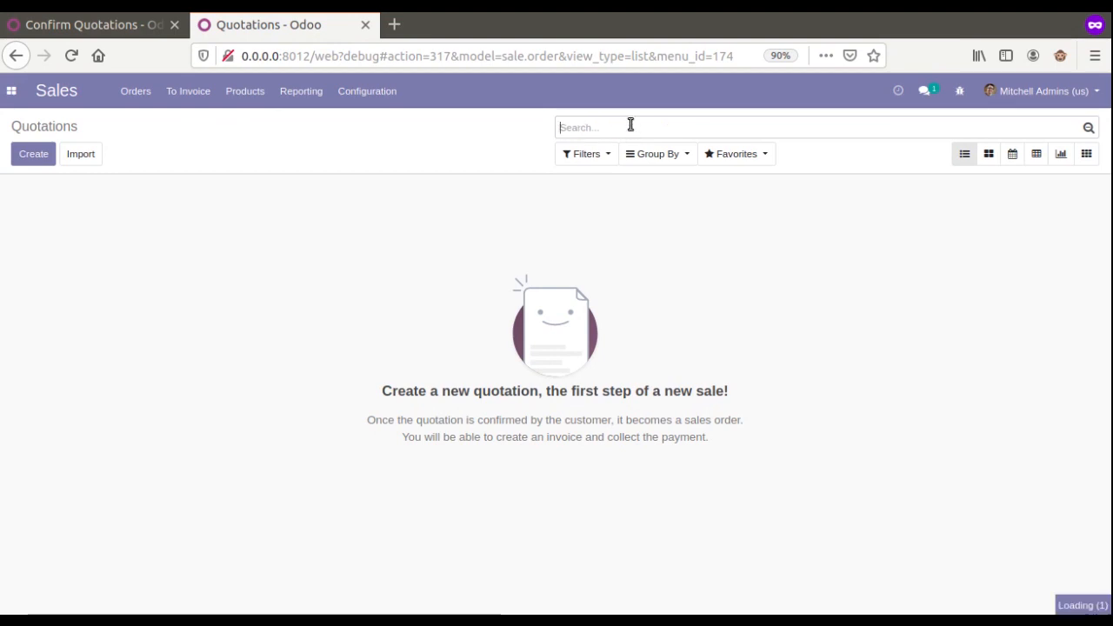
{"action": "scroll", "coordinate": [1061, 252], "scroll_direction": "down", "scroll_amount": 5}
{"action": "scroll", "coordinate": [1064, 256], "scroll_direction": "up", "scroll_amount": 5}
{"action": "scroll", "coordinate": [1067, 213], "scroll_direction": "up", "scroll_amount": 1}
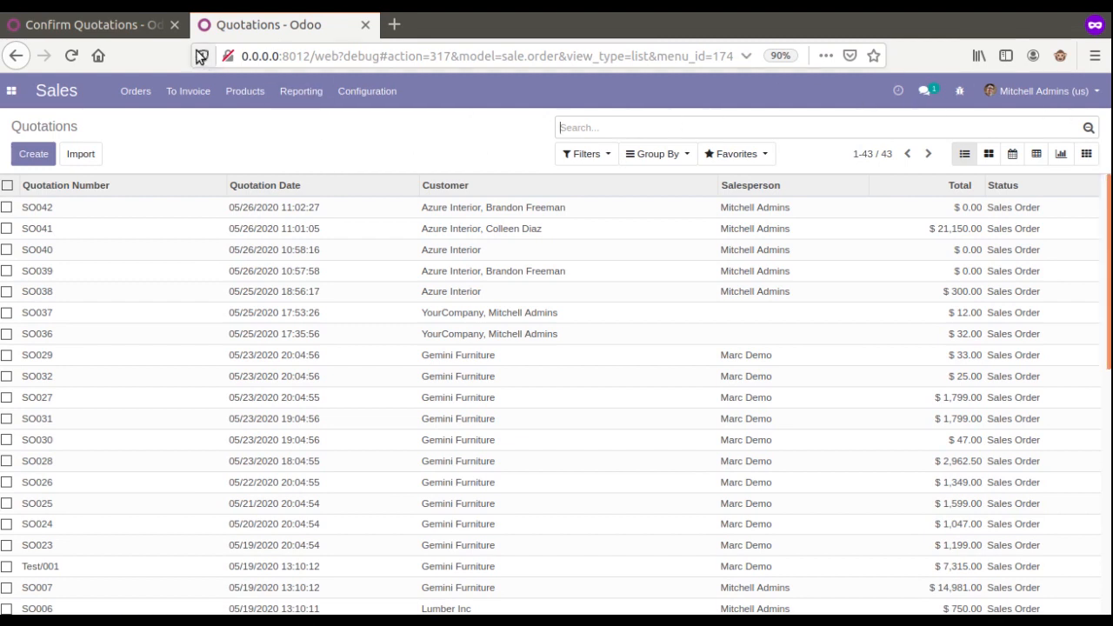
Review the Confirm Quotations server action's settings in edit mode, save it without changes and return to the Server Actions list
{"action": "left_click", "coordinate": [136, 29]}
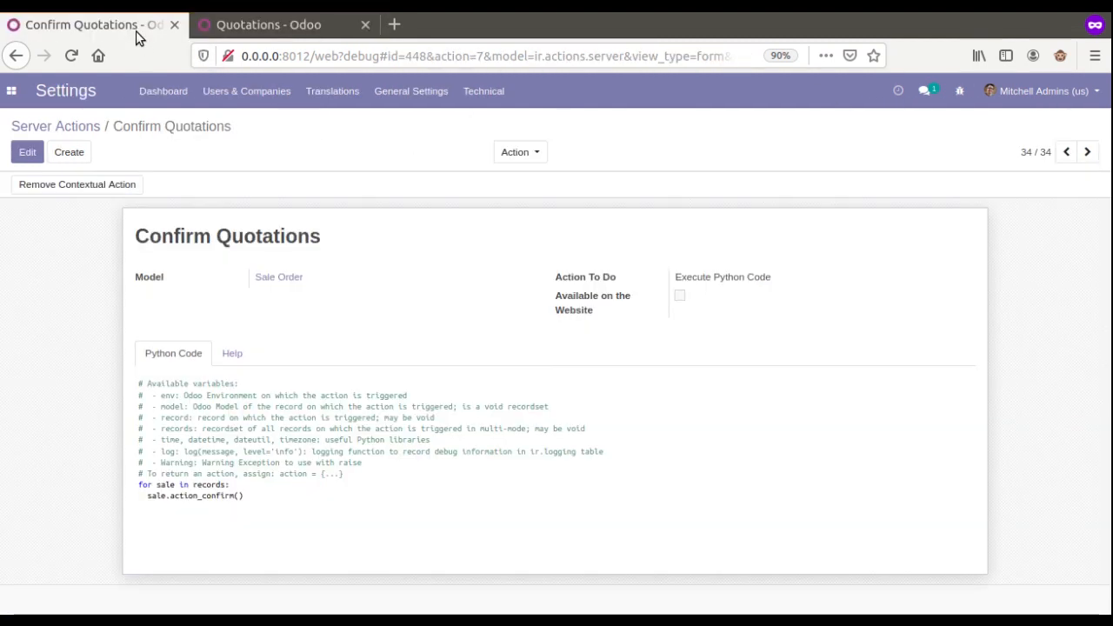
{"action": "left_click", "coordinate": [27, 152]}
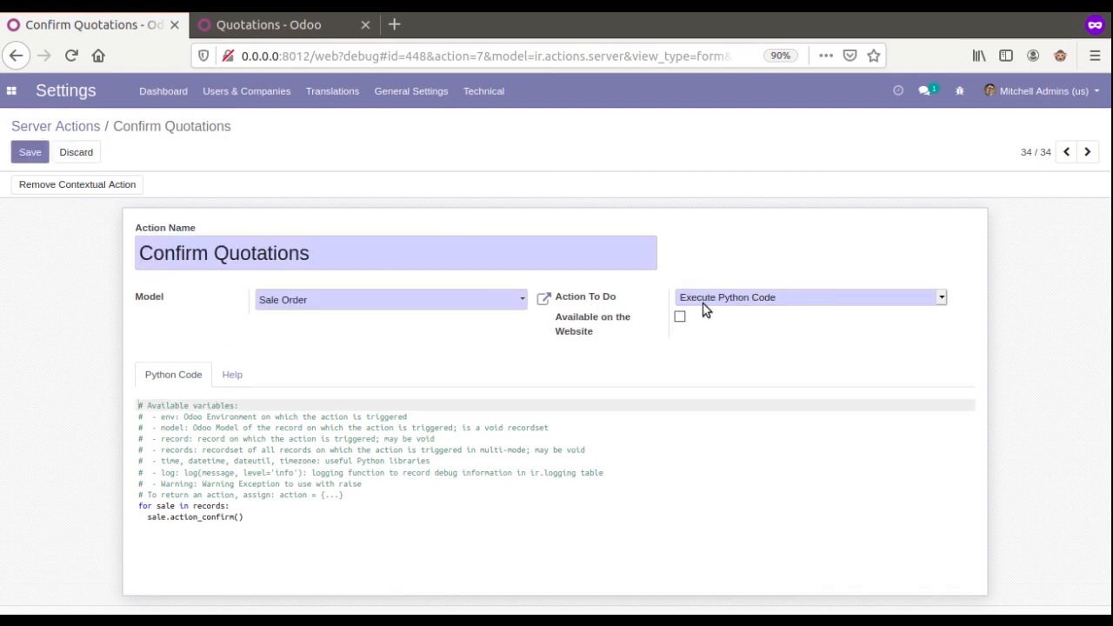
{"action": "left_click", "coordinate": [30, 150]}
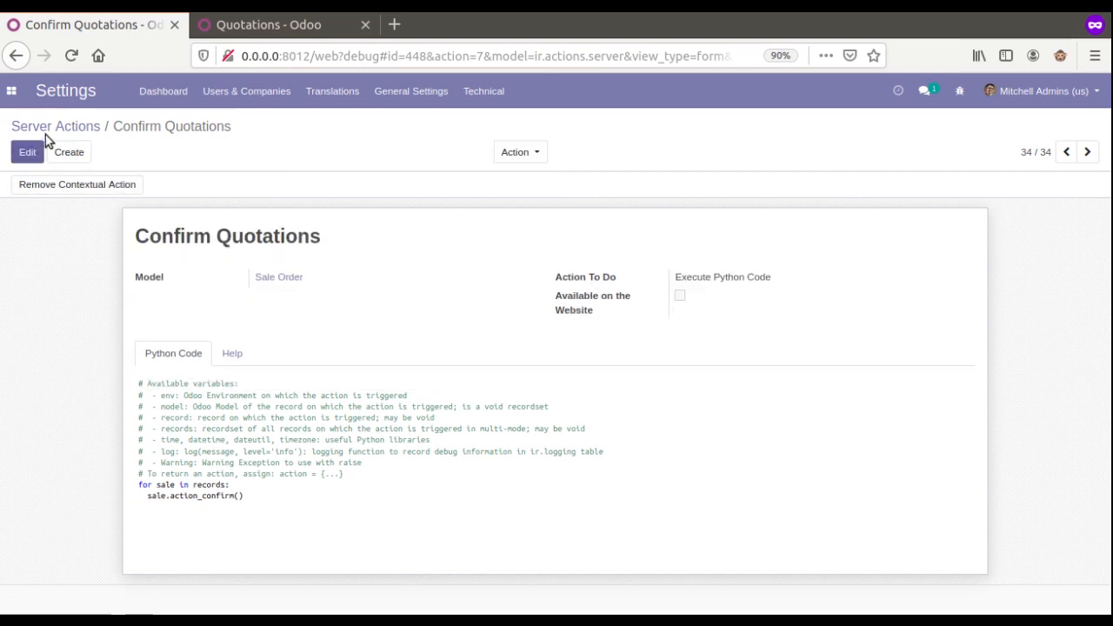
{"action": "left_click", "coordinate": [50, 128]}
Open the Sales customers, view the first customer's Sales & Purchases settings in edit mode, and return to the customer overview
{"action": "left_click", "coordinate": [228, 26]}
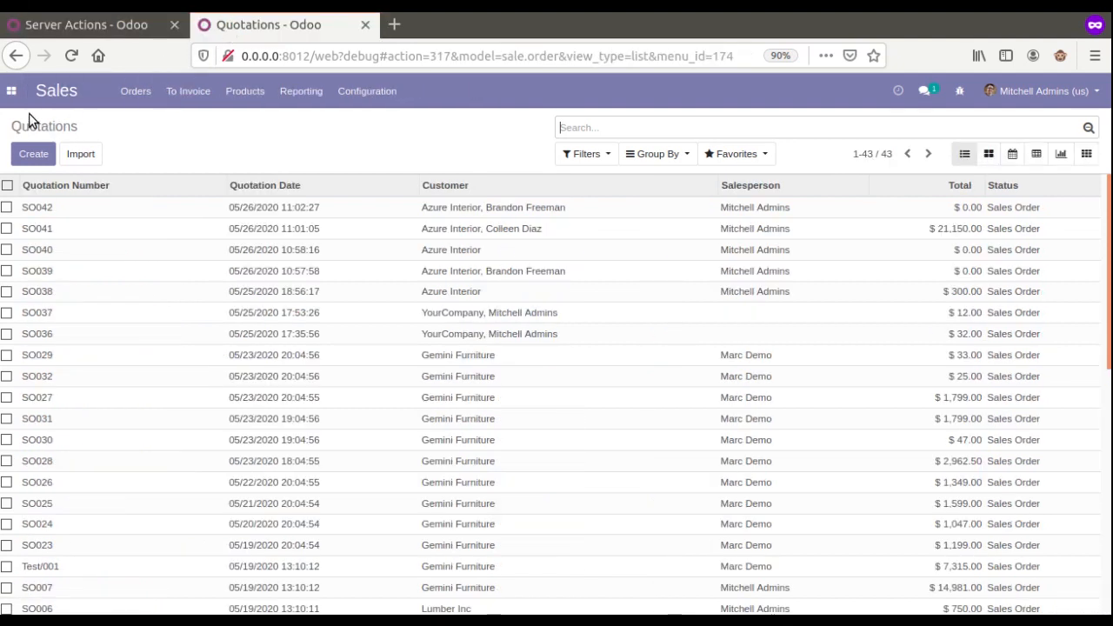
{"action": "left_click", "coordinate": [136, 90]}
{"action": "left_click", "coordinate": [143, 184]}
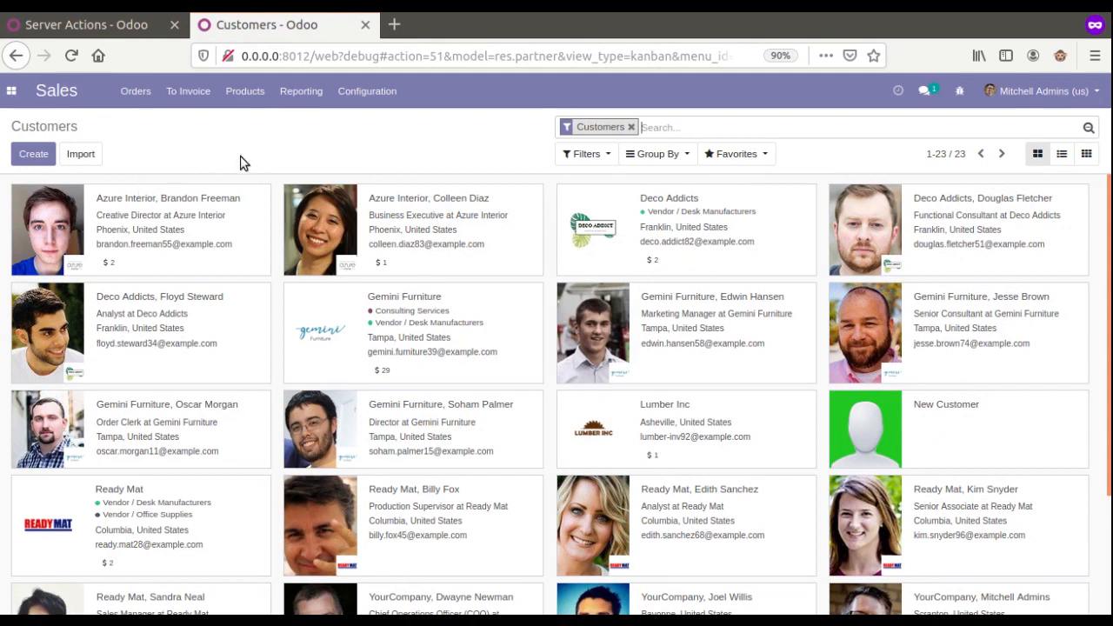
{"action": "left_click", "coordinate": [225, 213]}
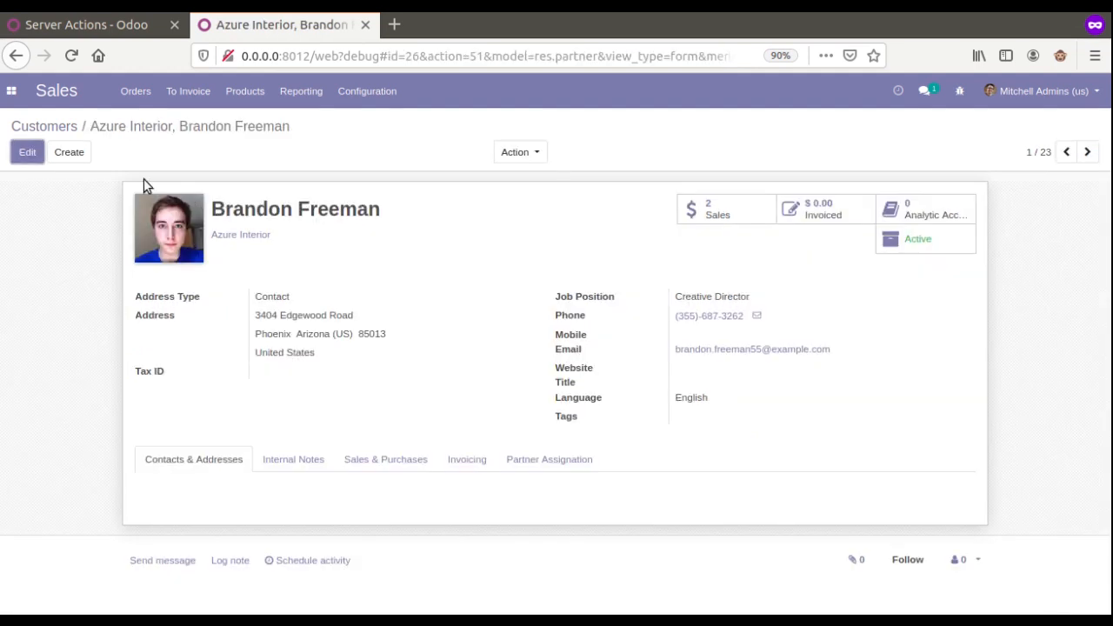
{"action": "left_click", "coordinate": [26, 152]}
{"action": "left_click", "coordinate": [370, 508]}
{"action": "scroll", "coordinate": [248, 487], "scroll_direction": "down", "scroll_amount": 3}
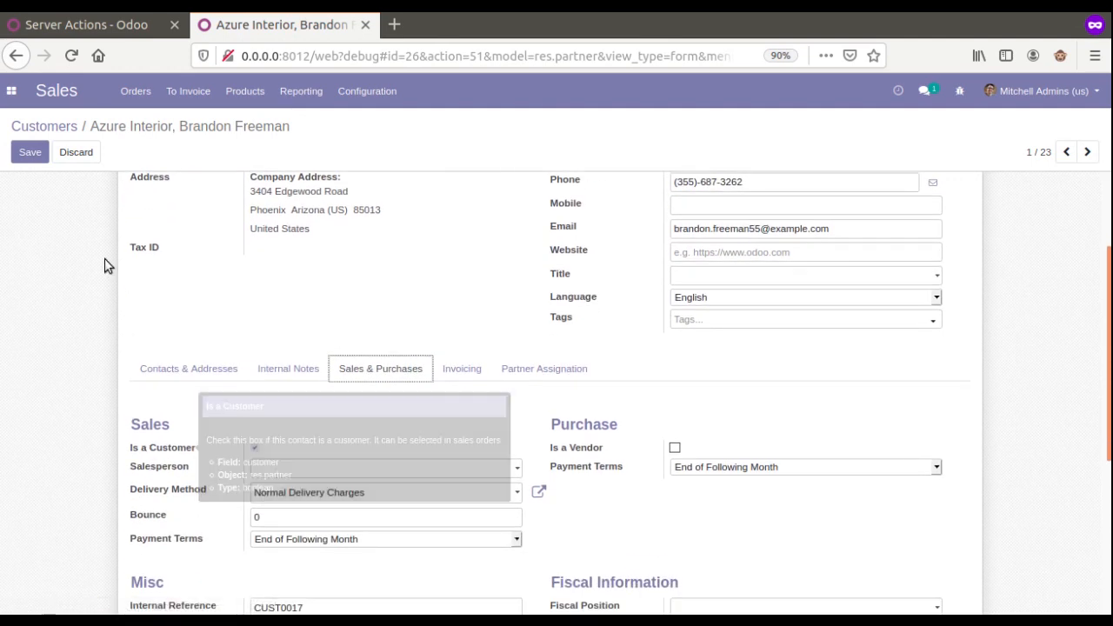
{"action": "left_click", "coordinate": [62, 130]}
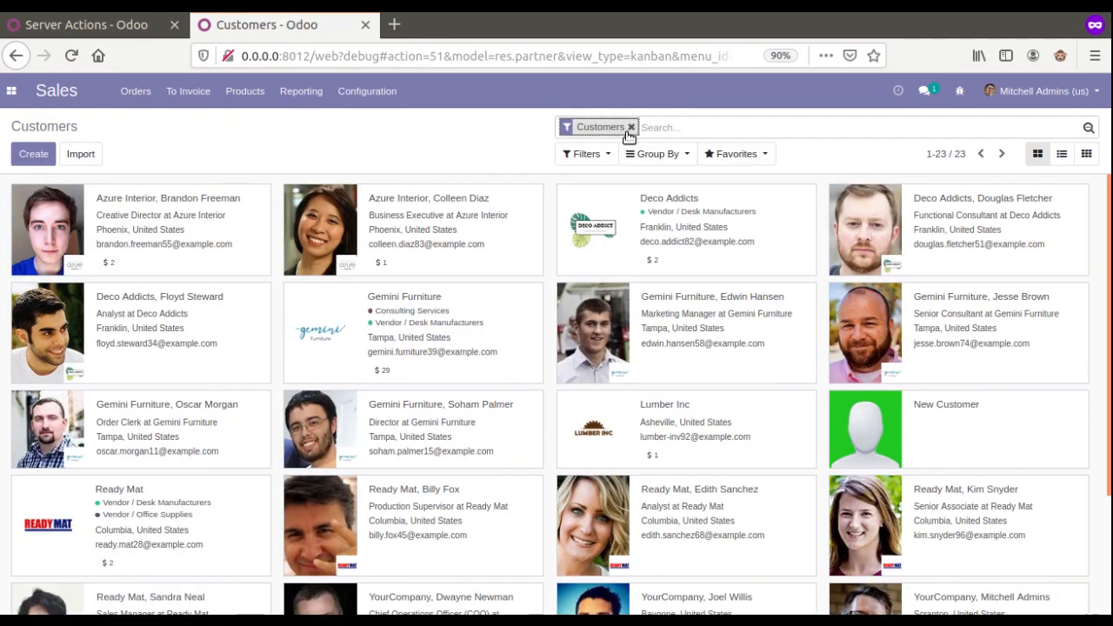
Remove the Customers filter to look through all contacts, and reapply the Customers filter
{"action": "left_click", "coordinate": [630, 129]}
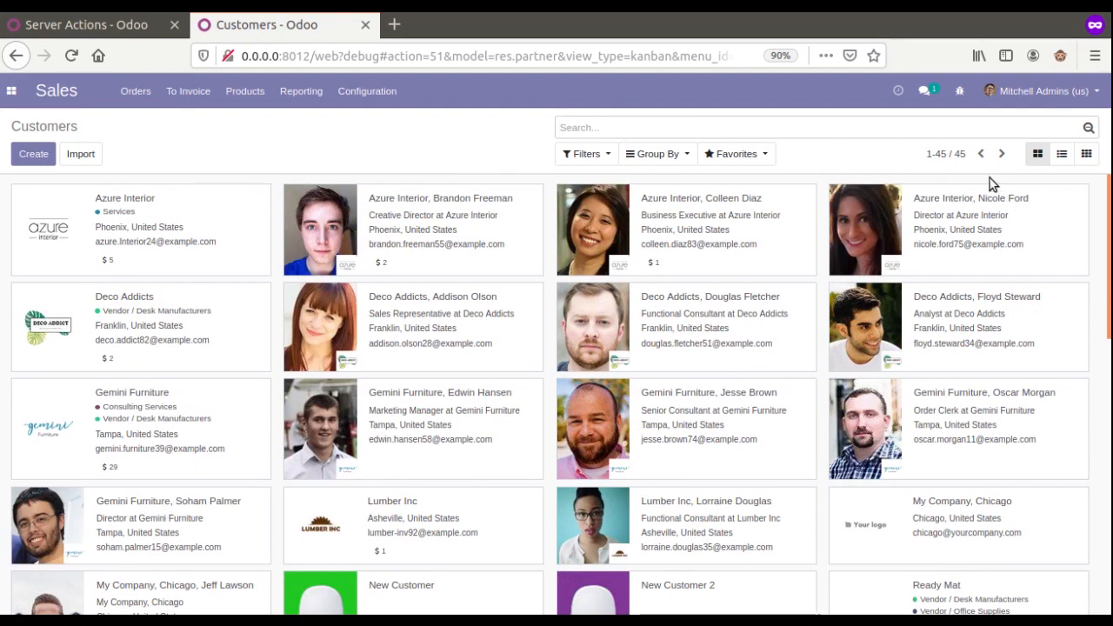
{"action": "scroll", "coordinate": [1110, 305], "scroll_direction": "down", "scroll_amount": 1}
{"action": "left_click_drag", "start_coordinate": [1111, 305], "coordinate": [1111, 280]}
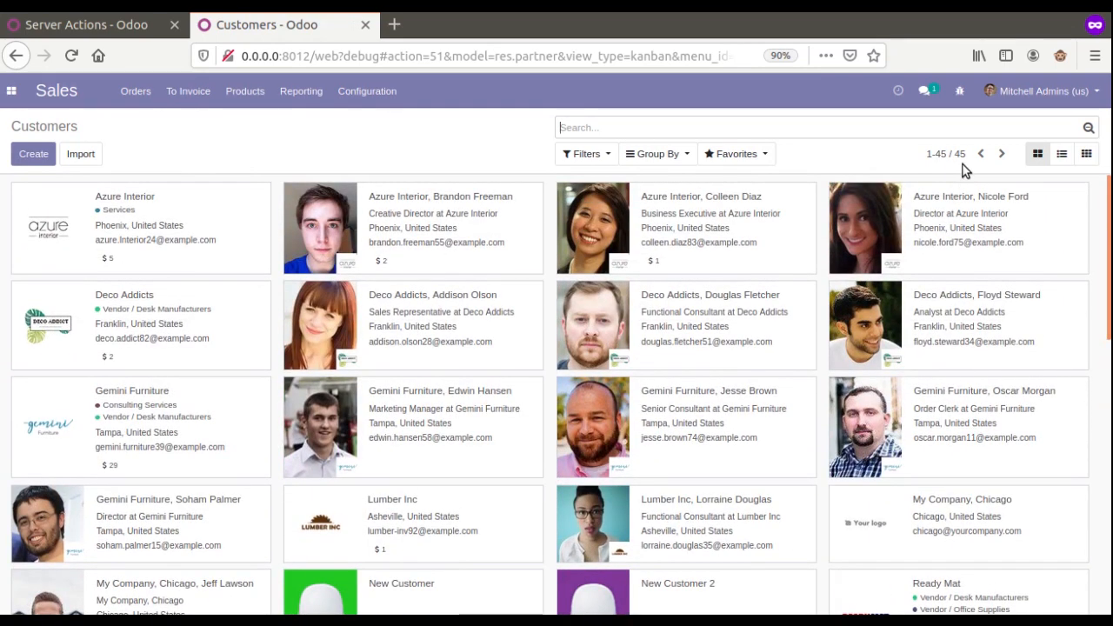
{"action": "left_click", "coordinate": [574, 157]}
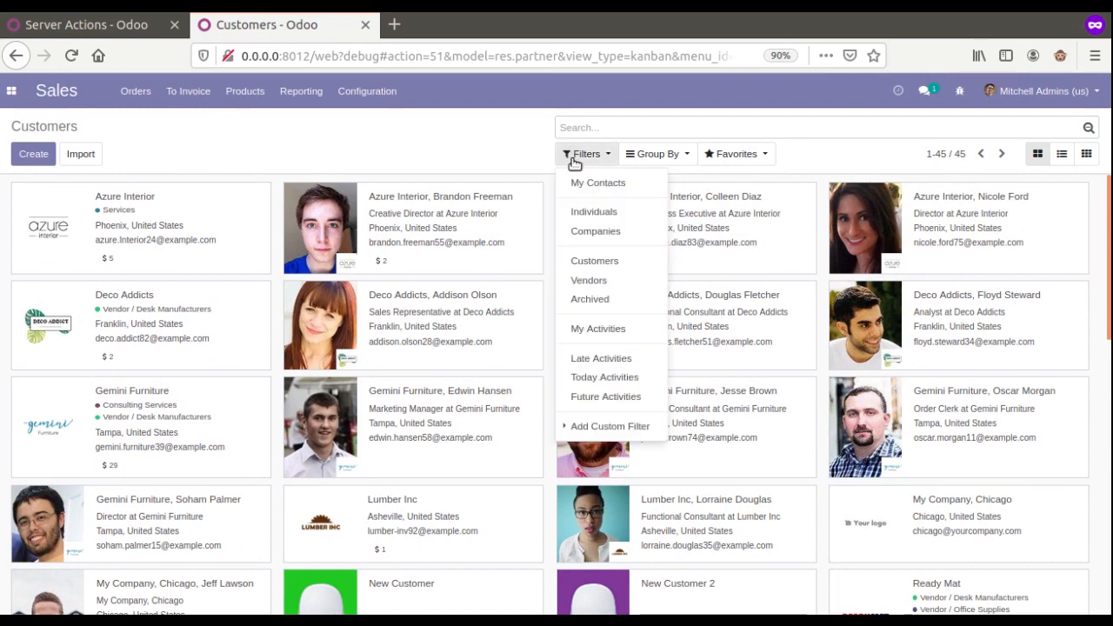
{"action": "left_click", "coordinate": [595, 260]}
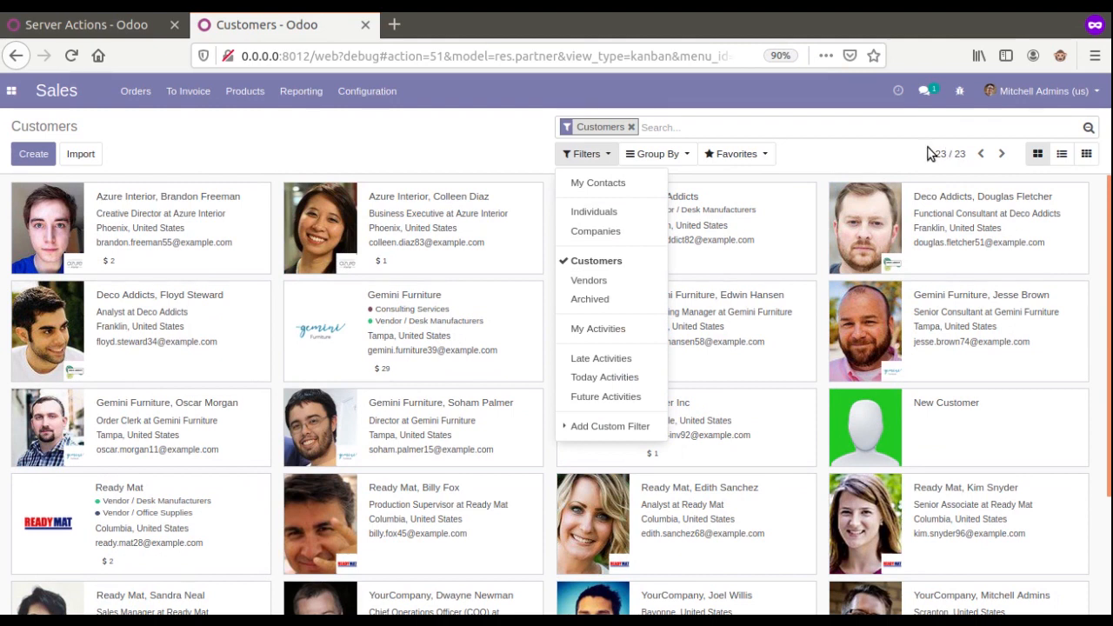
Check the first customer's Is a Customer setting in edit mode, save, go to the next record and return to the customer overview
{"action": "left_click", "coordinate": [226, 233]}
{"action": "left_click", "coordinate": [27, 152]}
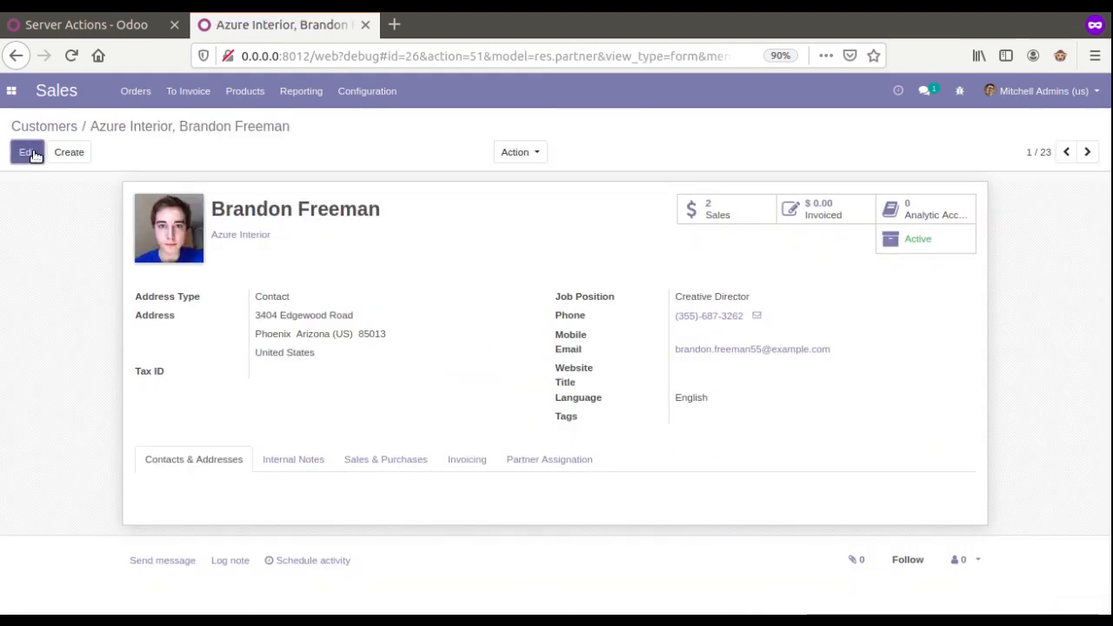
{"action": "left_click", "coordinate": [383, 515]}
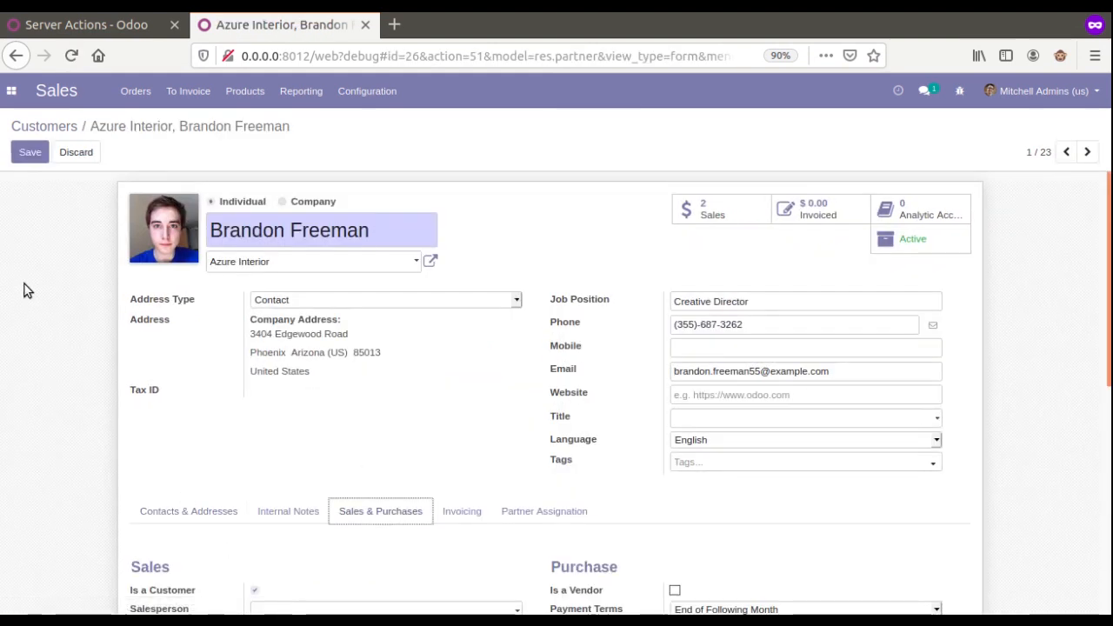
{"action": "left_click", "coordinate": [31, 153]}
{"action": "left_click", "coordinate": [1081, 154]}
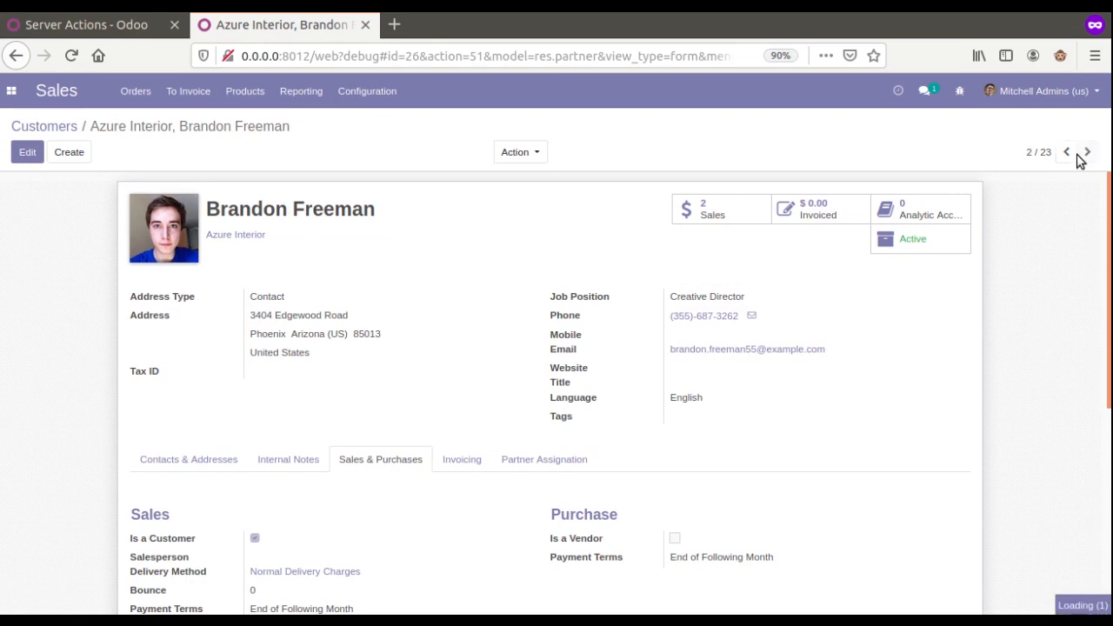
{"action": "left_click", "coordinate": [69, 126]}
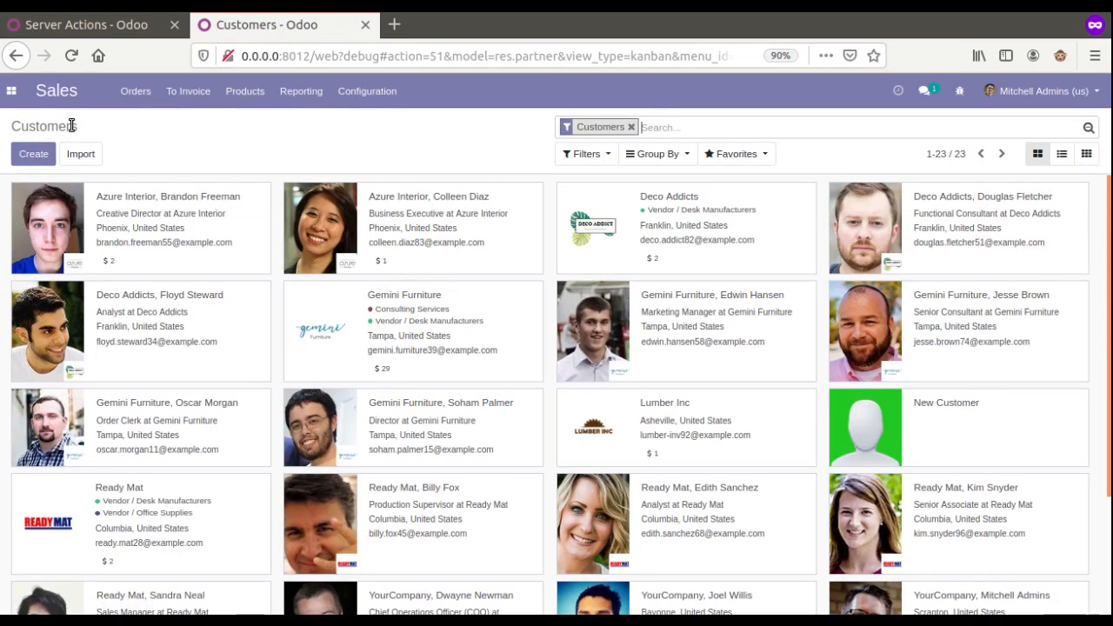
Show the filtered customers as a list, select them all and view the available actions
{"action": "scroll", "coordinate": [1110, 458], "scroll_direction": "down", "scroll_amount": 3}
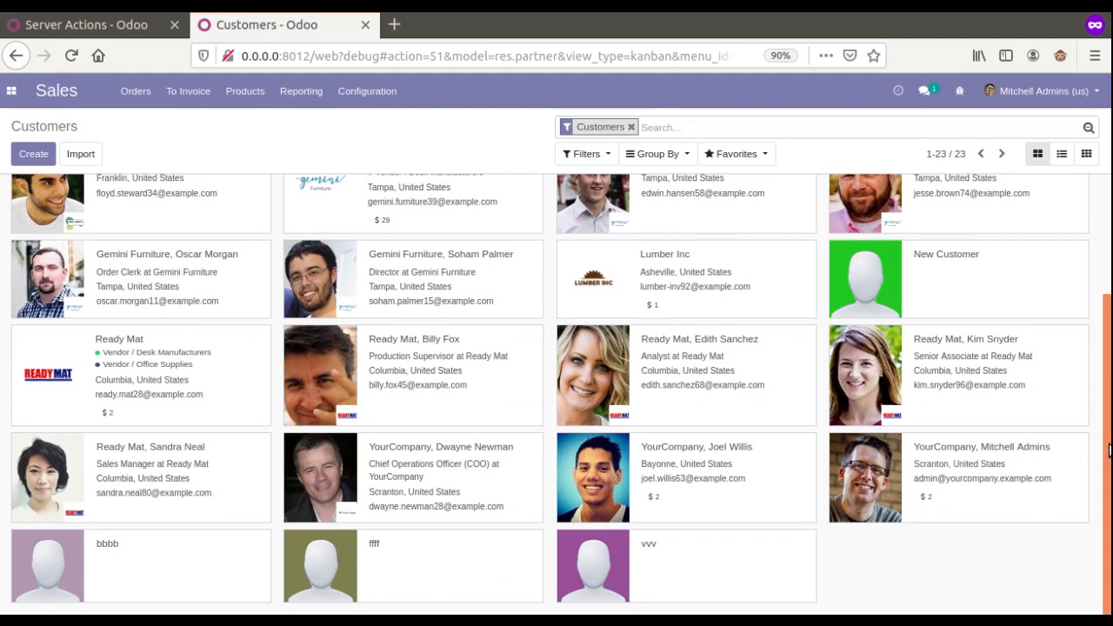
{"action": "scroll", "coordinate": [1110, 450], "scroll_direction": "up", "scroll_amount": 5}
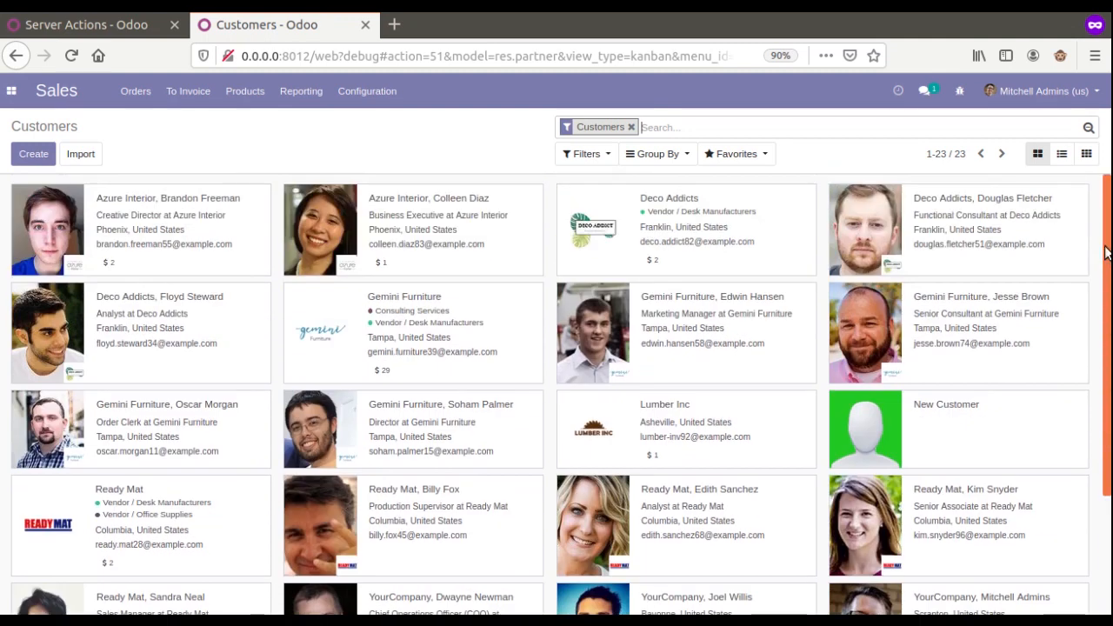
{"action": "left_click", "coordinate": [1062, 154]}
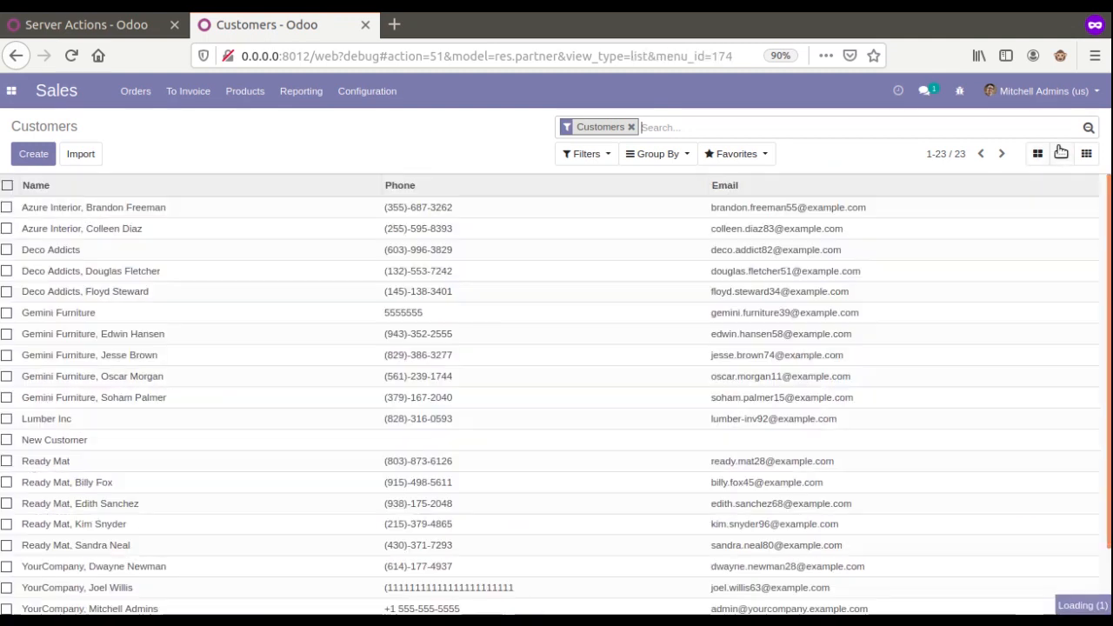
{"action": "left_click", "coordinate": [7, 185]}
{"action": "left_click", "coordinate": [509, 155]}
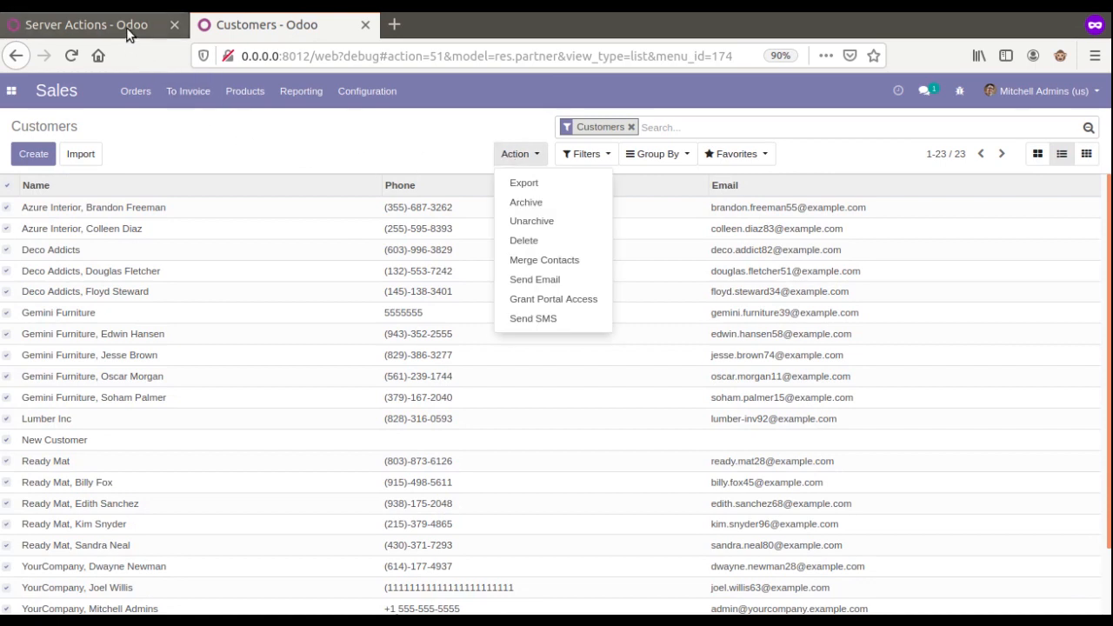
Create a new server action named "Set As Customer"
{"action": "left_click", "coordinate": [130, 26]}
{"action": "left_click", "coordinate": [33, 154]}
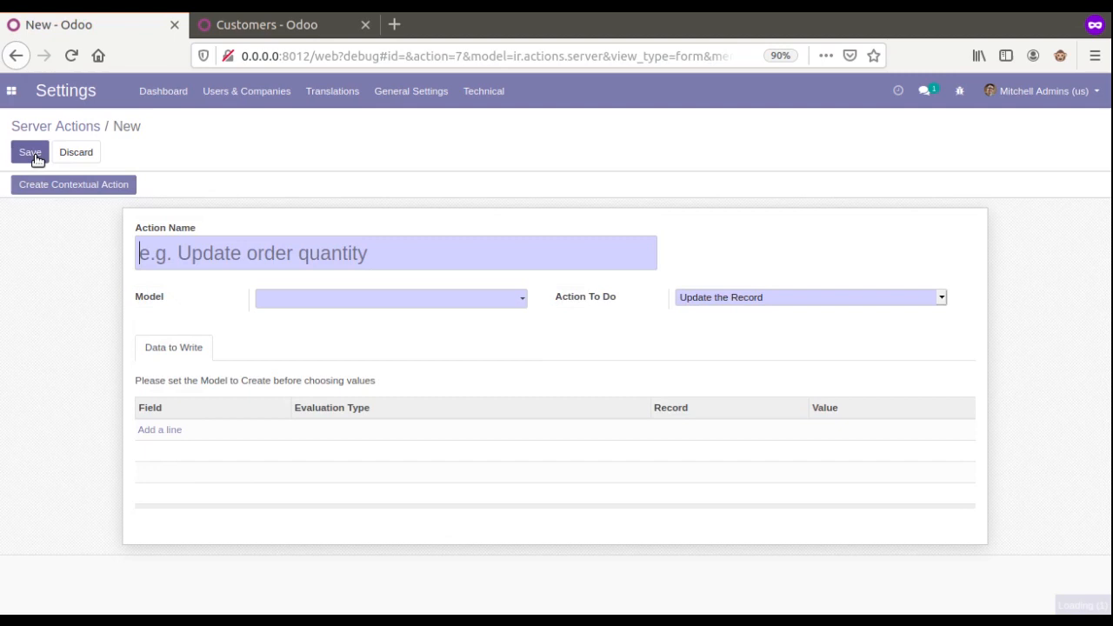
{"action": "left_click", "coordinate": [291, 254]}
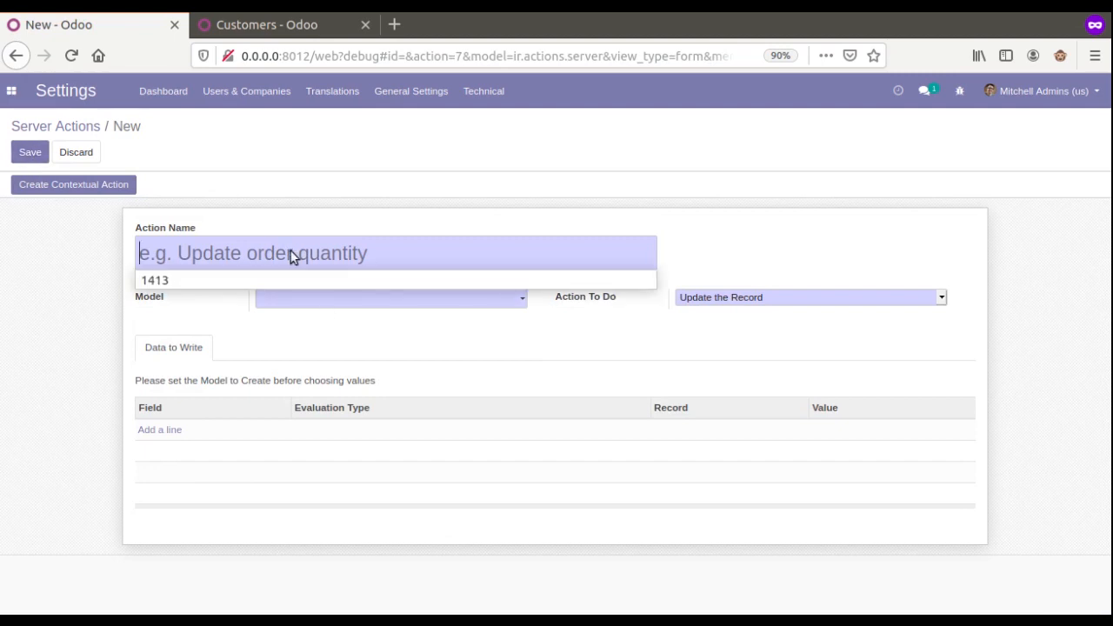
{"action": "type", "text": "Set As Customer"}
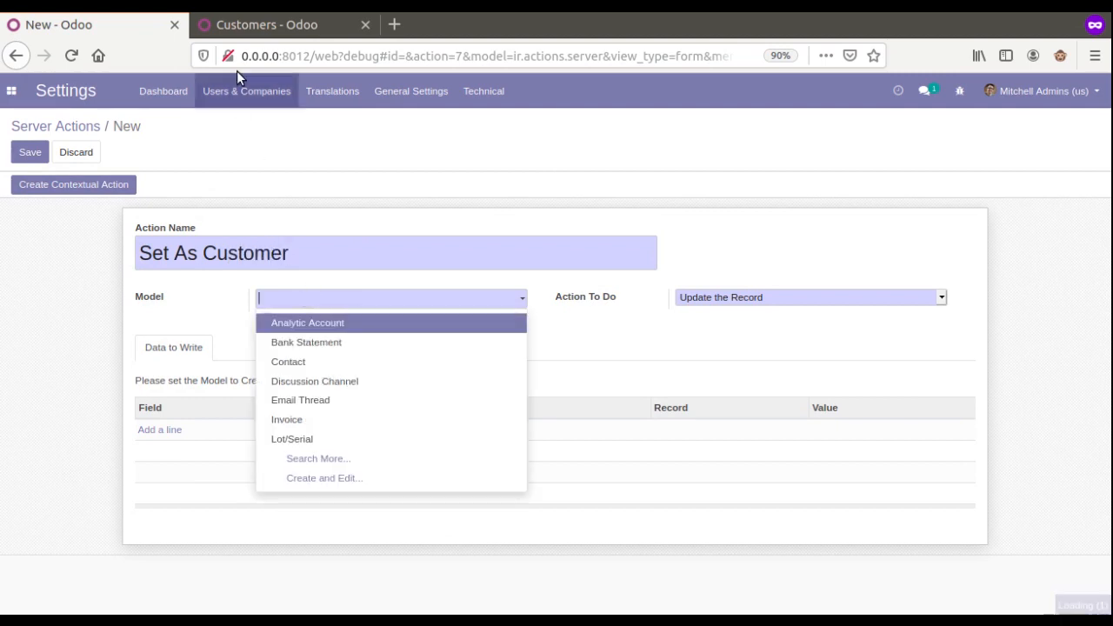
Copy the model name res.partner from the customer list's address and set the server action's model to Contact with it
{"action": "left_click", "coordinate": [252, 24]}
{"action": "left_click_drag", "start_coordinate": [496, 55], "coordinate": [548, 56]}
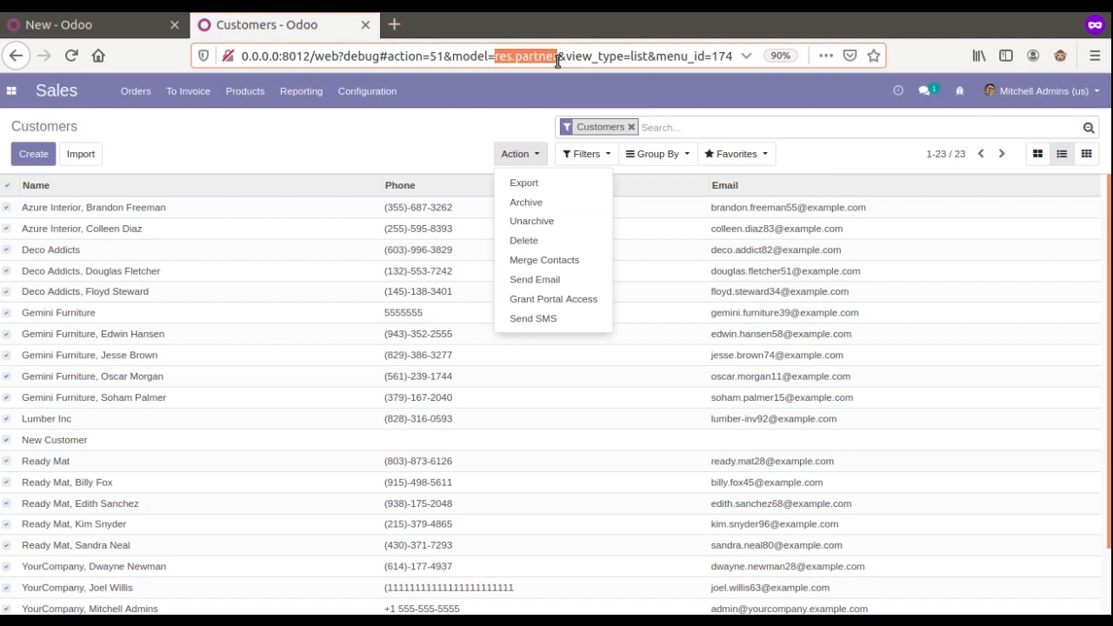
{"action": "key", "text": "ctrl+c"}
{"action": "left_click", "coordinate": [138, 25]}
{"action": "left_click", "coordinate": [355, 293]}
{"action": "key", "text": "ctrl+v"}
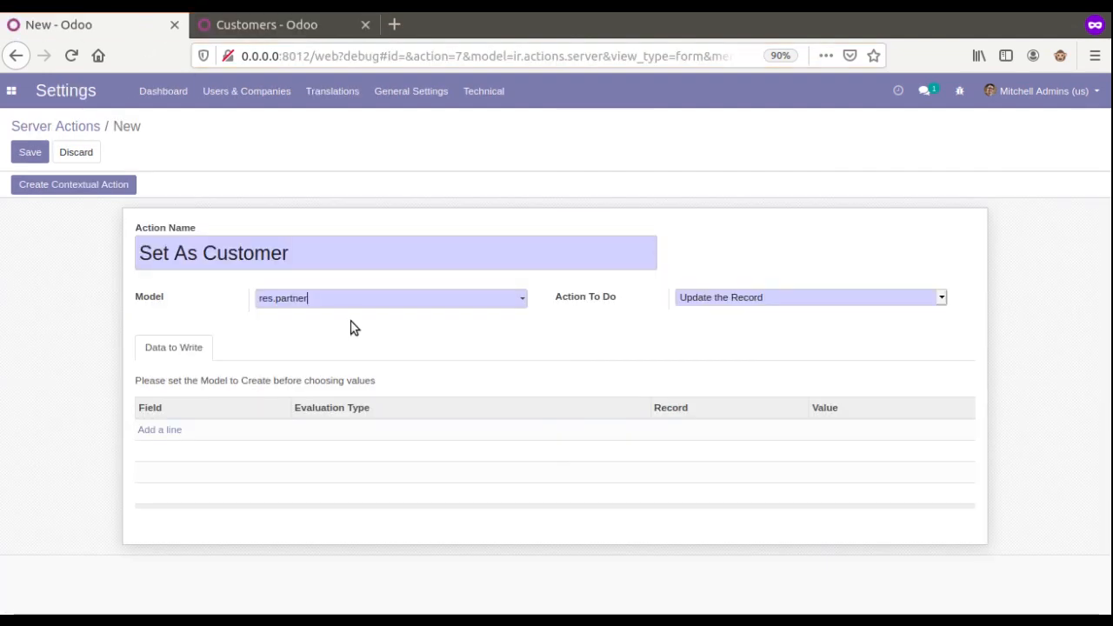
{"action": "left_click", "coordinate": [330, 325]}
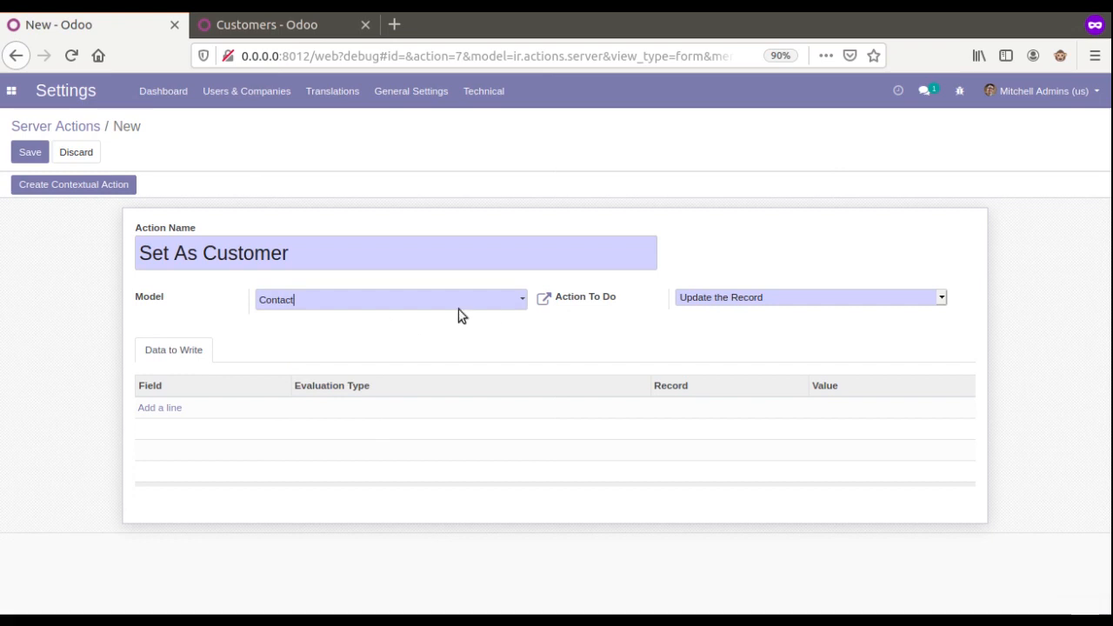
Check the Contact model's technical name in its details, and choose Update the Record as the action to do
{"action": "left_click", "coordinate": [543, 301]}
{"action": "triple_click", "coordinate": [330, 190]}
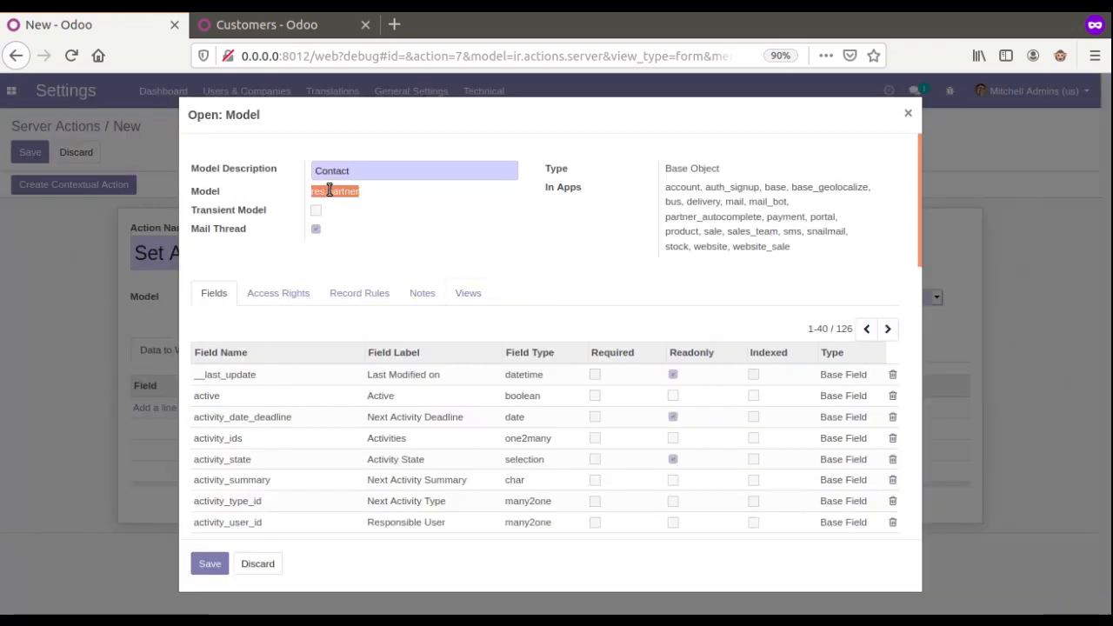
{"action": "left_click", "coordinate": [217, 564]}
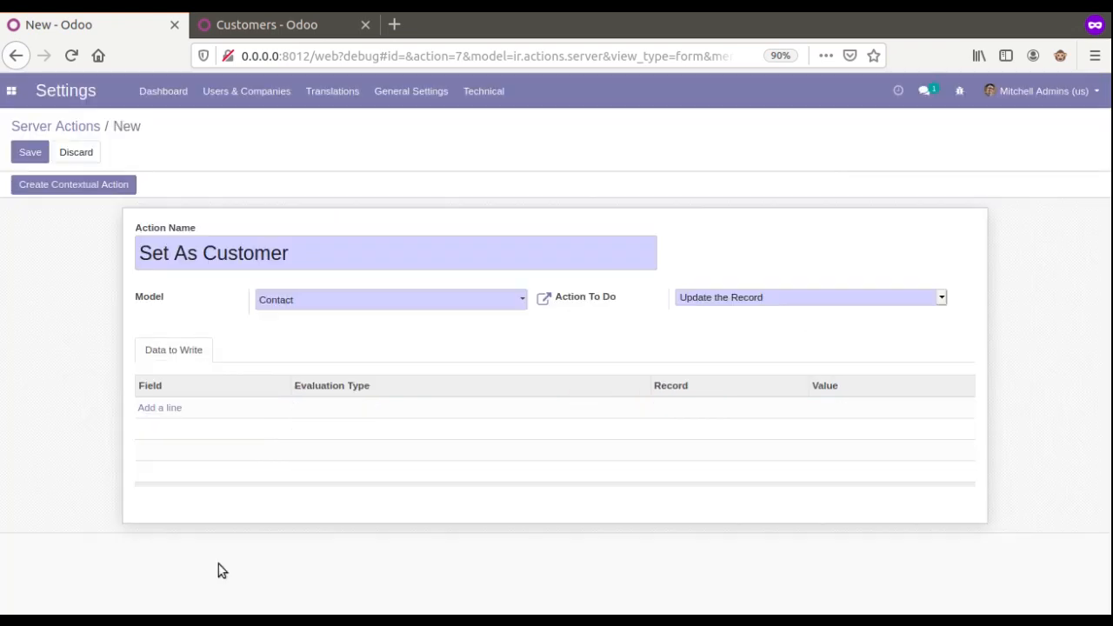
{"action": "left_click", "coordinate": [726, 298]}
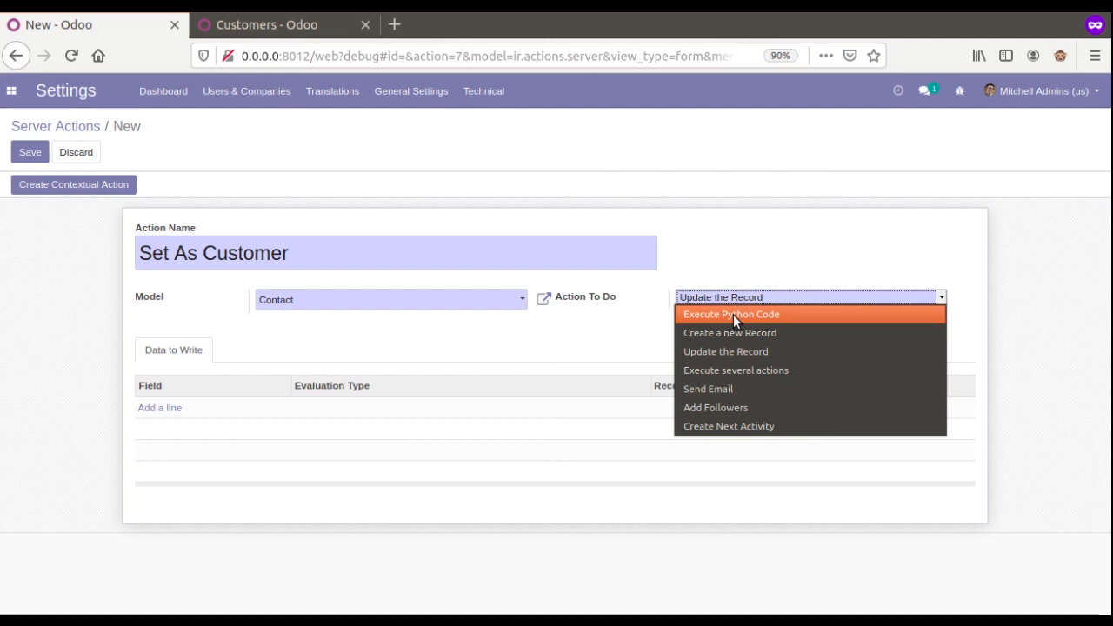
{"action": "left_click", "coordinate": [765, 358]}
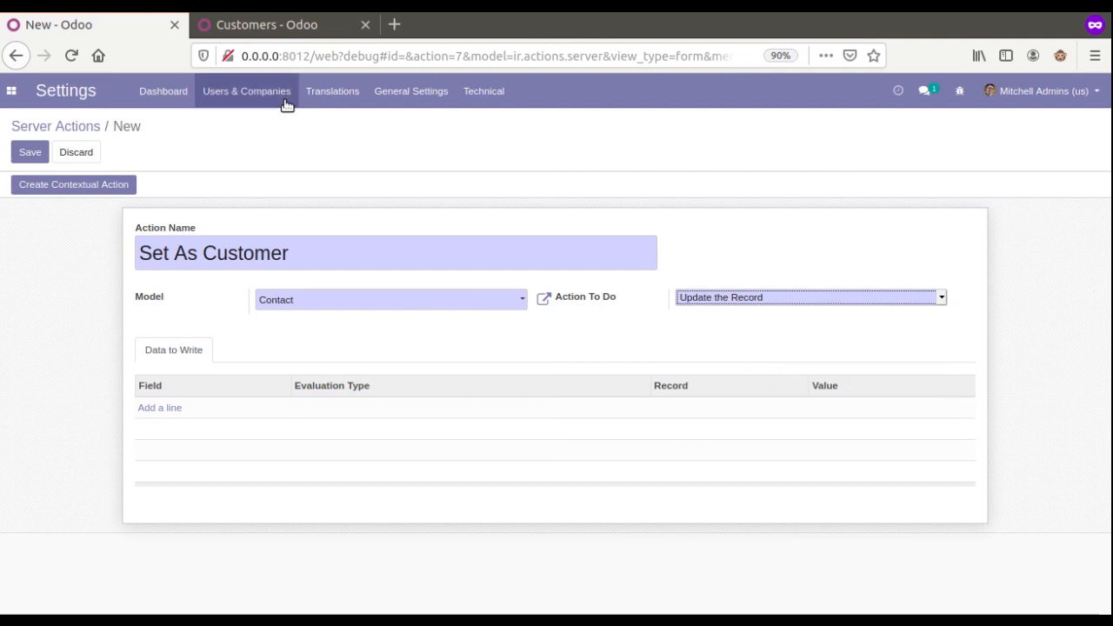
Look up the technical details of the Is a Customer field in Gemini Furniture's Sales & Purchases settings, and return to the customer list
{"action": "triple_click", "coordinate": [220, 251]}
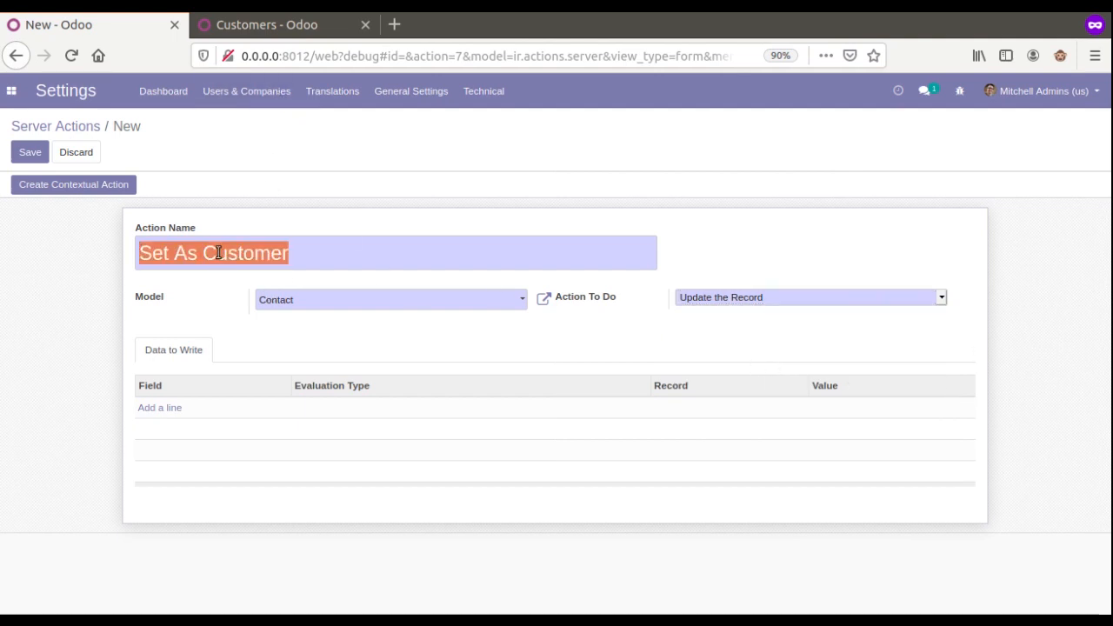
{"action": "left_click", "coordinate": [261, 24]}
{"action": "left_click", "coordinate": [298, 316]}
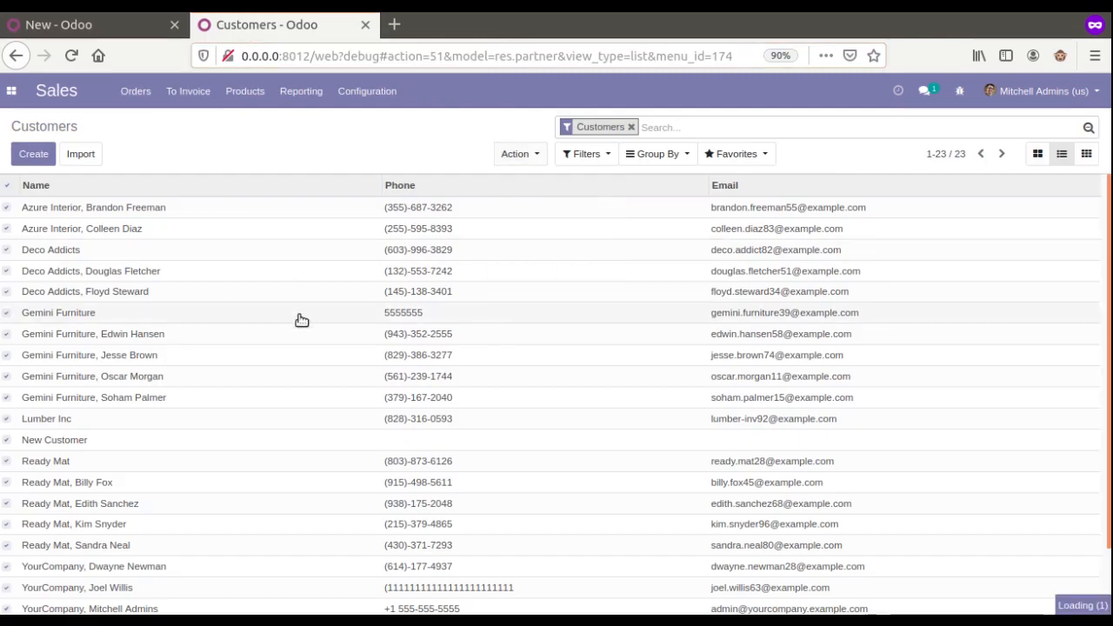
{"action": "left_click", "coordinate": [28, 152]}
{"action": "left_click", "coordinate": [363, 481]}
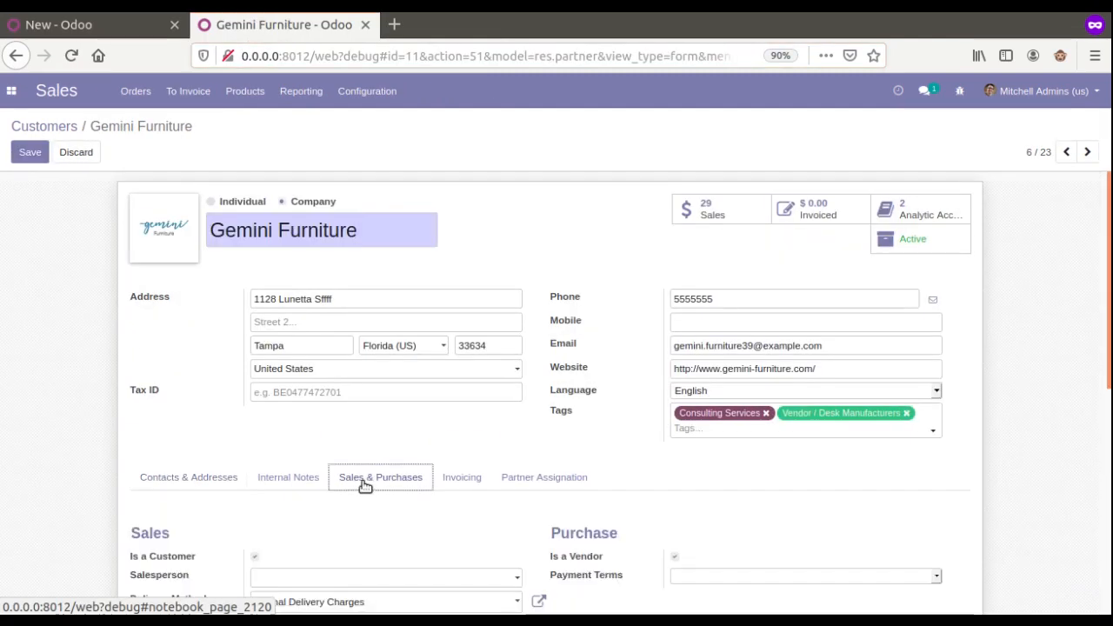
{"action": "scroll", "coordinate": [161, 500], "scroll_direction": "down", "scroll_amount": 3}
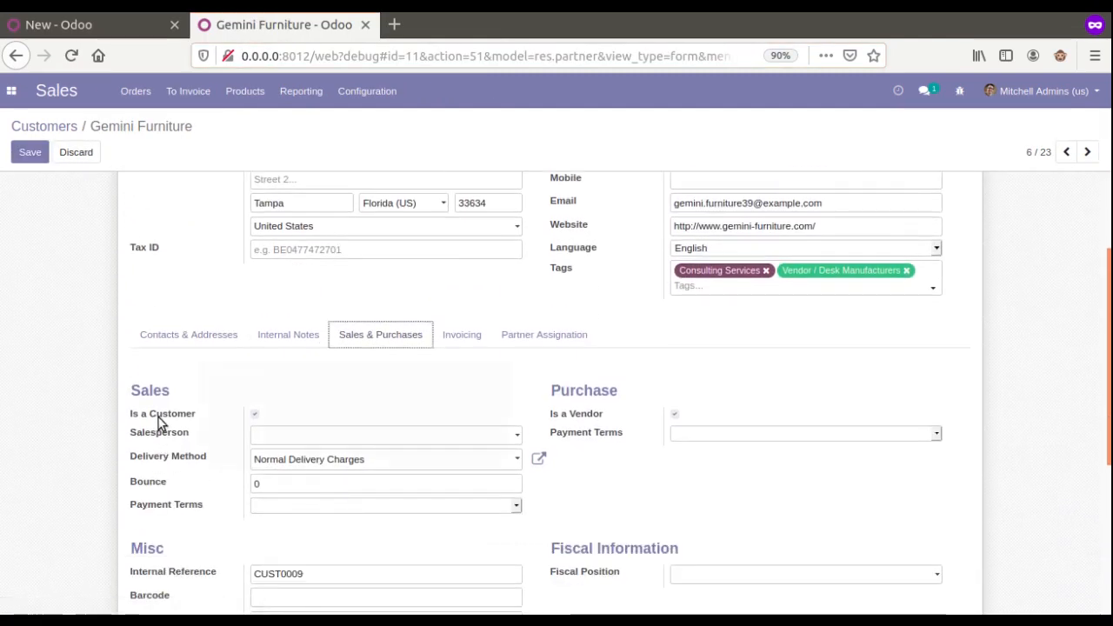
{"action": "mouse_move", "coordinate": [160, 421]}
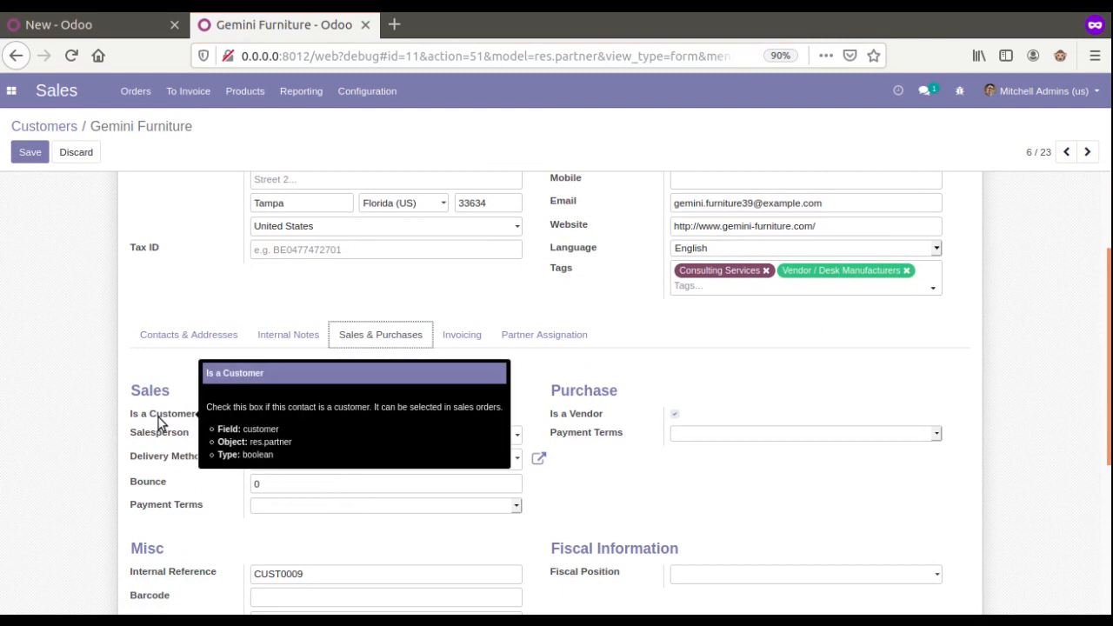
{"action": "left_click", "coordinate": [48, 127]}
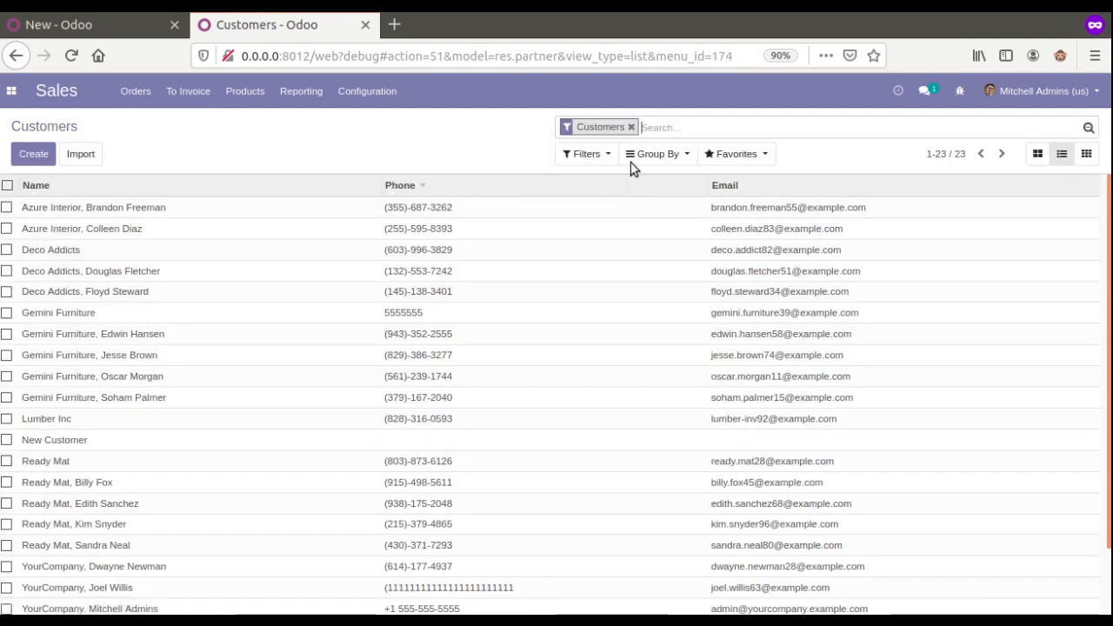
Replace the Customers filter with a custom filter where Is a Customer is true
{"action": "left_click", "coordinate": [633, 127]}
{"action": "left_click", "coordinate": [588, 154]}
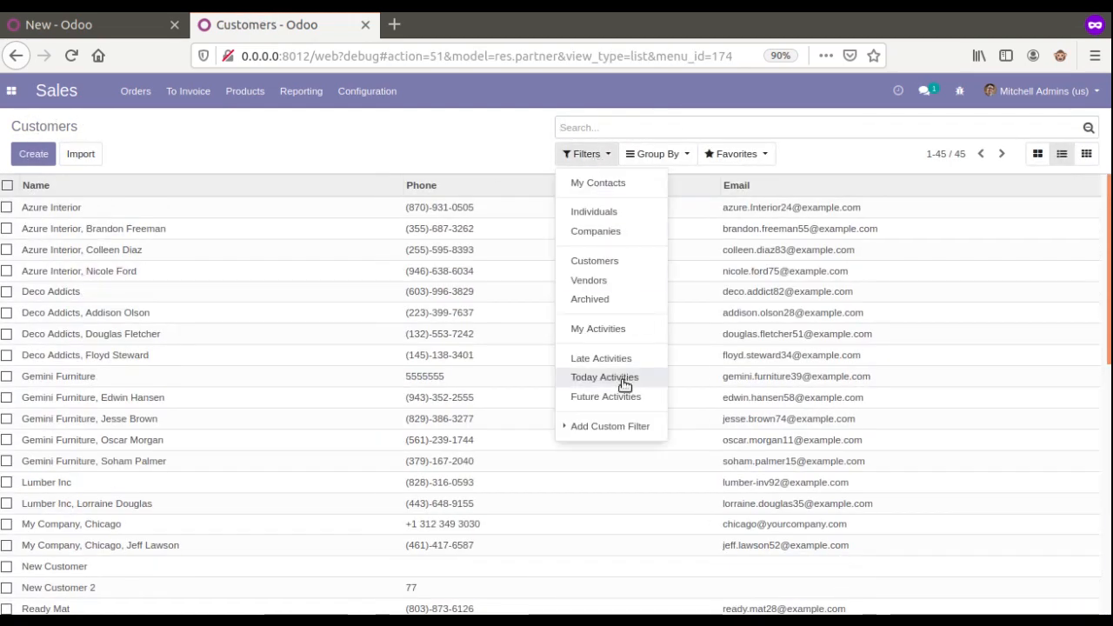
{"action": "left_click", "coordinate": [592, 426]}
{"action": "left_click", "coordinate": [603, 456]}
{"action": "scroll", "coordinate": [650, 296], "scroll_direction": "down", "scroll_amount": 13}
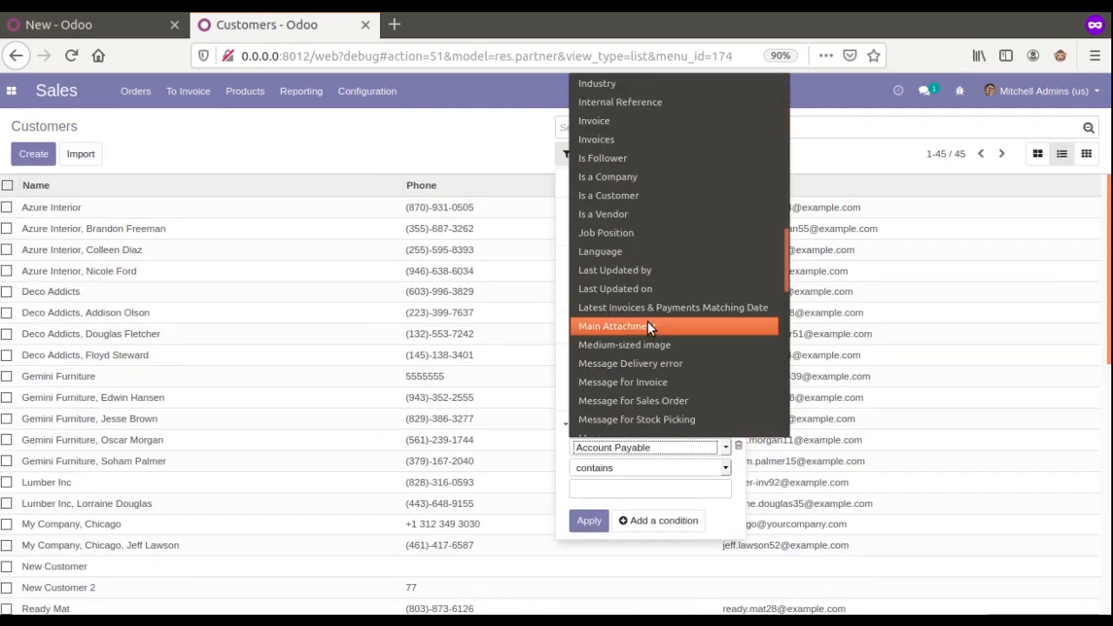
{"action": "scroll", "coordinate": [644, 315], "scroll_direction": "down", "scroll_amount": 5}
{"action": "scroll", "coordinate": [646, 309], "scroll_direction": "up", "scroll_amount": 8}
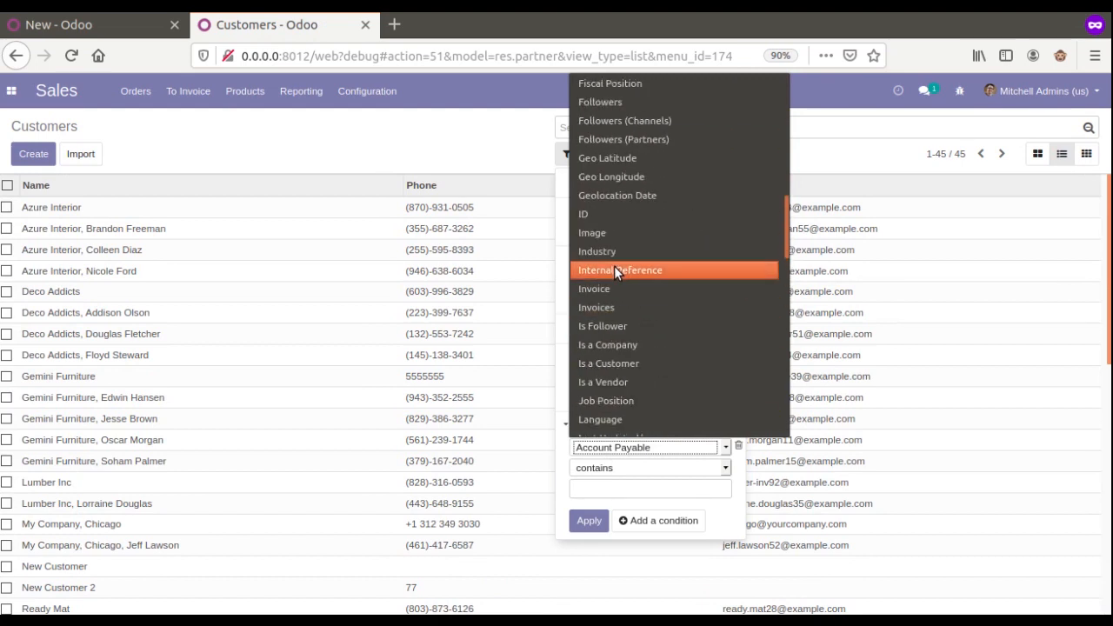
{"action": "left_click", "coordinate": [622, 360]}
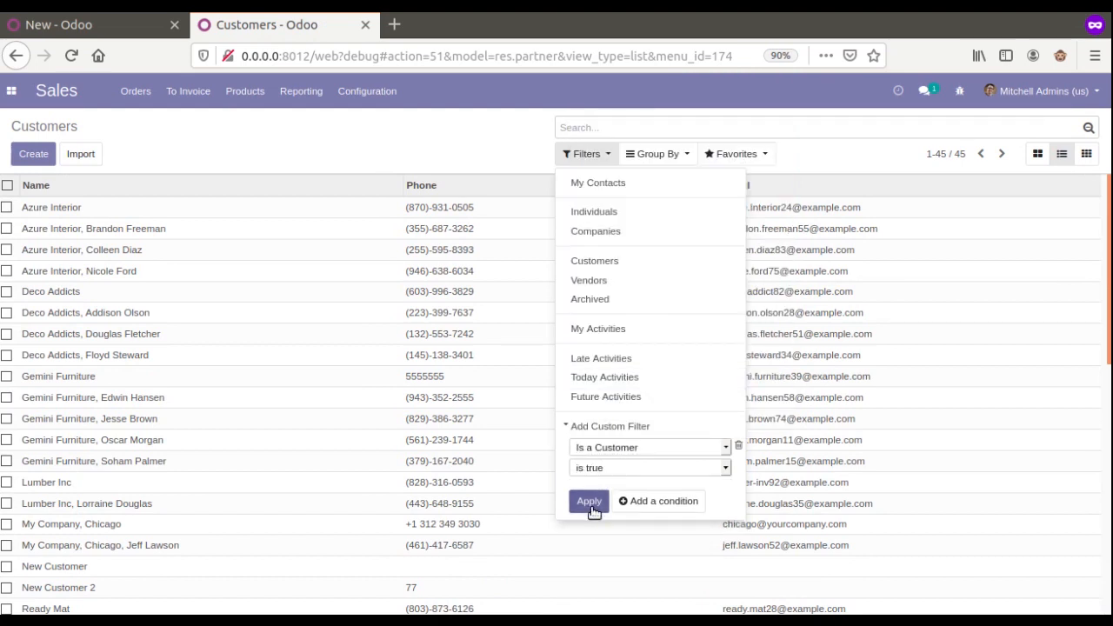
{"action": "left_click", "coordinate": [591, 517]}
{"action": "left_click", "coordinate": [490, 162]}
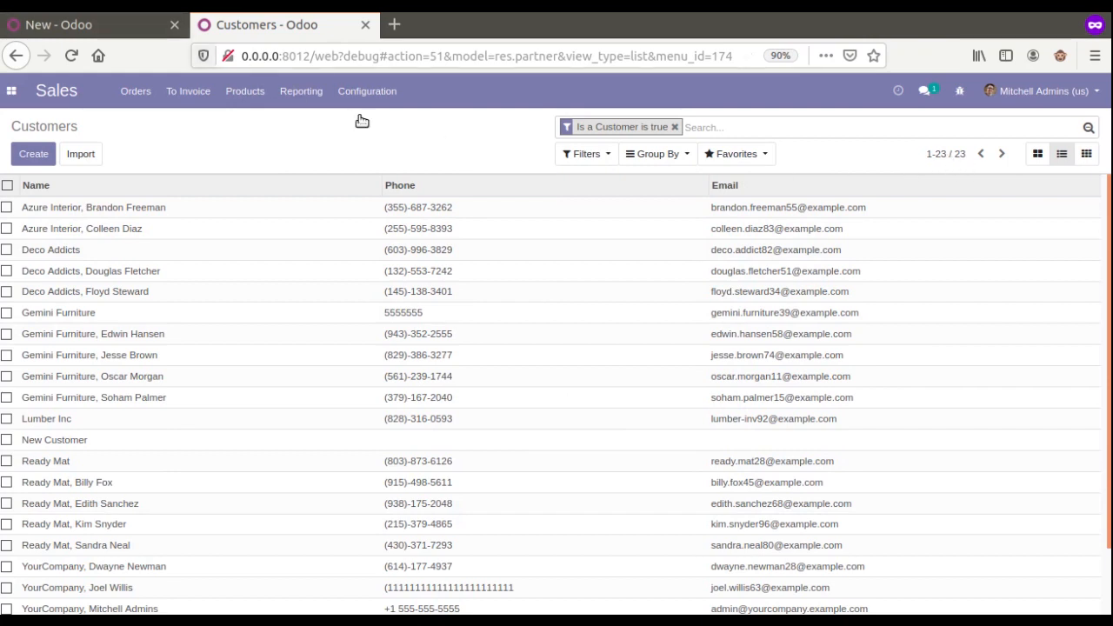
Replace the current filter with a custom filter where Is a Customer is false
{"action": "left_click", "coordinate": [675, 127]}
{"action": "left_click", "coordinate": [601, 154]}
{"action": "left_click", "coordinate": [616, 475]}
{"action": "scroll", "coordinate": [644, 243], "scroll_direction": "down", "scroll_amount": 9}
{"action": "scroll", "coordinate": [636, 385], "scroll_direction": "down", "scroll_amount": 2}
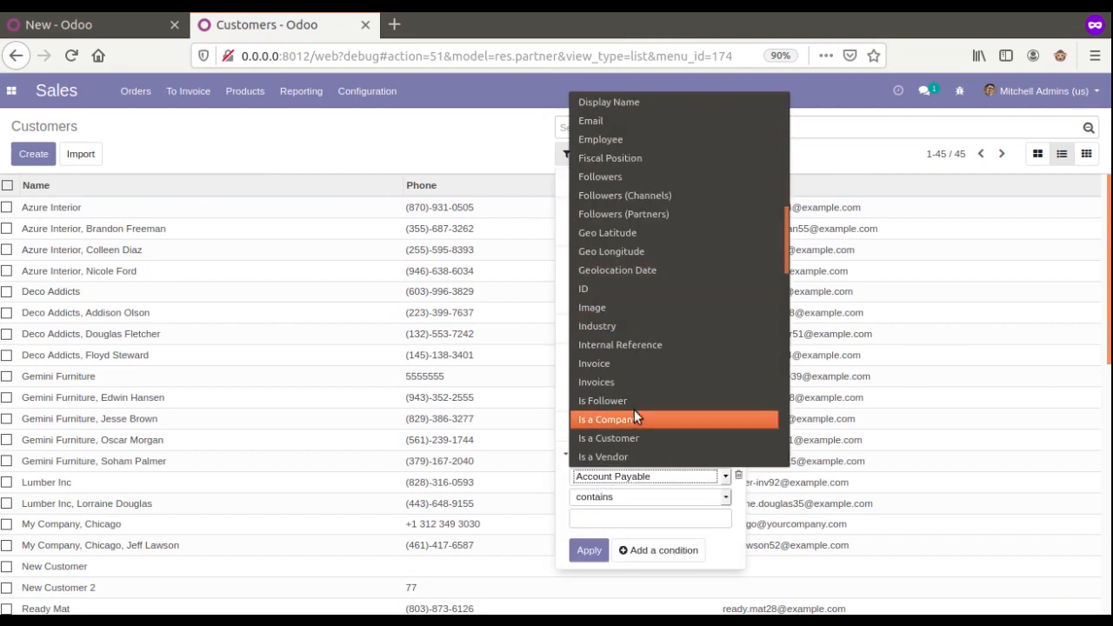
{"action": "left_click", "coordinate": [650, 441]}
{"action": "left_click", "coordinate": [610, 497]}
{"action": "left_click", "coordinate": [608, 527]}
{"action": "left_click", "coordinate": [591, 530]}
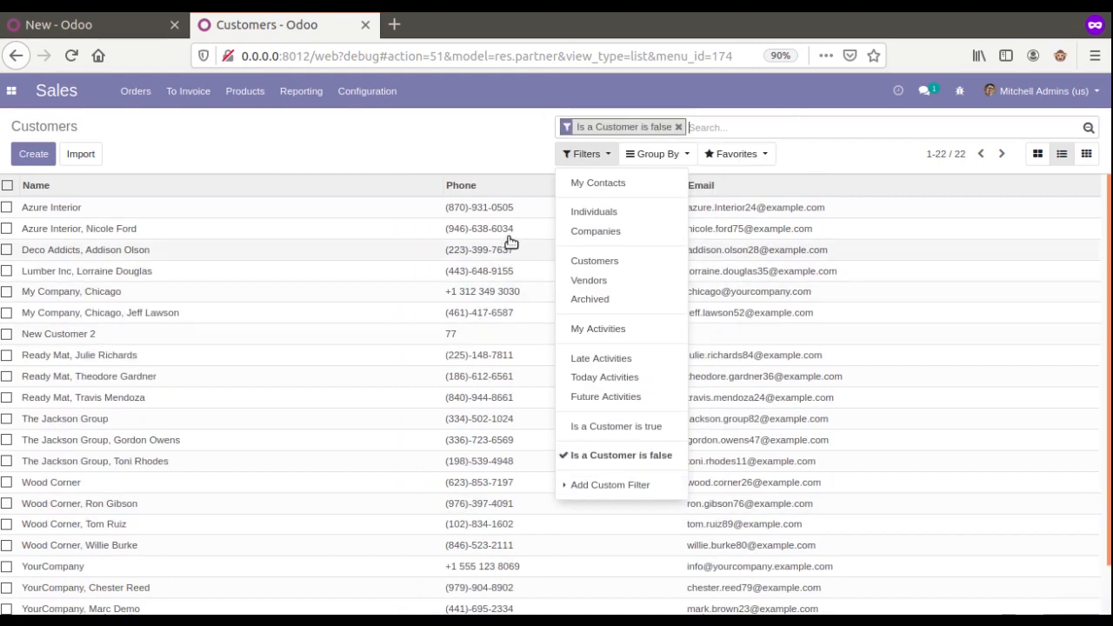
{"action": "left_click", "coordinate": [537, 134]}
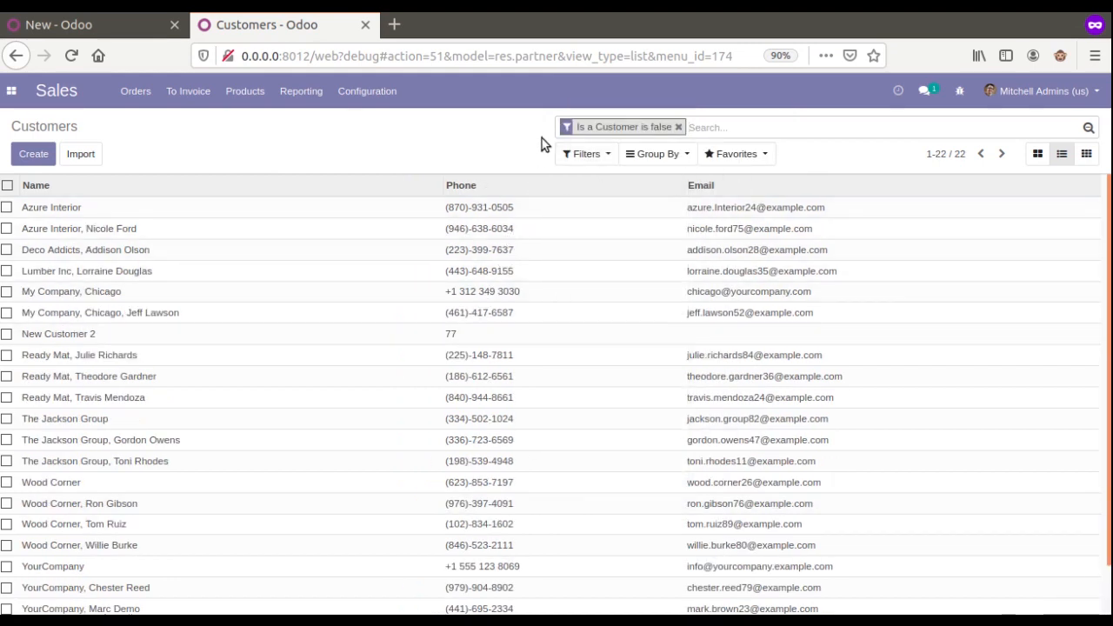
Switch the list back to the saved Is a Customer is true filter, and clear it to show all contacts
{"action": "left_click", "coordinate": [679, 126]}
{"action": "left_click", "coordinate": [588, 154]}
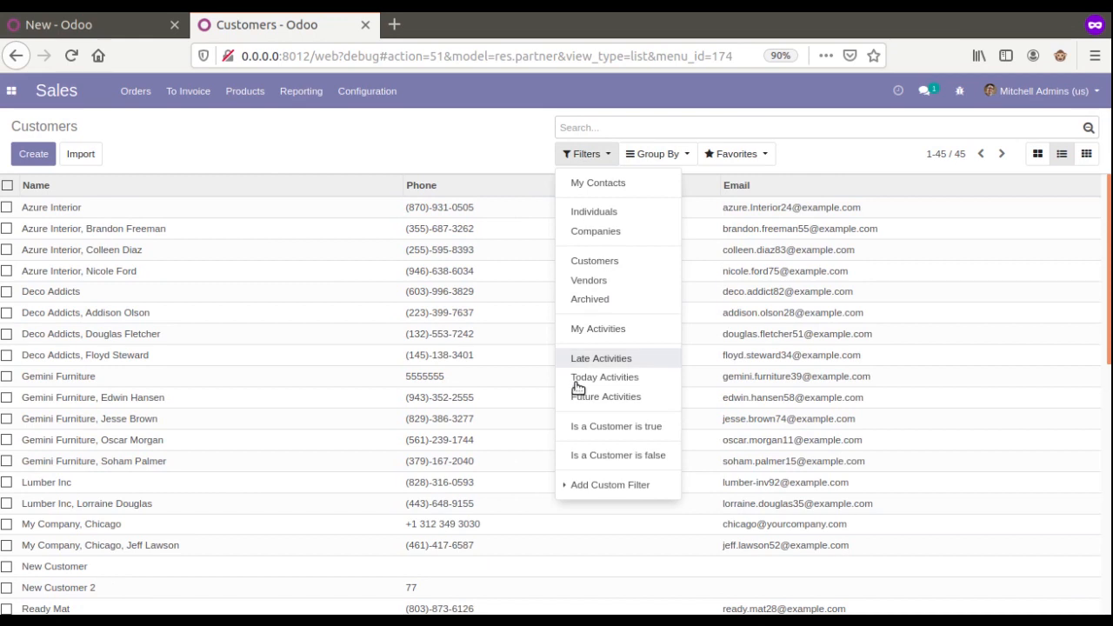
{"action": "left_click", "coordinate": [606, 428]}
{"action": "left_click", "coordinate": [470, 161]}
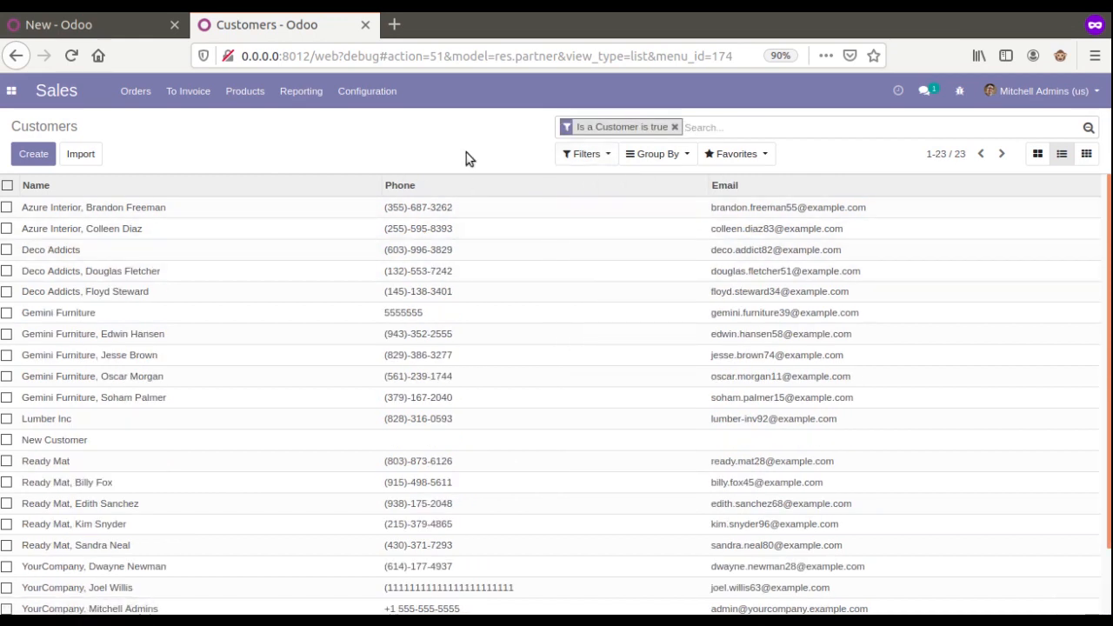
{"action": "left_click", "coordinate": [674, 127]}
Add a data line writing value 1 to Is a Customer (res.partner), save the server action and create its contextual action
{"action": "left_click", "coordinate": [123, 31]}
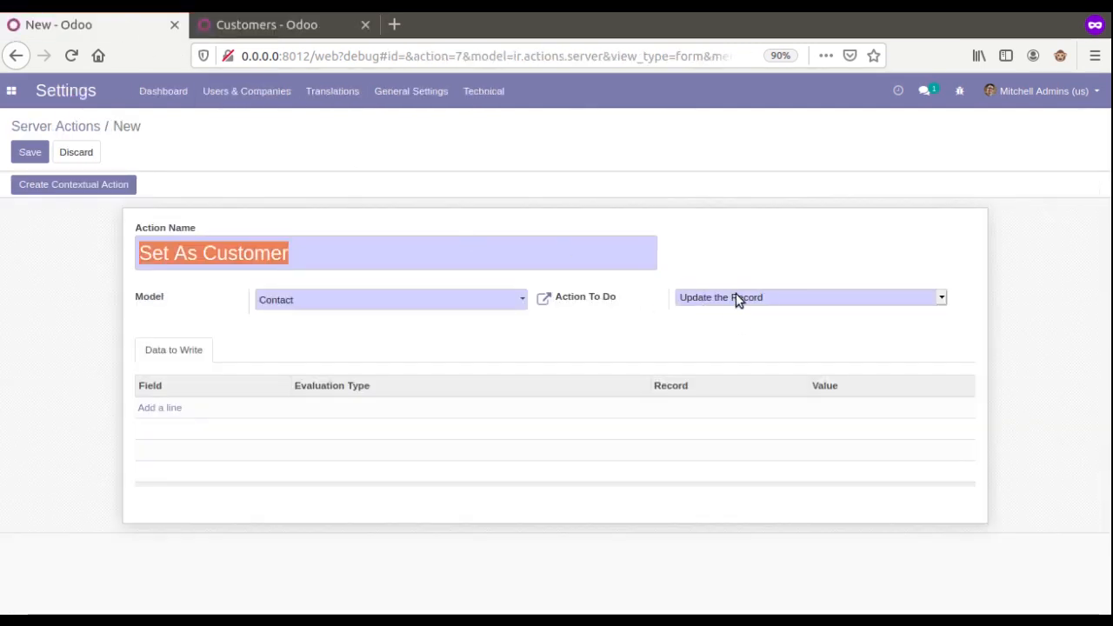
{"action": "left_click", "coordinate": [171, 408]}
{"action": "type", "text": "cus"}
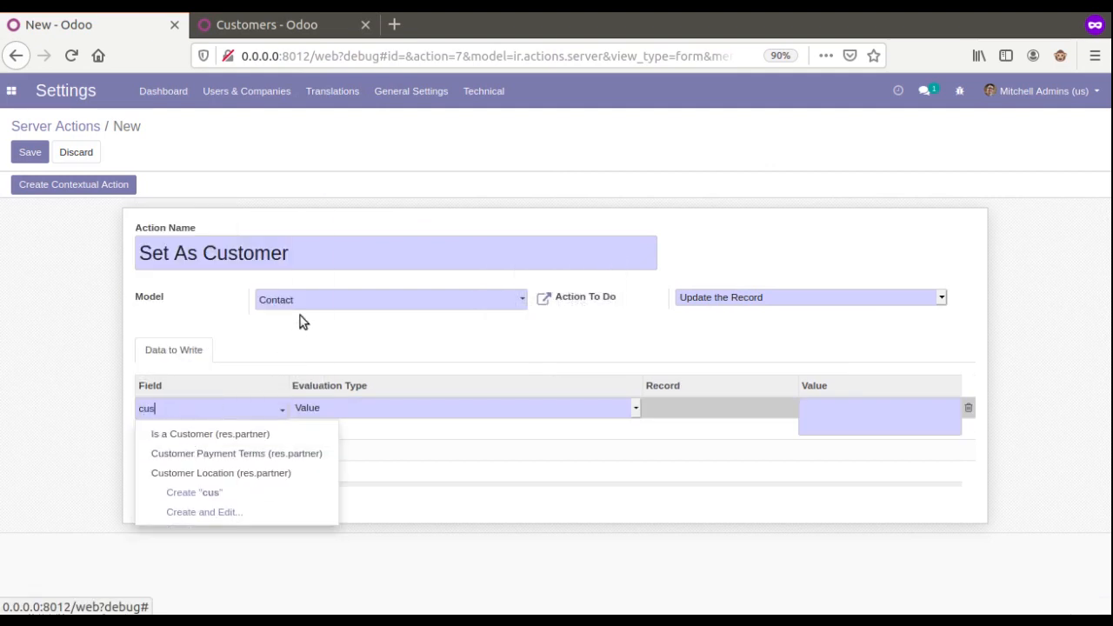
{"action": "left_click", "coordinate": [215, 438]}
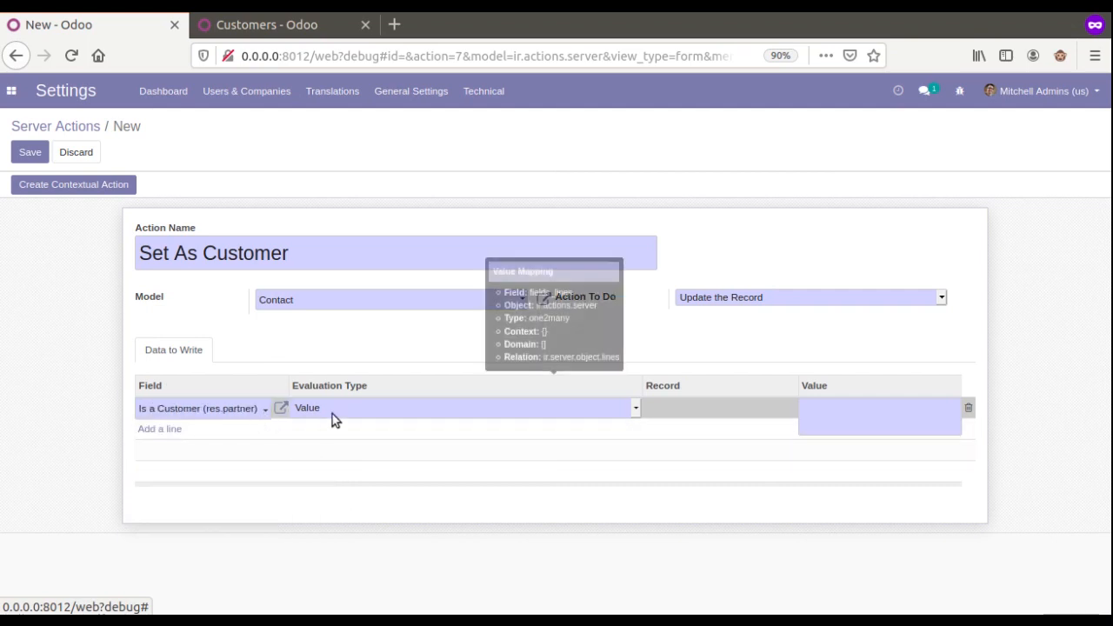
{"action": "type", "text": "1"}
{"action": "left_click", "coordinate": [737, 352]}
{"action": "left_click", "coordinate": [37, 156]}
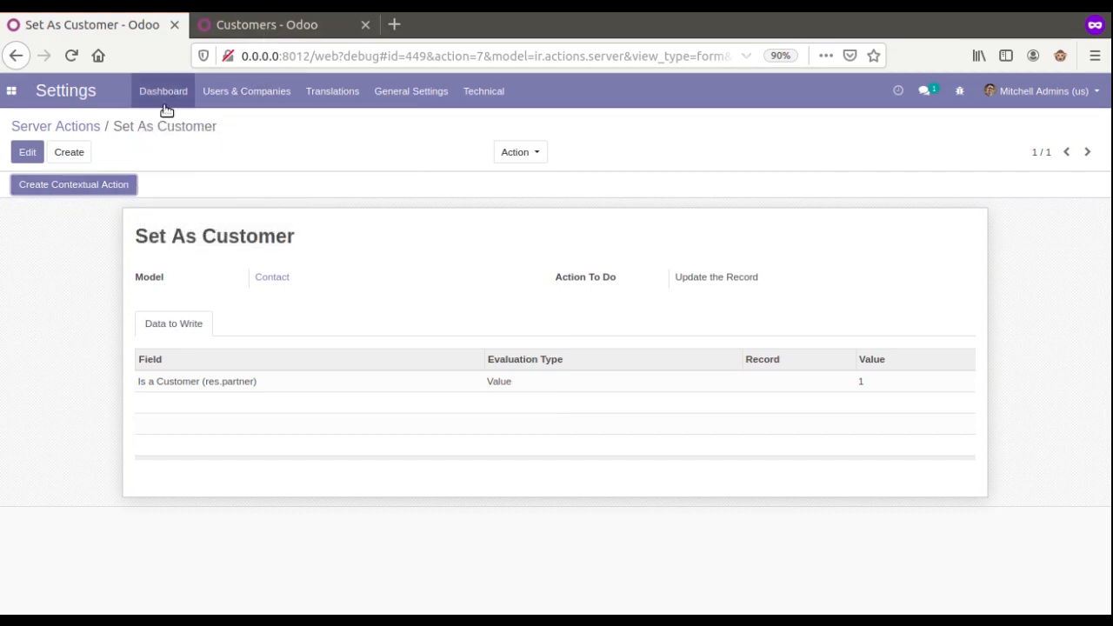
{"action": "left_click", "coordinate": [82, 184]}
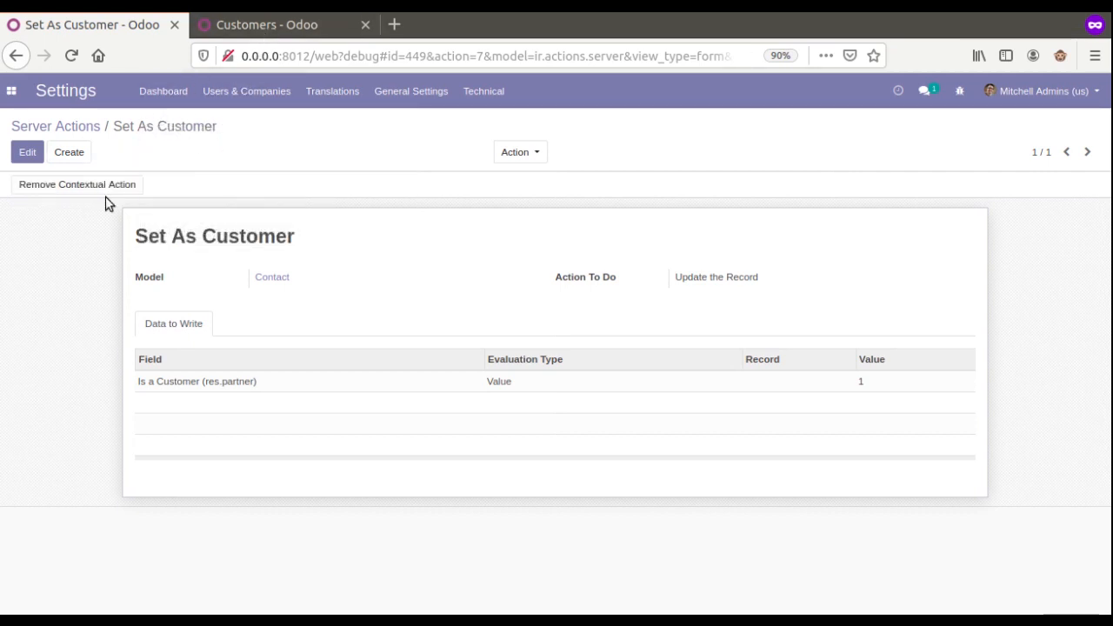
Reload the customer list, select the first customer and view the available actions
{"action": "left_click", "coordinate": [228, 28]}
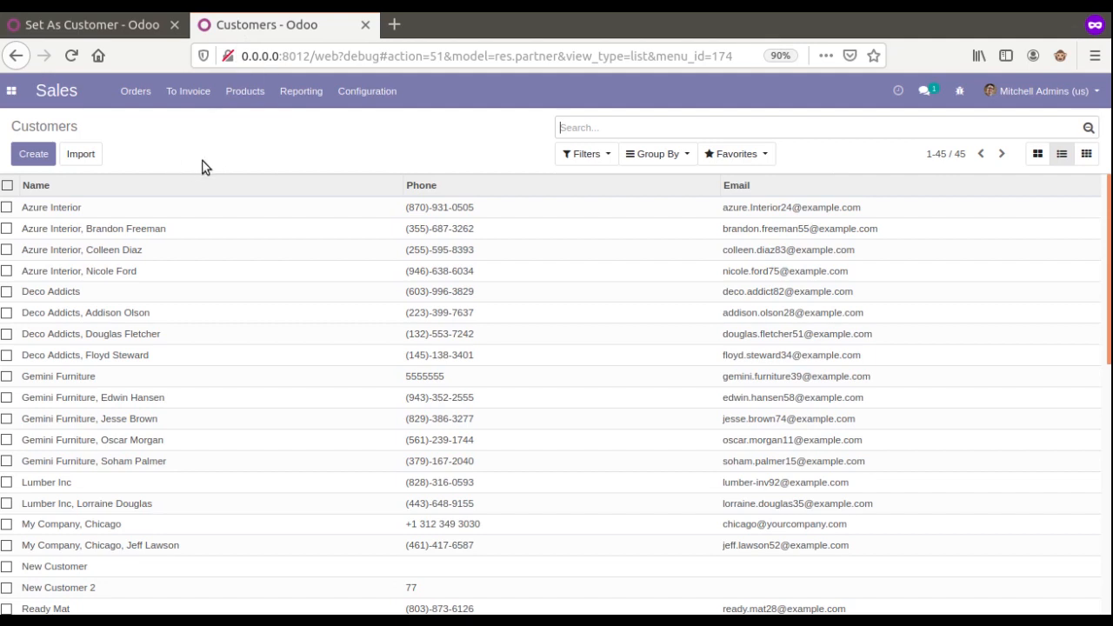
{"action": "left_click", "coordinate": [65, 61]}
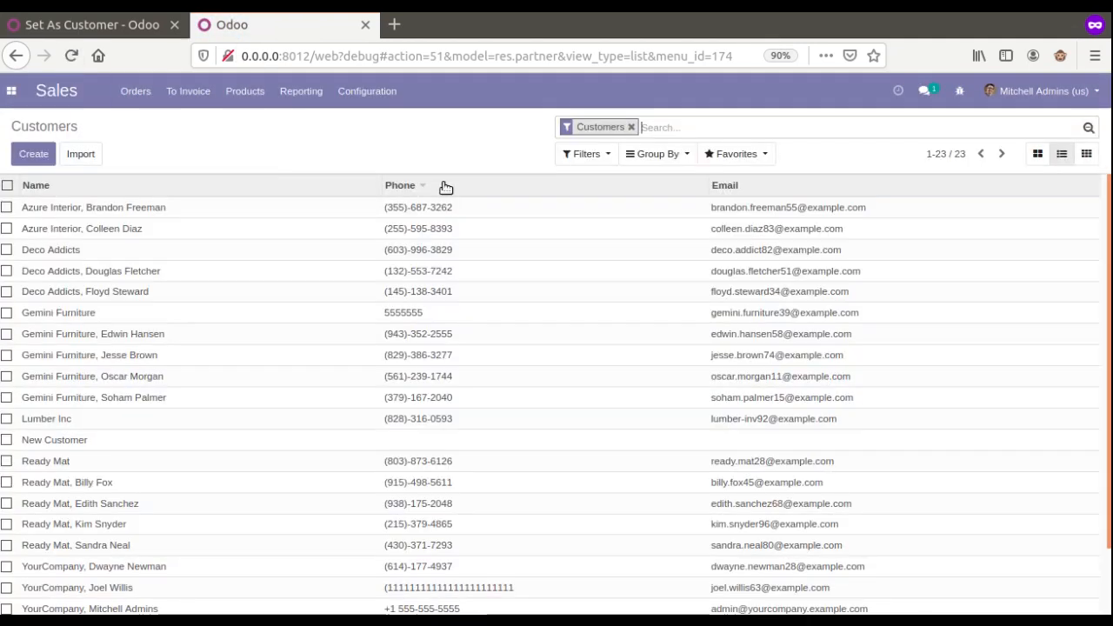
{"action": "left_click", "coordinate": [7, 208]}
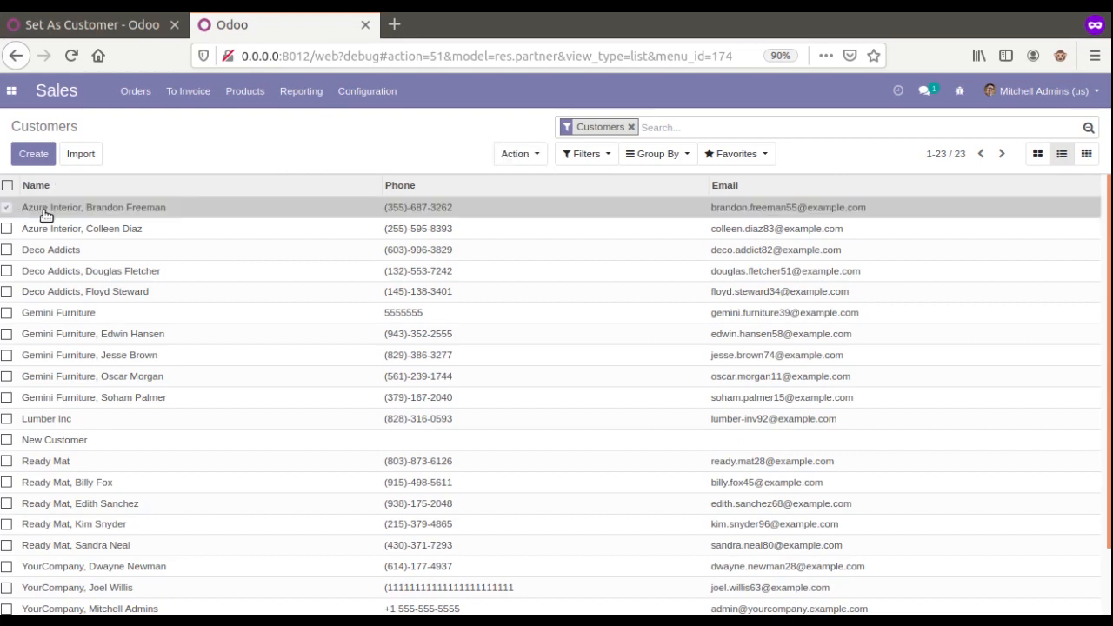
{"action": "left_click", "coordinate": [513, 155]}
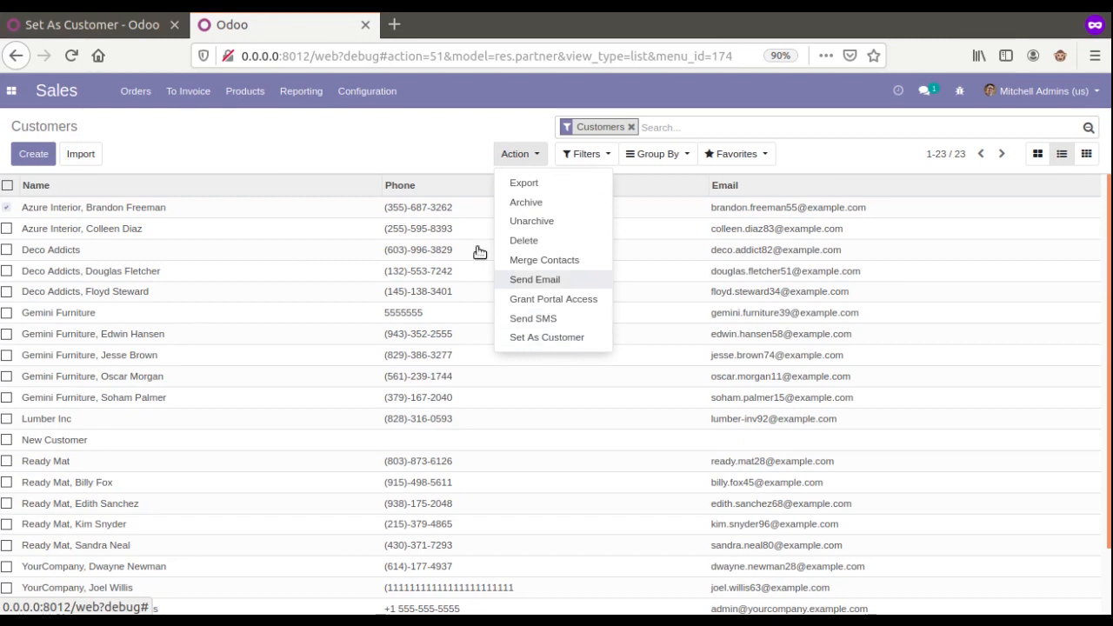
Replace the Customers filter on the customer list with a custom filter where Is a Customer is false
{"action": "left_click", "coordinate": [438, 168]}
{"action": "left_click", "coordinate": [631, 127]}
{"action": "left_click", "coordinate": [609, 155]}
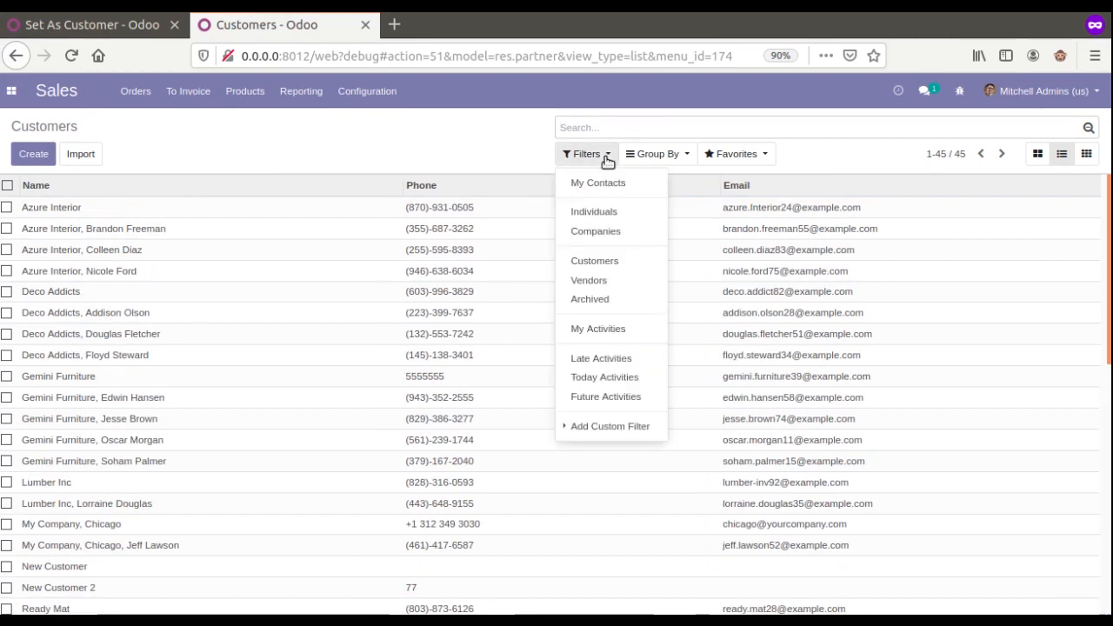
{"action": "left_click", "coordinate": [616, 426]}
{"action": "left_click", "coordinate": [618, 449]}
{"action": "scroll", "coordinate": [642, 280], "scroll_direction": "down", "scroll_amount": 15}
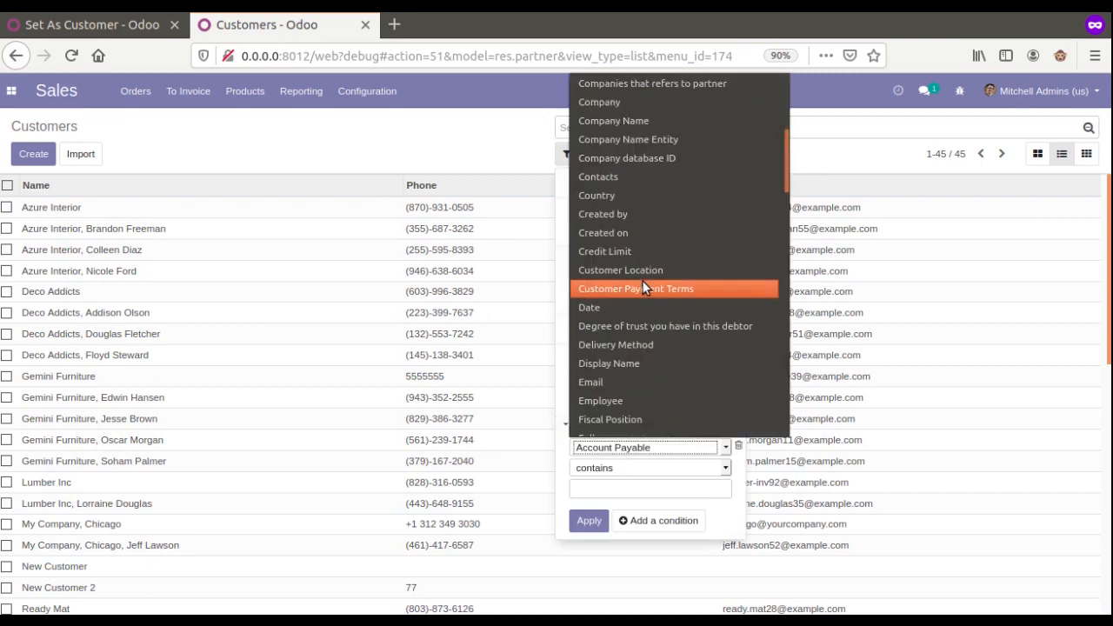
{"action": "scroll", "coordinate": [626, 252], "scroll_direction": "up", "scroll_amount": 2}
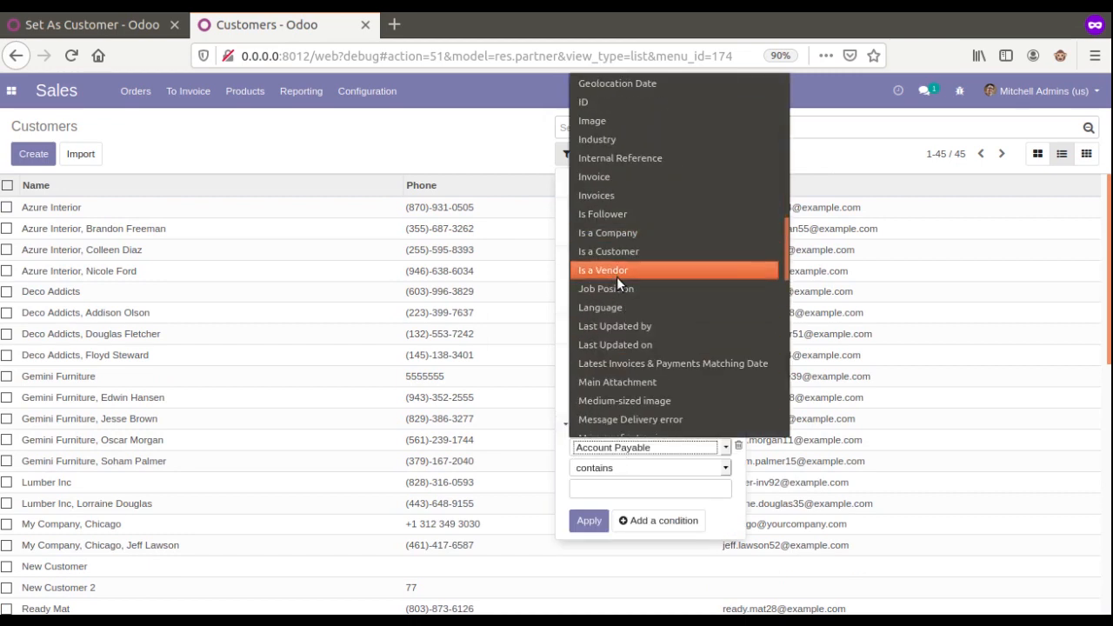
{"action": "left_click", "coordinate": [621, 250]}
{"action": "left_click", "coordinate": [613, 468]}
{"action": "left_click", "coordinate": [612, 504]}
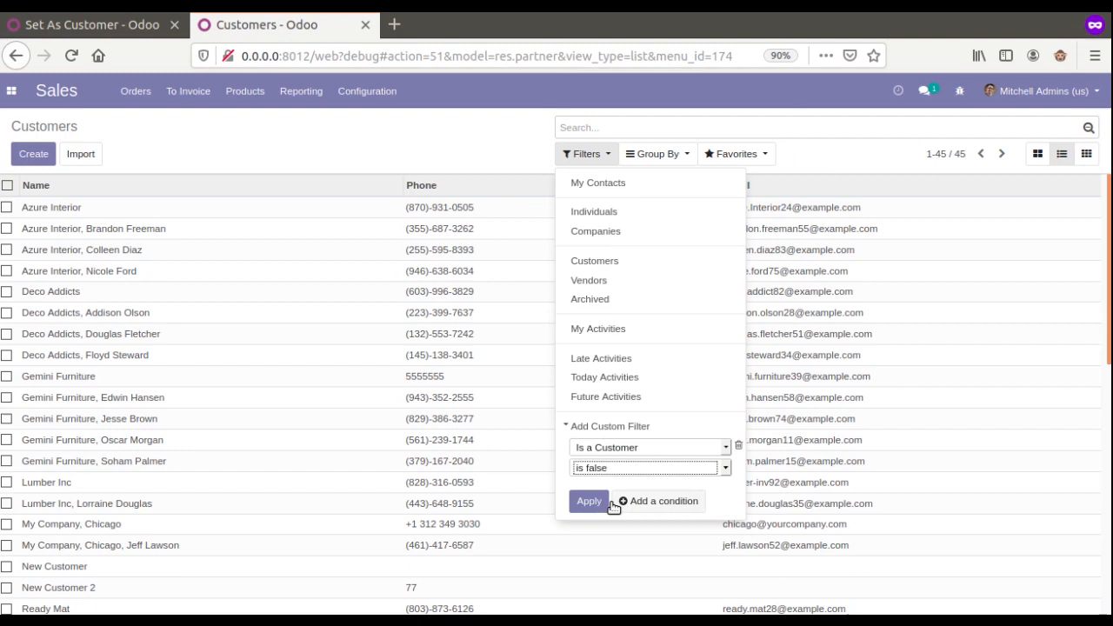
{"action": "left_click", "coordinate": [594, 499]}
{"action": "left_click", "coordinate": [835, 237]}
{"action": "scroll", "coordinate": [783, 217], "scroll_direction": "down", "scroll_amount": 1}
{"action": "scroll", "coordinate": [676, 194], "scroll_direction": "up", "scroll_amount": 1}
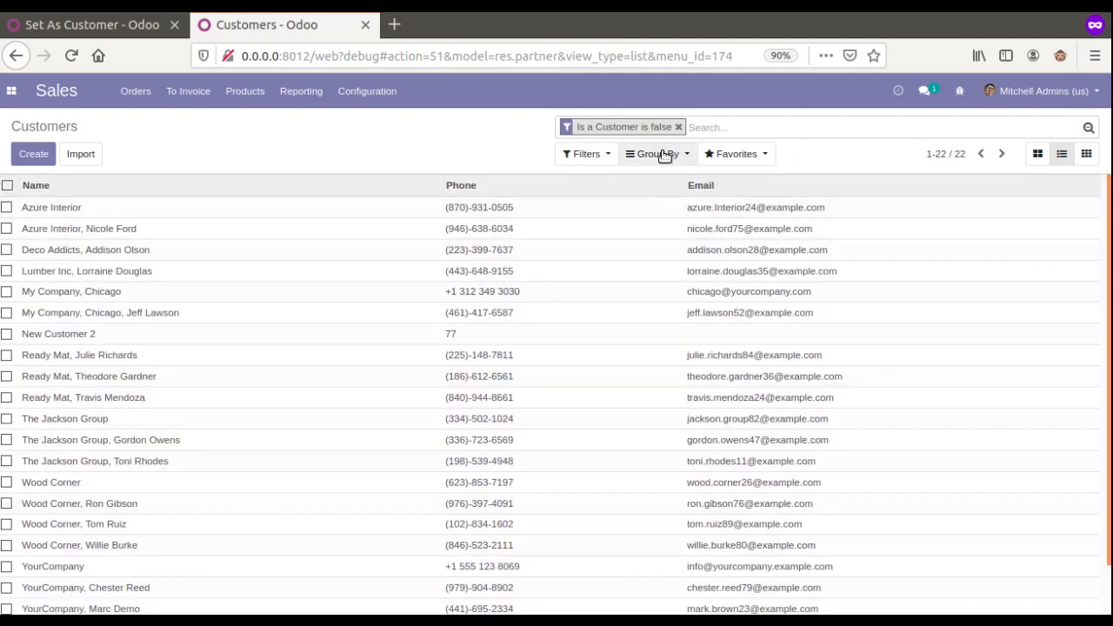
Select the first four contacts in the filtered list and run the Set As Customer action on them
{"action": "left_click", "coordinate": [6, 208]}
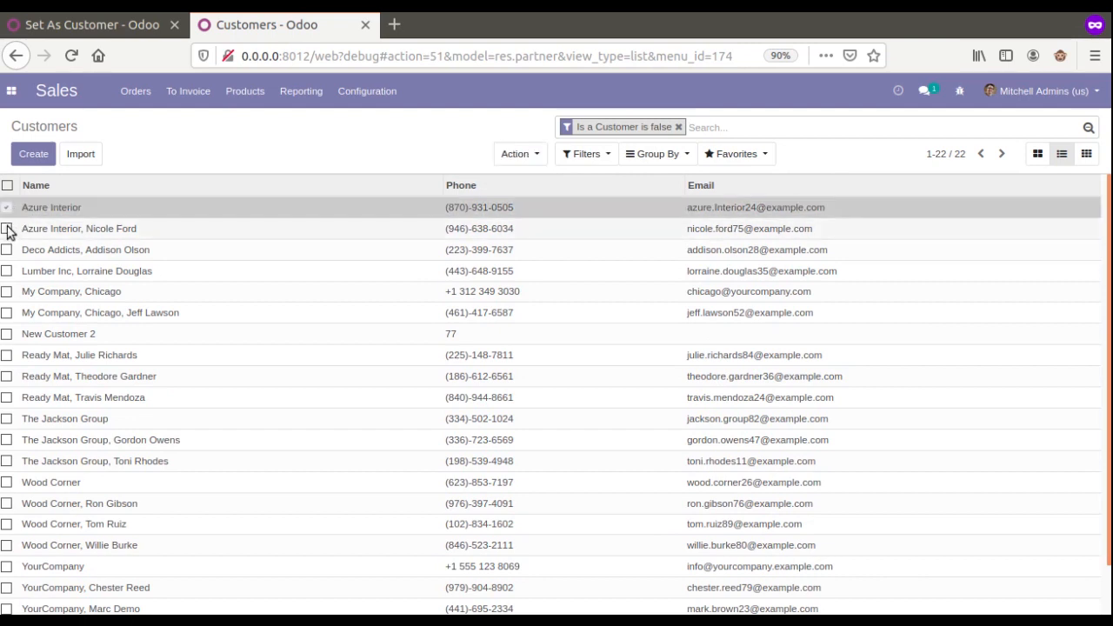
{"action": "left_click", "coordinate": [6, 229]}
{"action": "left_click", "coordinate": [6, 251]}
{"action": "left_click", "coordinate": [6, 271]}
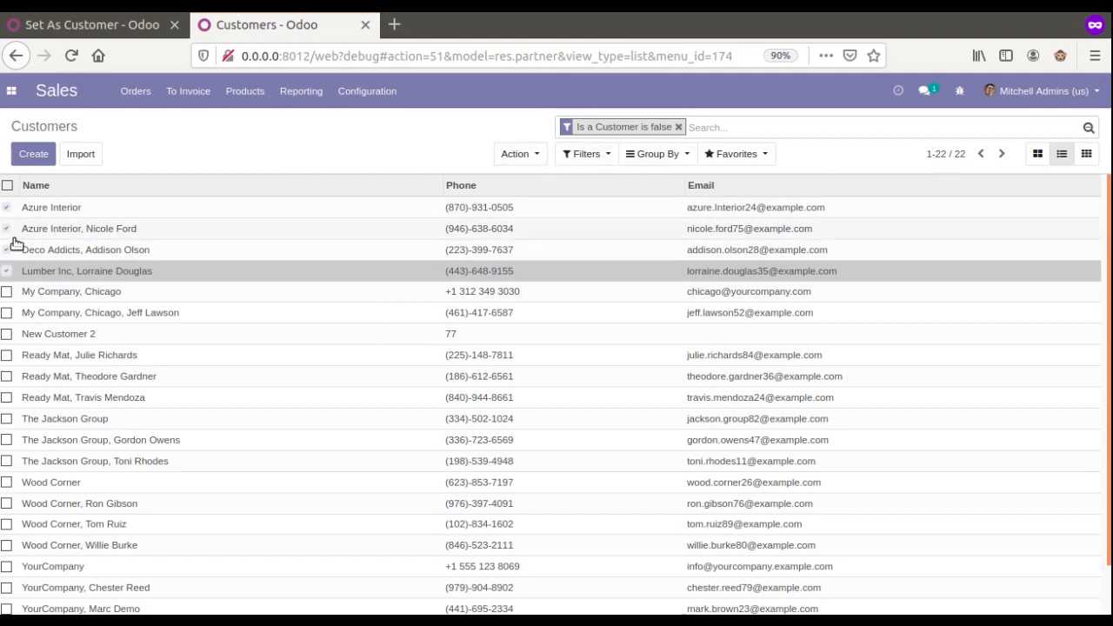
{"action": "left_click", "coordinate": [520, 154]}
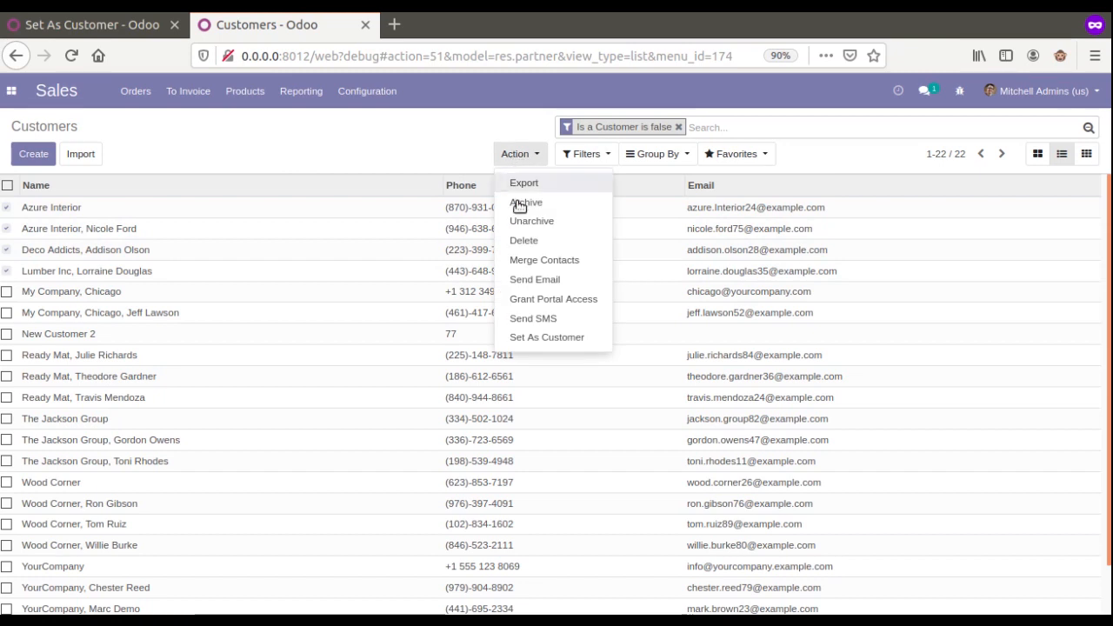
{"action": "left_click", "coordinate": [541, 337]}
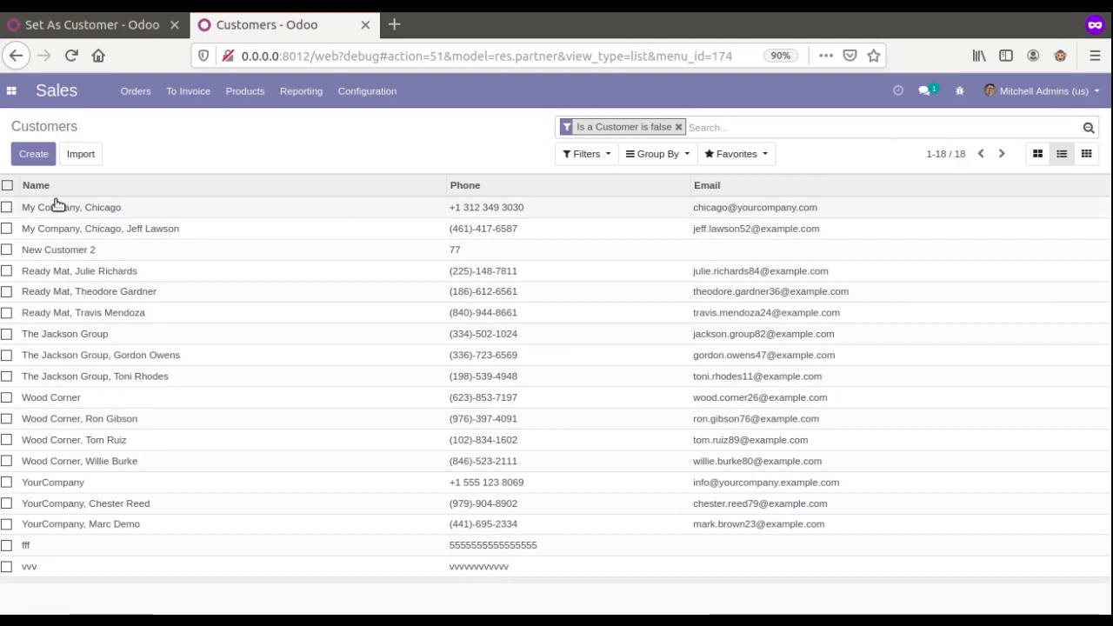
Select all the remaining non-customer contacts and run the Set As Customer action on them
{"action": "left_click", "coordinate": [7, 186]}
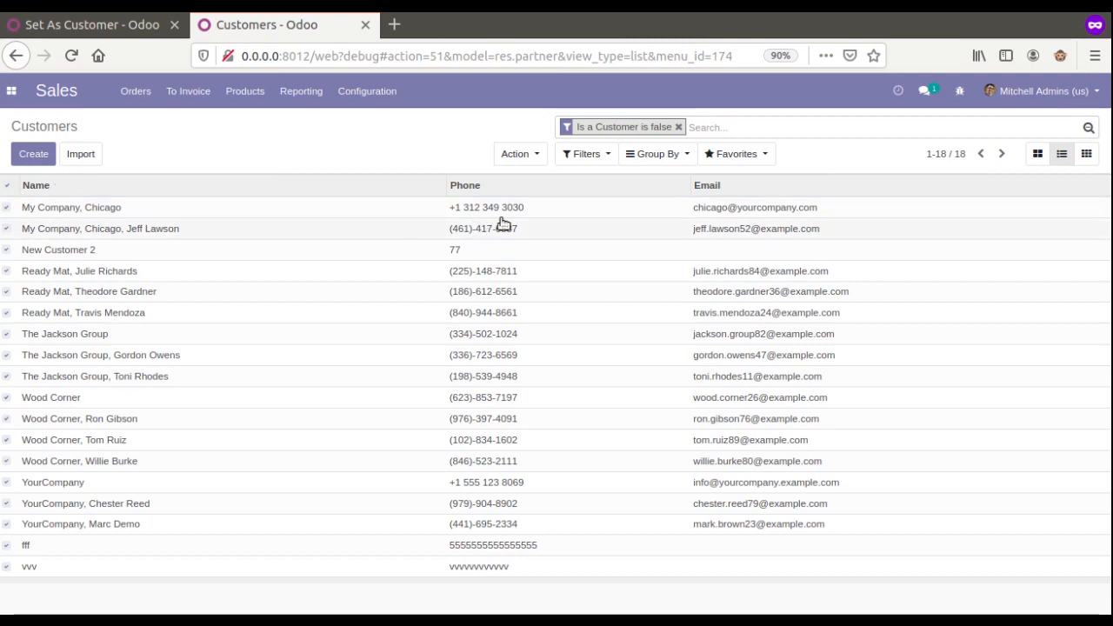
{"action": "left_click", "coordinate": [521, 154]}
{"action": "left_click", "coordinate": [566, 337]}
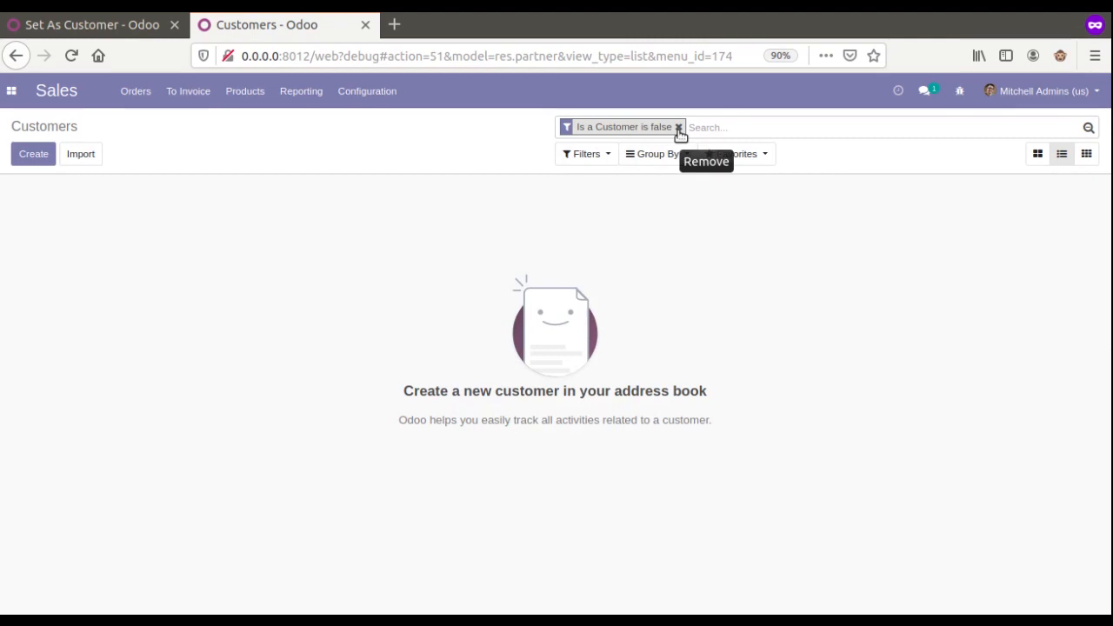
Replace the current filter with a custom filter where Is a Customer is true and look through the resulting list
{"action": "left_click", "coordinate": [679, 128]}
{"action": "left_click", "coordinate": [599, 158]}
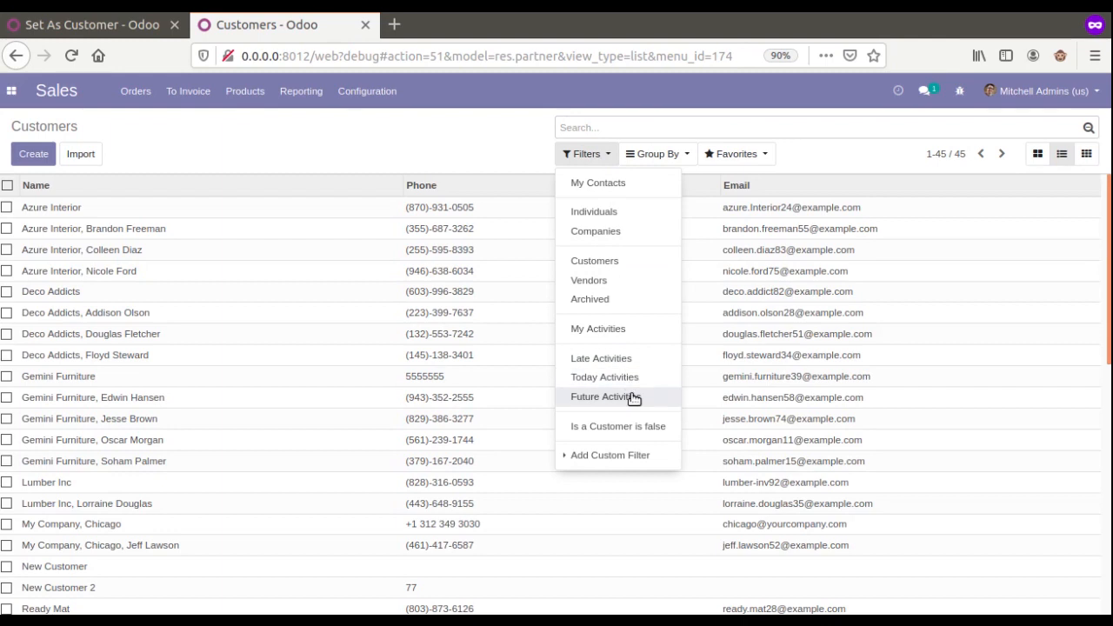
{"action": "left_click", "coordinate": [631, 461]}
{"action": "left_click", "coordinate": [629, 478]}
{"action": "scroll", "coordinate": [681, 297], "scroll_direction": "down", "scroll_amount": 10}
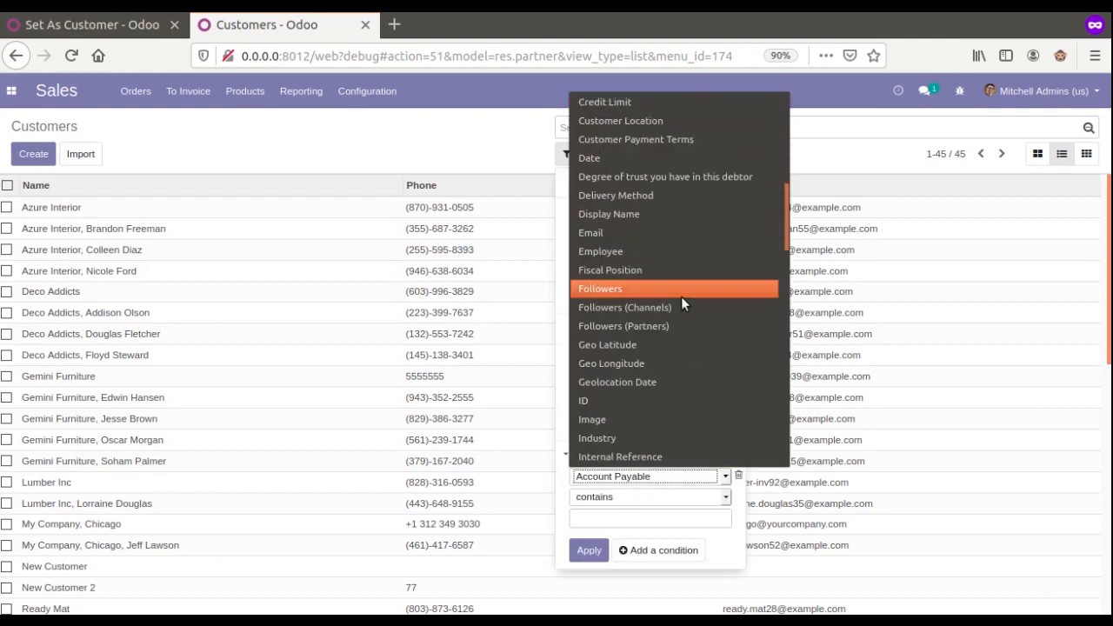
{"action": "scroll", "coordinate": [694, 342], "scroll_direction": "down", "scroll_amount": 3}
{"action": "scroll", "coordinate": [661, 309], "scroll_direction": "up", "scroll_amount": 2}
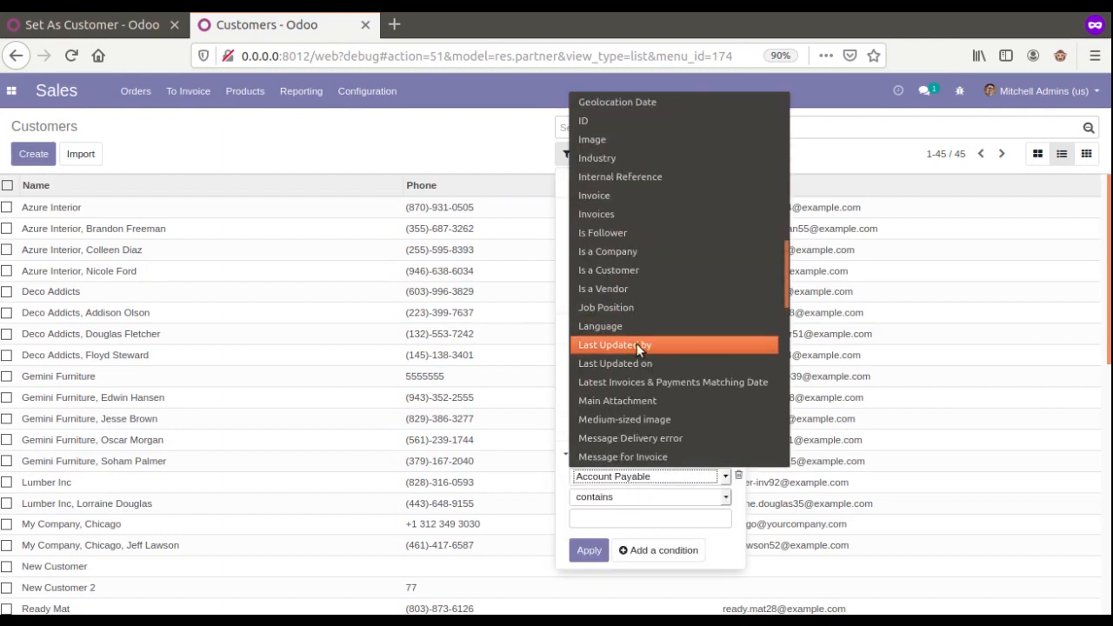
{"action": "left_click", "coordinate": [636, 271]}
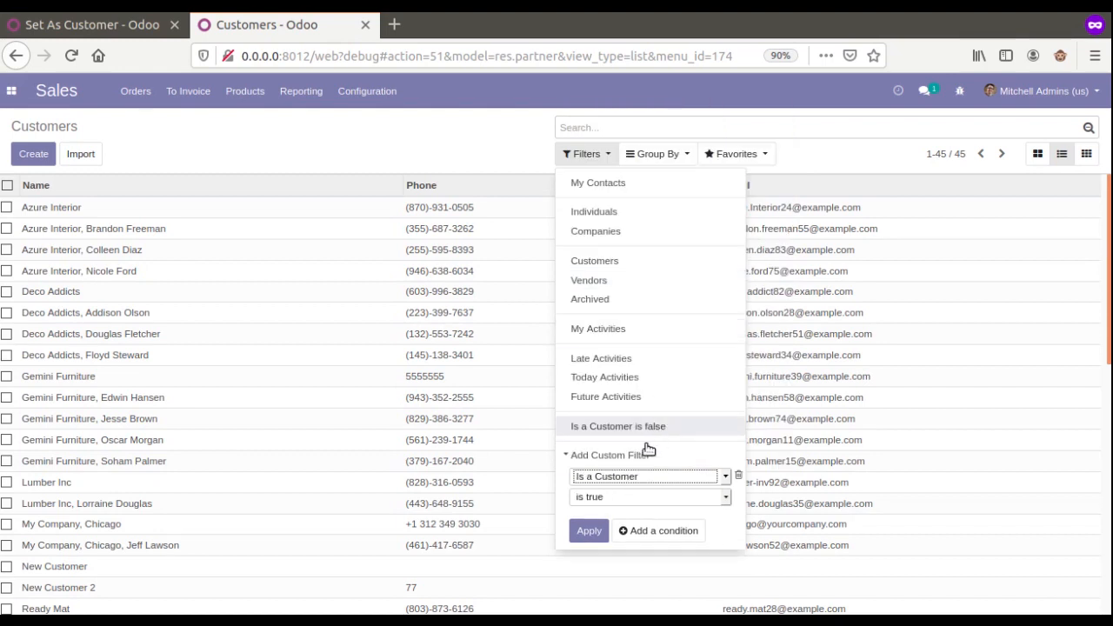
{"action": "left_click", "coordinate": [605, 530]}
{"action": "left_click", "coordinate": [465, 155]}
{"action": "left_click_drag", "start_coordinate": [1109, 294], "coordinate": [1109, 160]}
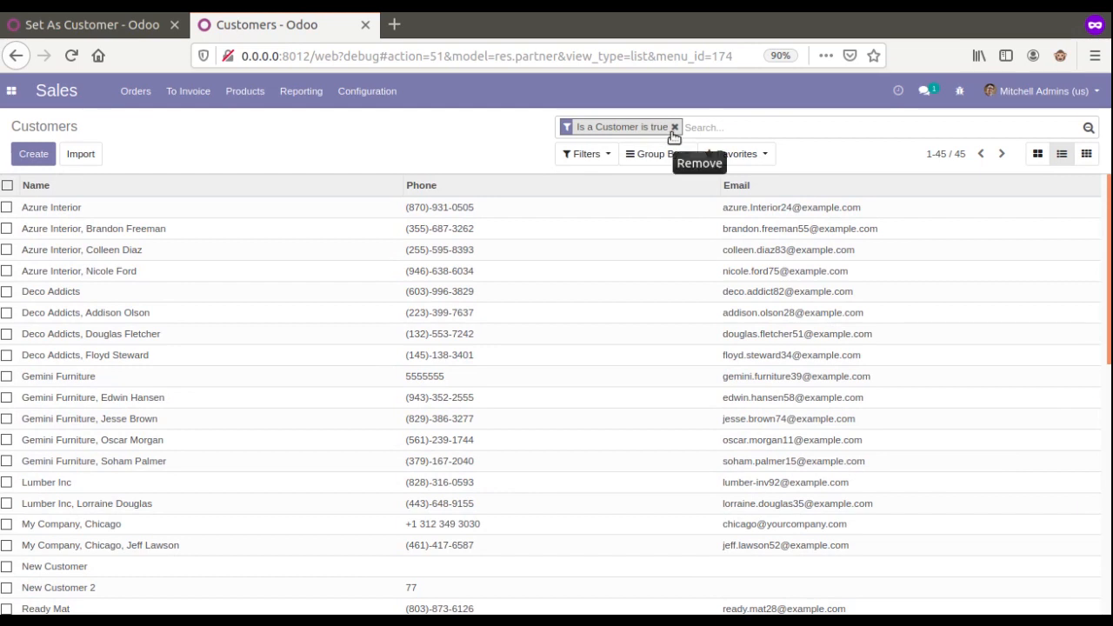
Return to the Set As Customer server action, put it in edit mode and view the available Action To Do options
{"action": "left_click", "coordinate": [92, 26]}
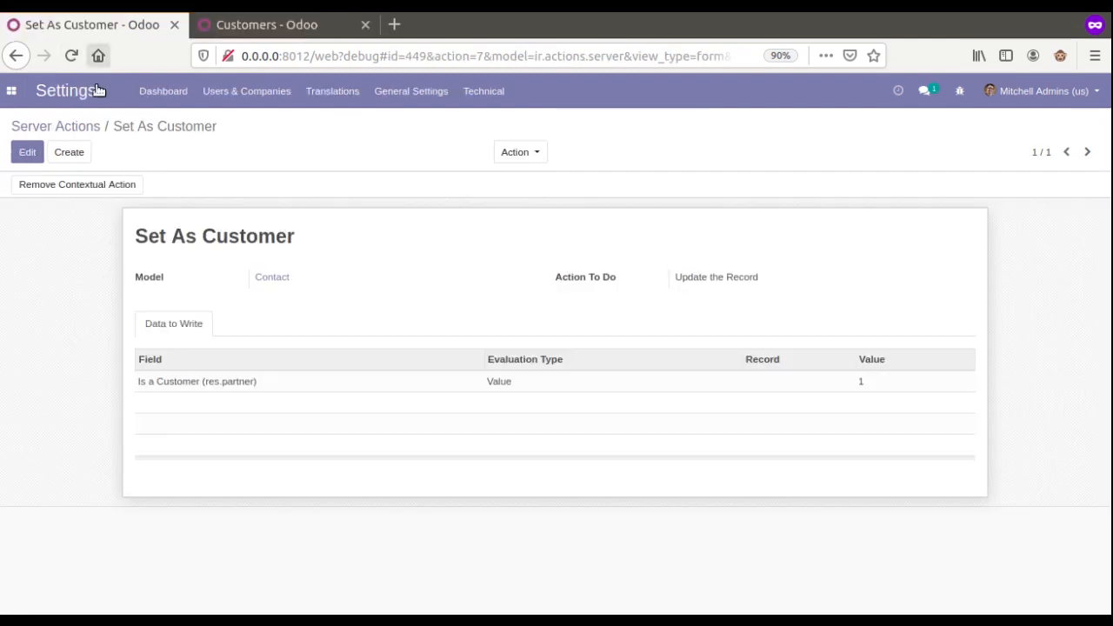
{"action": "left_click", "coordinate": [29, 152]}
{"action": "left_click", "coordinate": [700, 298]}
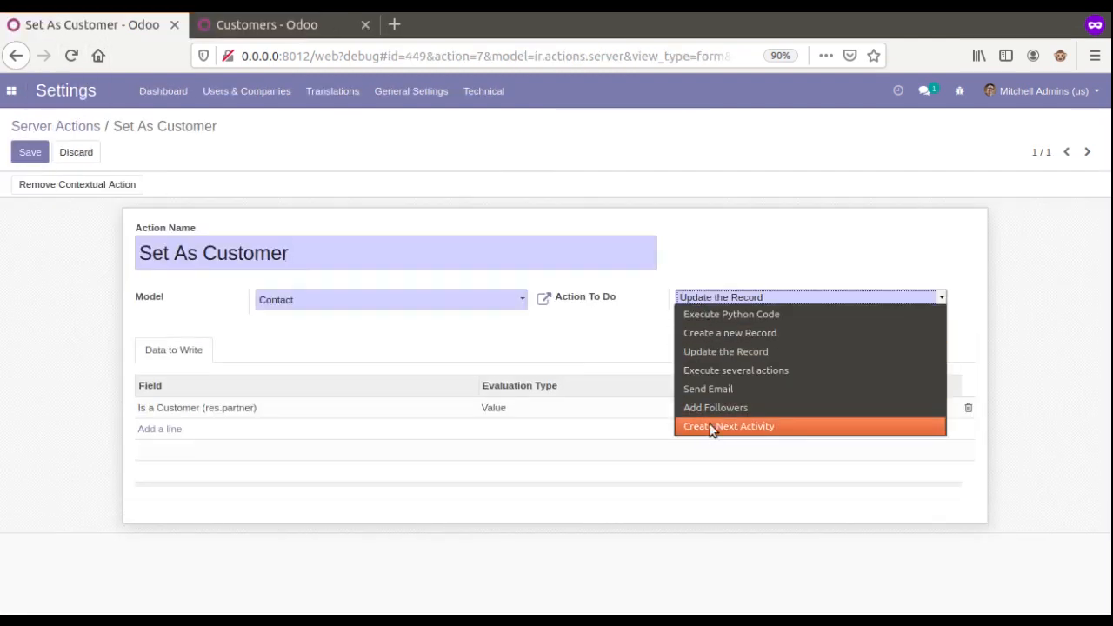